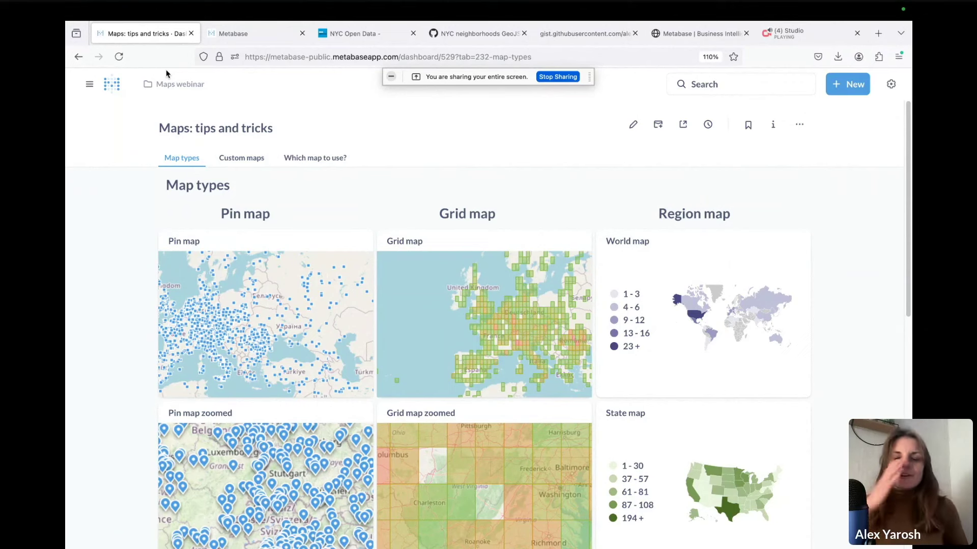
Switch to the browser tab showing the webinar workspace's Our analytics collection
{"action": "left_click", "coordinate": [232, 34]}
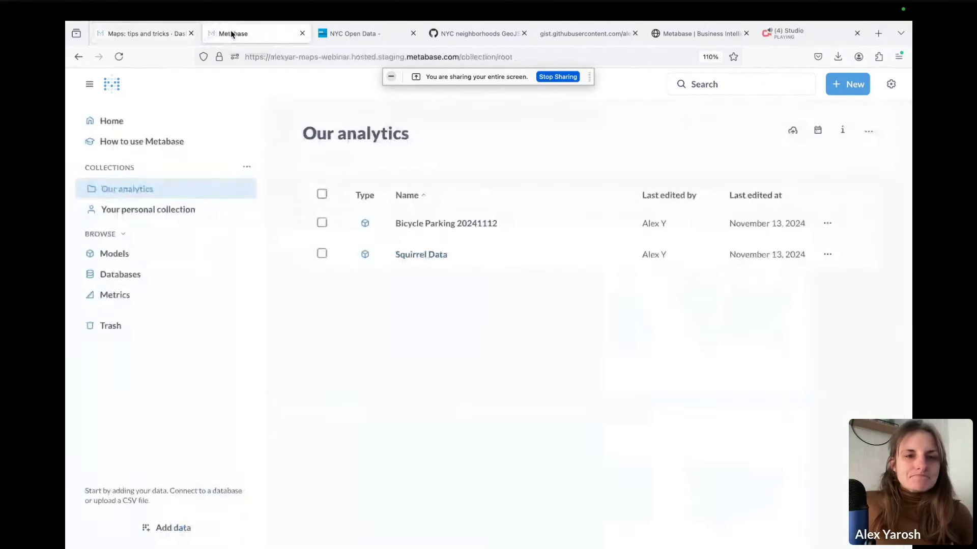
Create a new Accounts question and scroll its raw rows to the Latitude, Longitude and Country columns
{"action": "left_click", "coordinate": [854, 85]}
{"action": "left_click", "coordinate": [811, 121]}
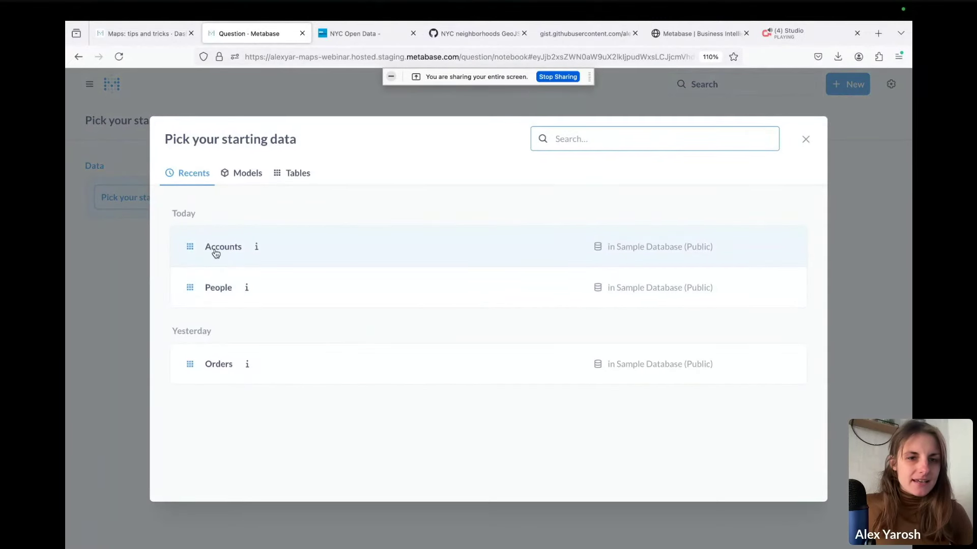
{"action": "left_click", "coordinate": [216, 249]}
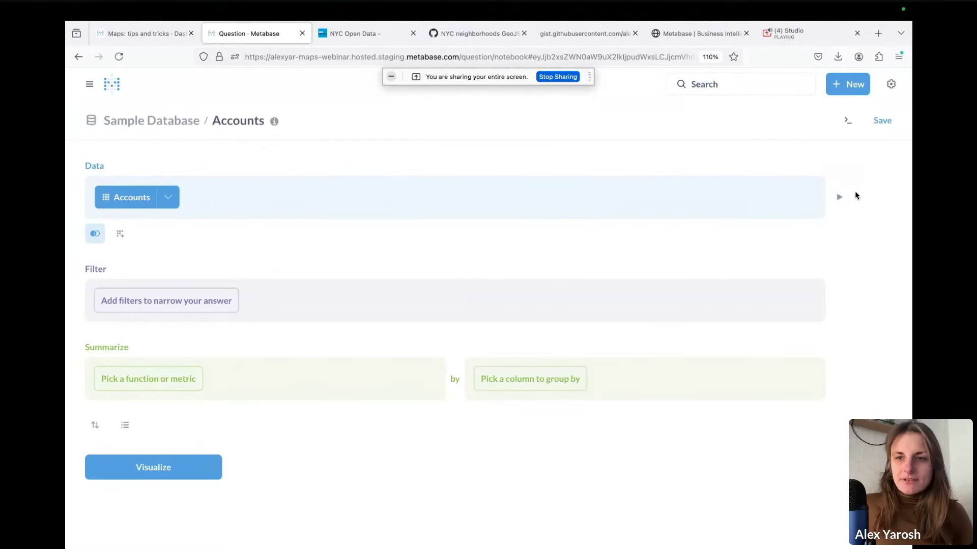
{"action": "left_click", "coordinate": [183, 469]}
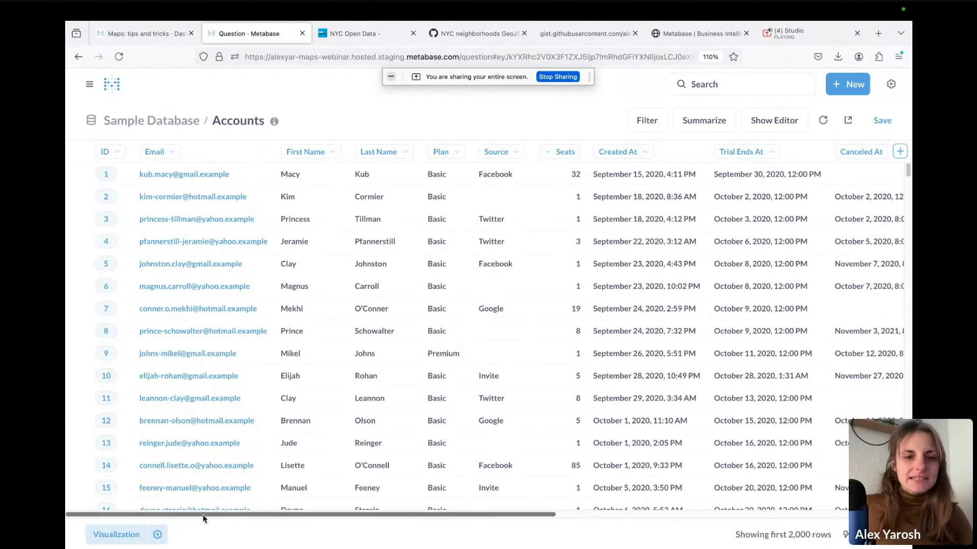
{"action": "left_click_drag", "start_coordinate": [203, 517], "coordinate": [587, 525]}
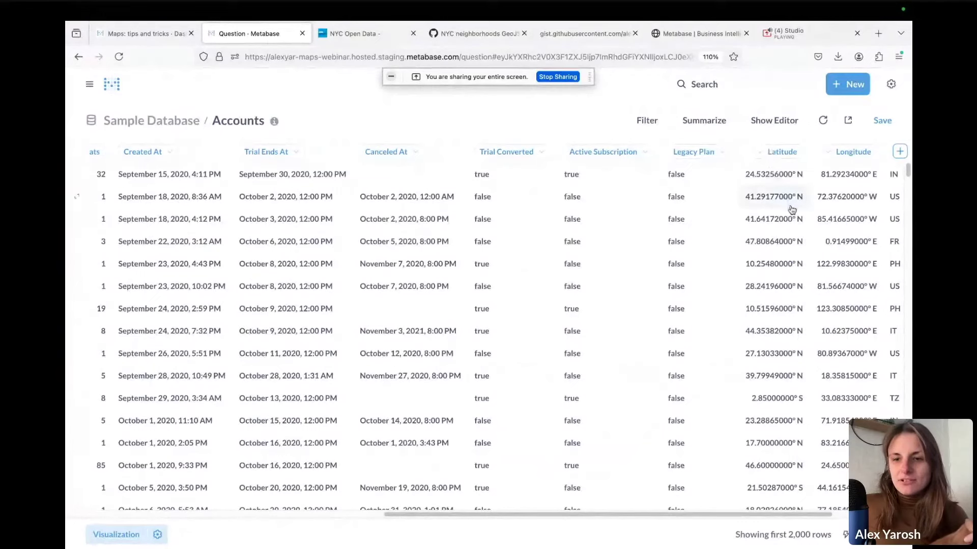
{"action": "left_click_drag", "start_coordinate": [785, 513], "coordinate": [894, 224]}
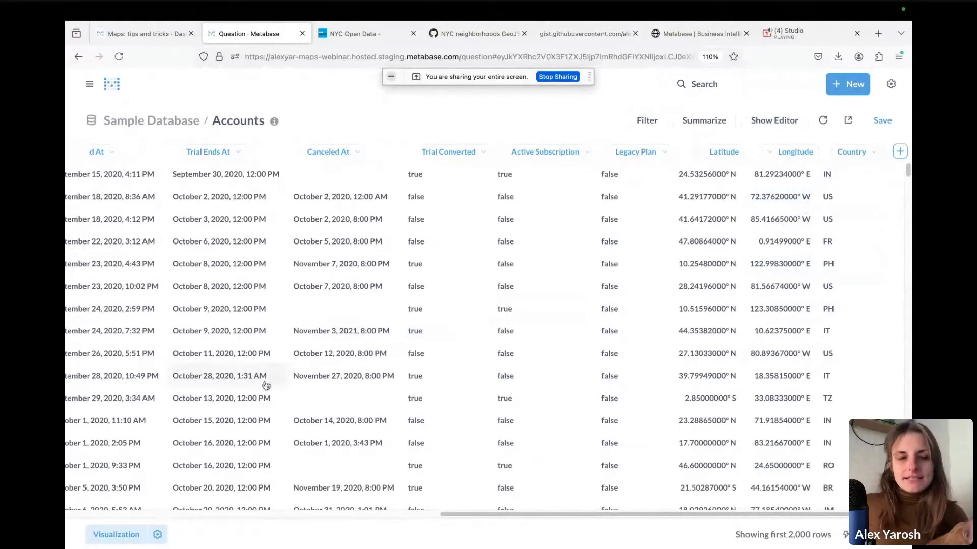
Display the Accounts question as a Map, check the table view, then return to the pin map
{"action": "left_click", "coordinate": [139, 539]}
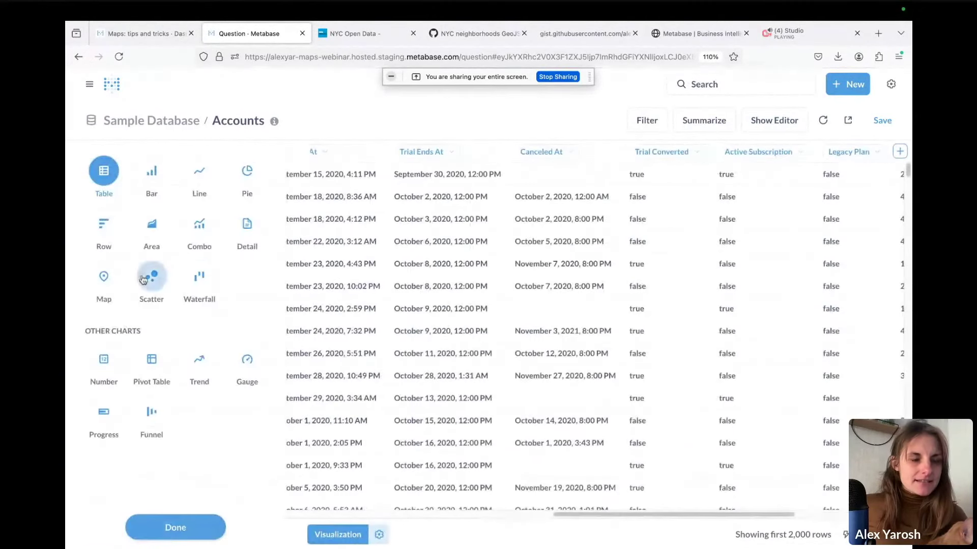
{"action": "left_click", "coordinate": [104, 285]}
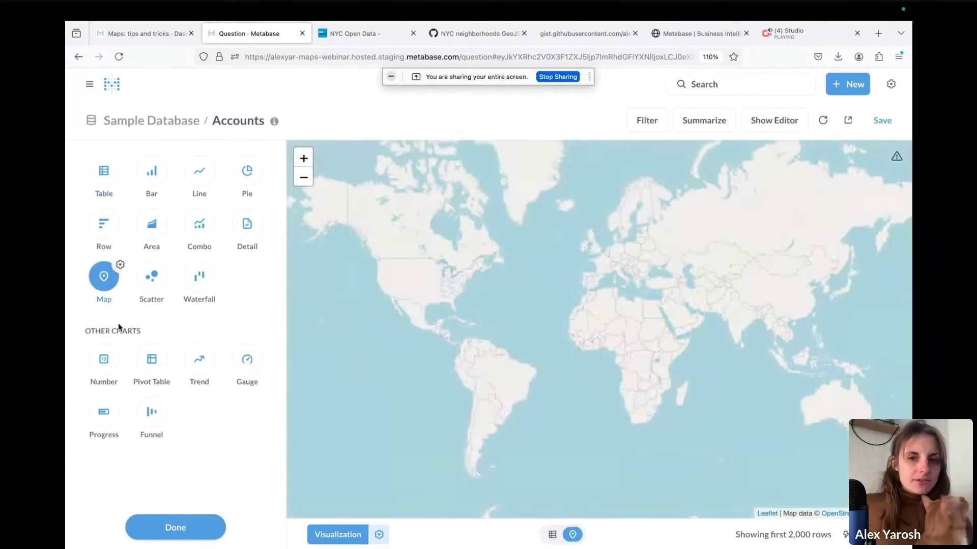
{"action": "mouse_move", "coordinate": [287, 291]}
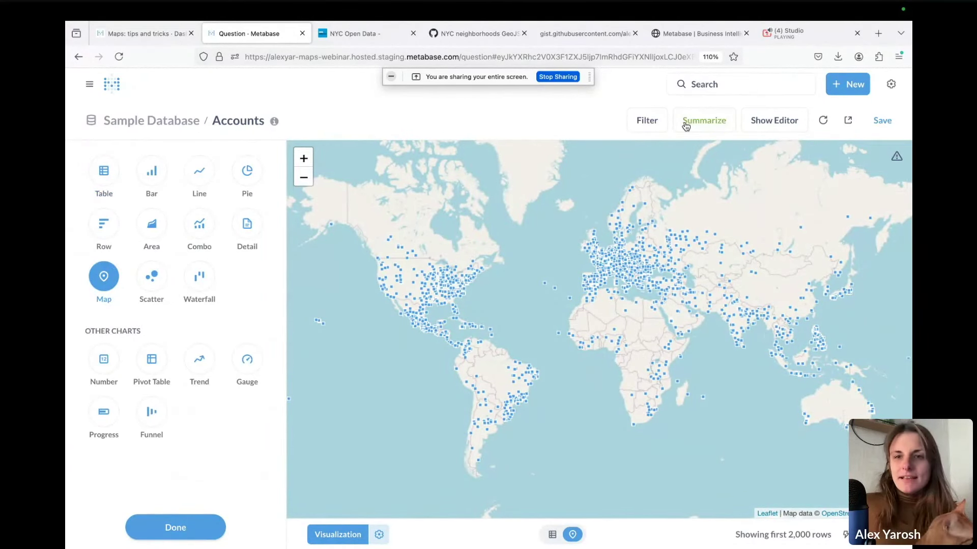
{"action": "left_click", "coordinate": [552, 534]}
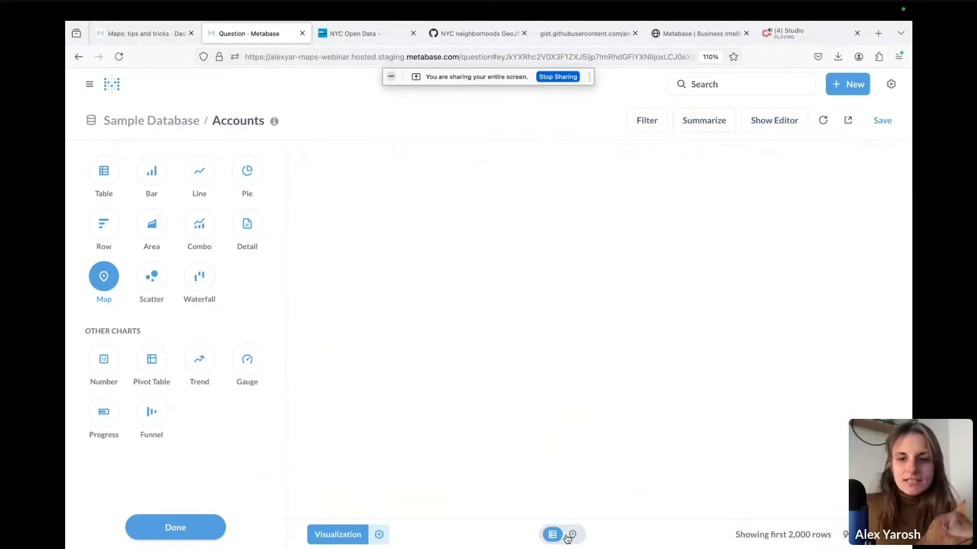
{"action": "left_click_drag", "start_coordinate": [533, 511], "coordinate": [826, 515]}
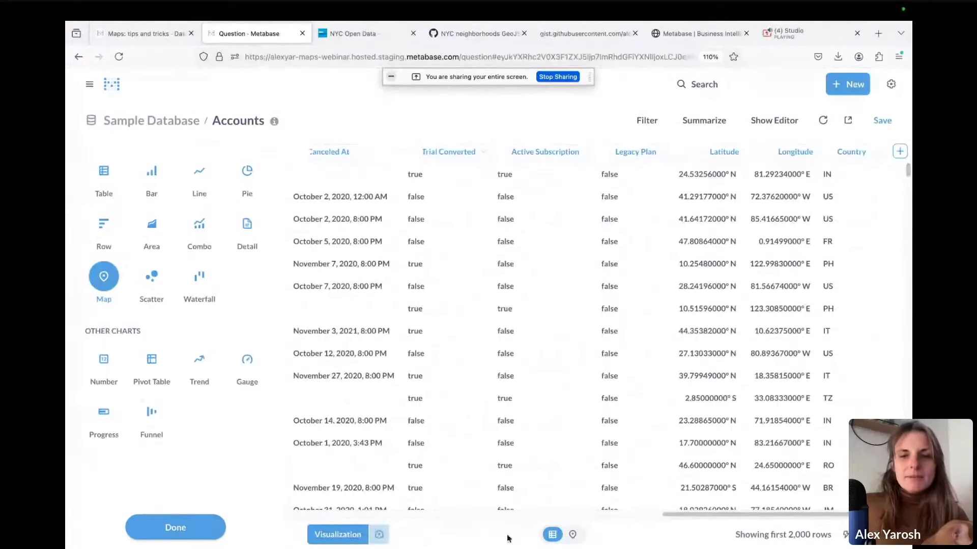
{"action": "left_click", "coordinate": [573, 535]}
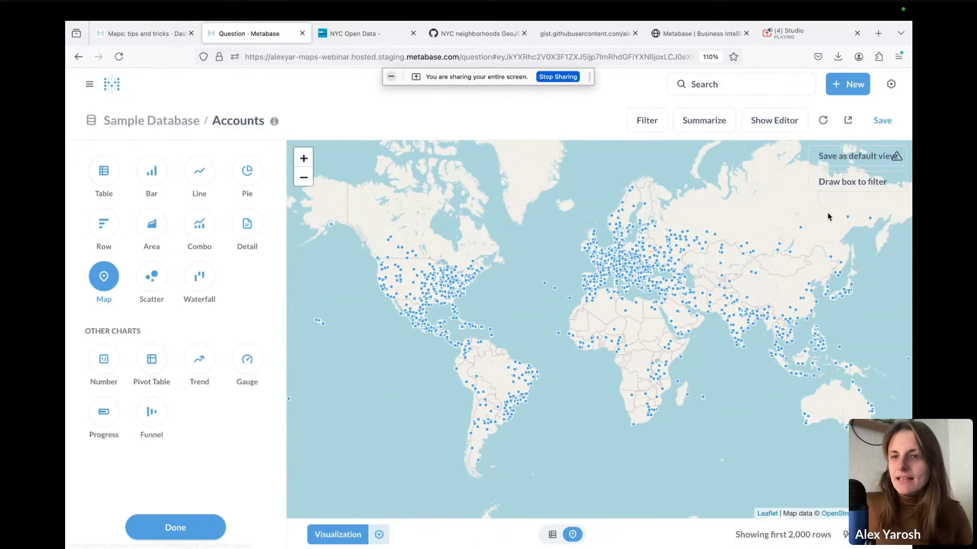
Draw a filter box over Europe on the pin map, leaving 954 accounts
{"action": "left_click", "coordinate": [844, 182]}
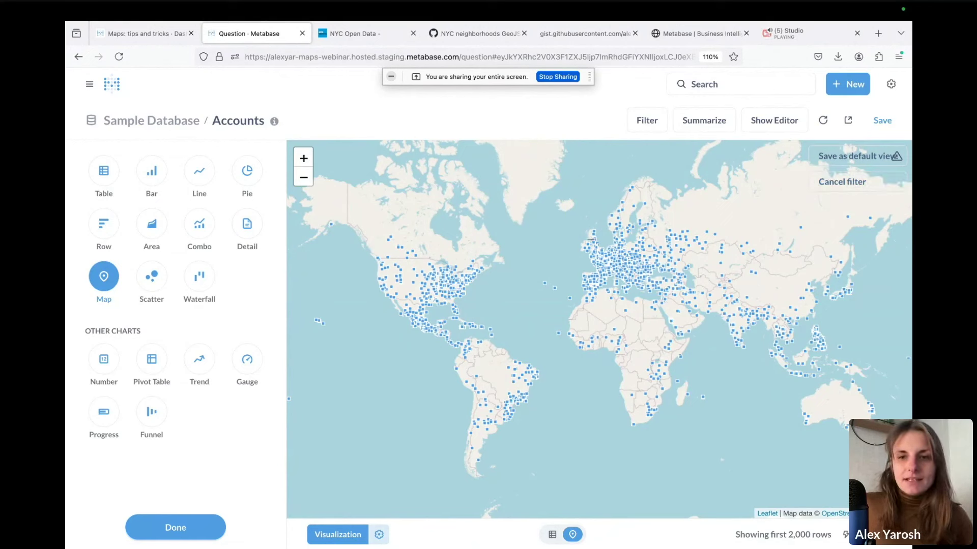
{"action": "left_click", "coordinate": [842, 185]}
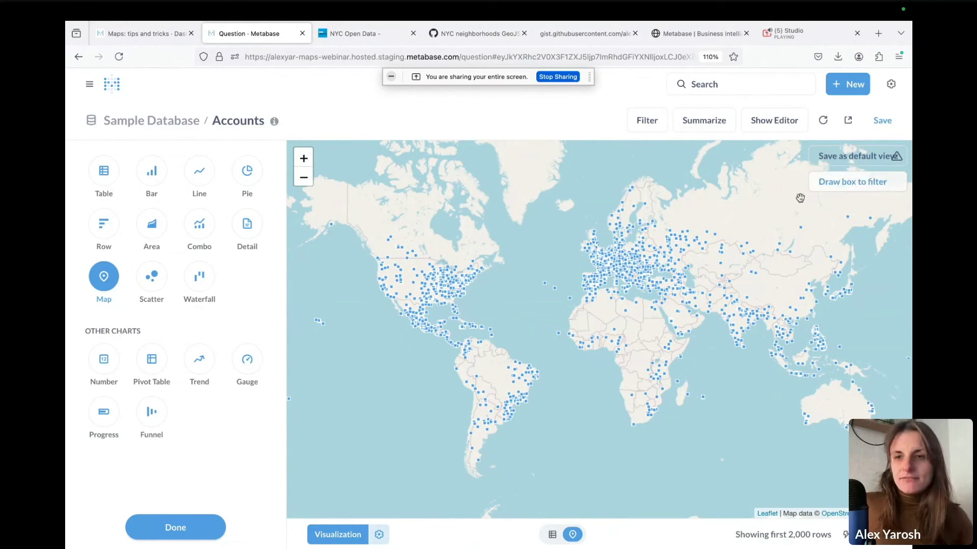
{"action": "left_click", "coordinate": [846, 183]}
{"action": "left_click_drag", "start_coordinate": [570, 225], "coordinate": [646, 307]}
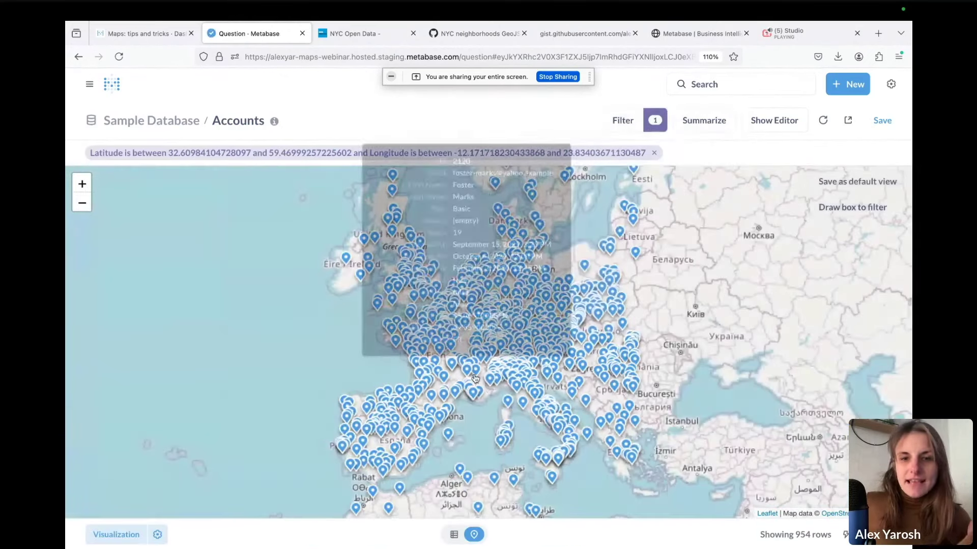
{"action": "mouse_move", "coordinate": [468, 376]}
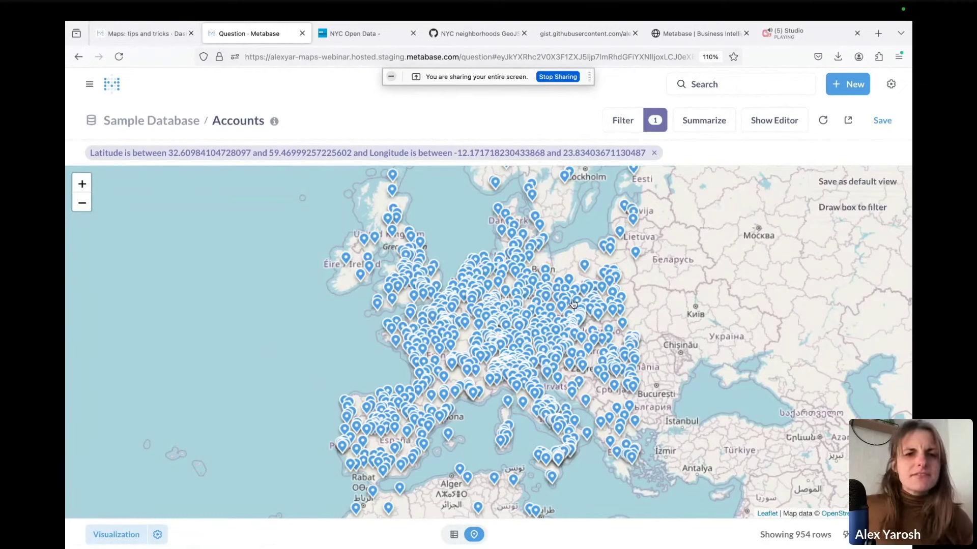
{"action": "mouse_move", "coordinate": [572, 304]}
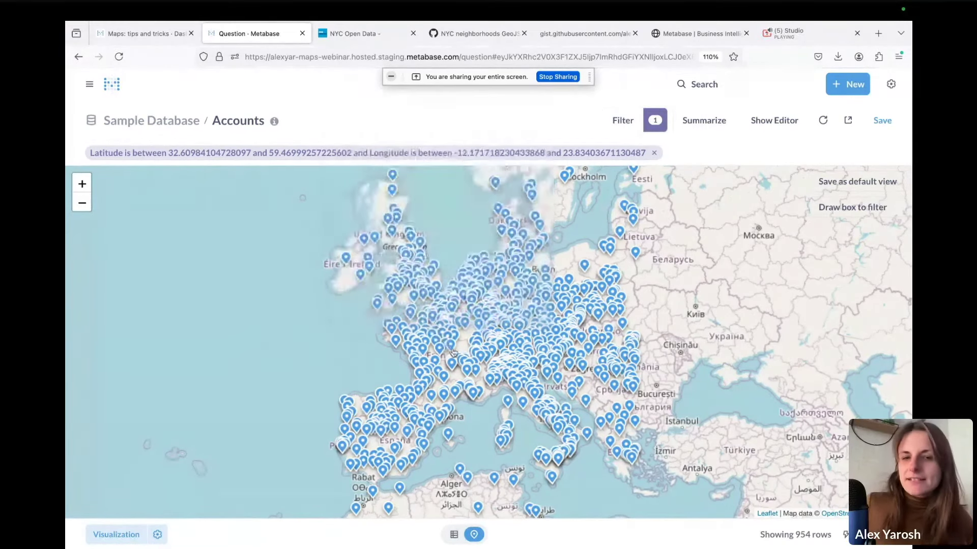
{"action": "mouse_move", "coordinate": [452, 352]}
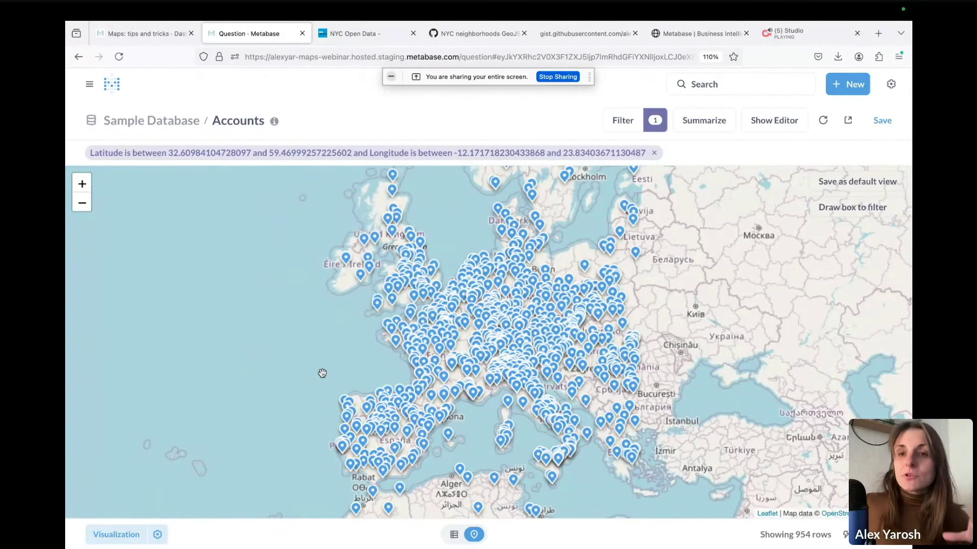
In the query editor, remove the Europe latitude/longitude range filter
{"action": "left_click", "coordinate": [768, 126]}
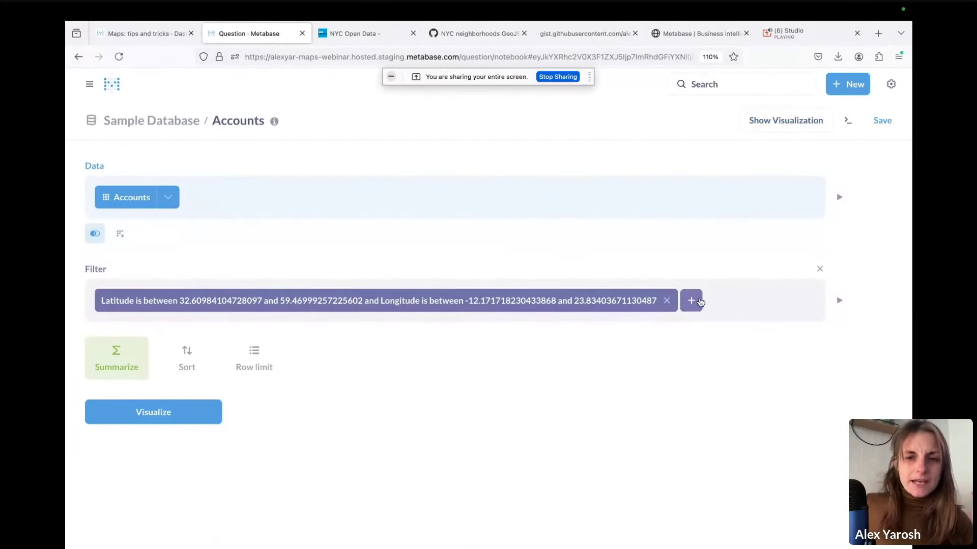
{"action": "left_click", "coordinate": [168, 304]}
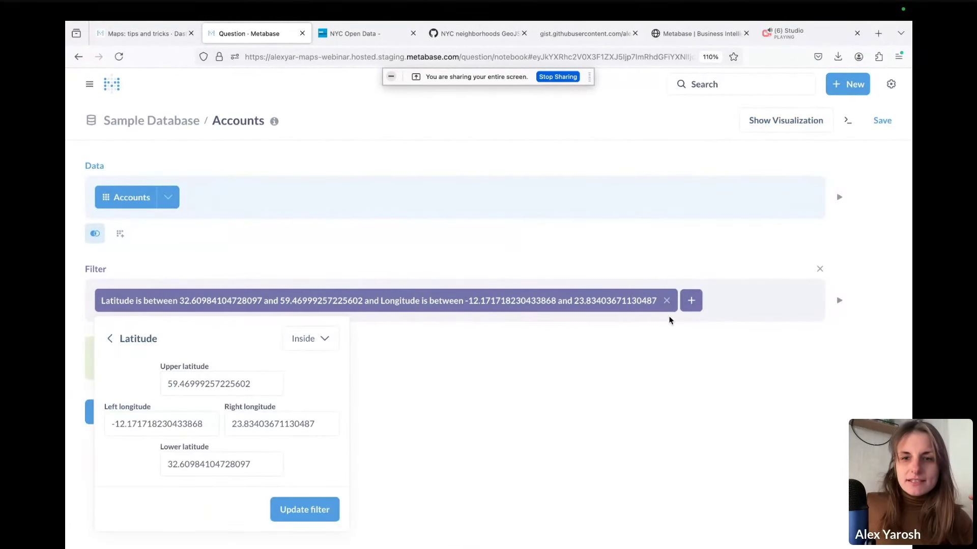
{"action": "left_click", "coordinate": [667, 301]}
Summarize Count of rows by auto-binned Latitude and Longitude and visualize the grid map
{"action": "left_click", "coordinate": [183, 254]}
{"action": "left_click", "coordinate": [153, 397]}
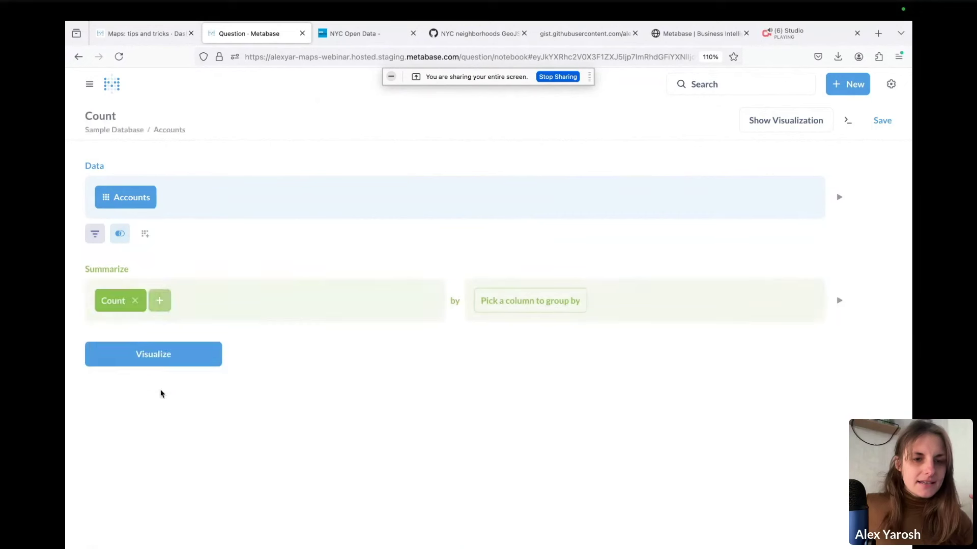
{"action": "left_click", "coordinate": [113, 301]}
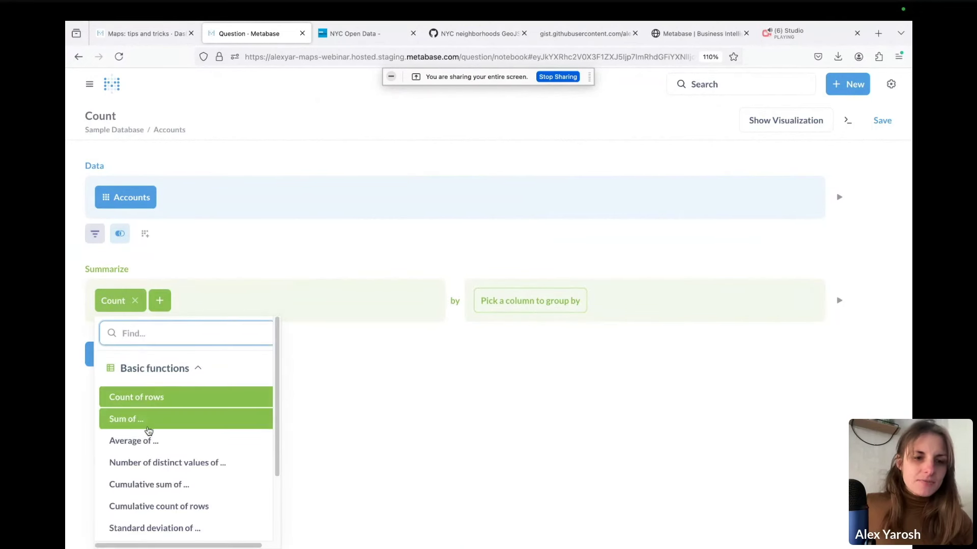
{"action": "left_click", "coordinate": [558, 338]}
{"action": "left_click", "coordinate": [556, 305]}
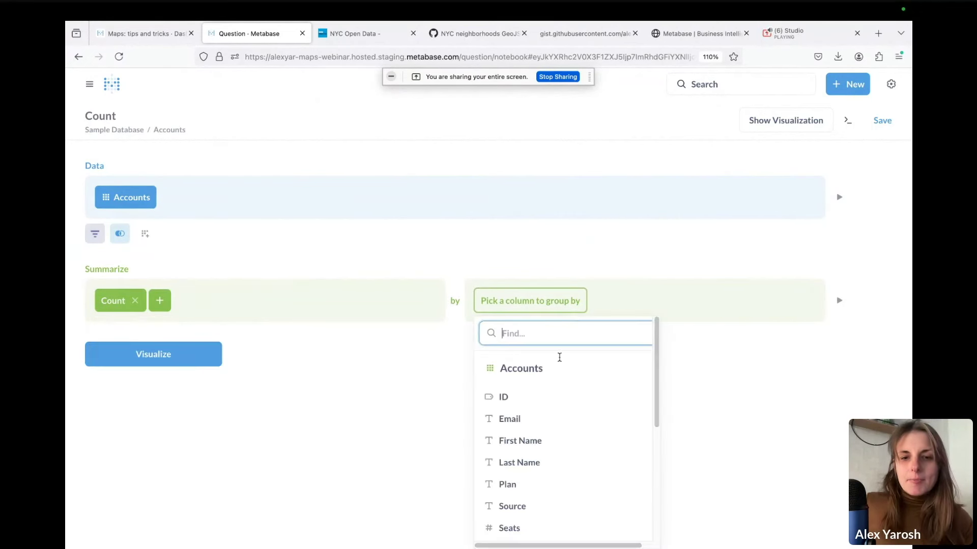
{"action": "scroll", "coordinate": [559, 376], "scroll_direction": "down", "scroll_amount": 3}
{"action": "scroll", "coordinate": [587, 453], "scroll_direction": "down", "scroll_amount": 2}
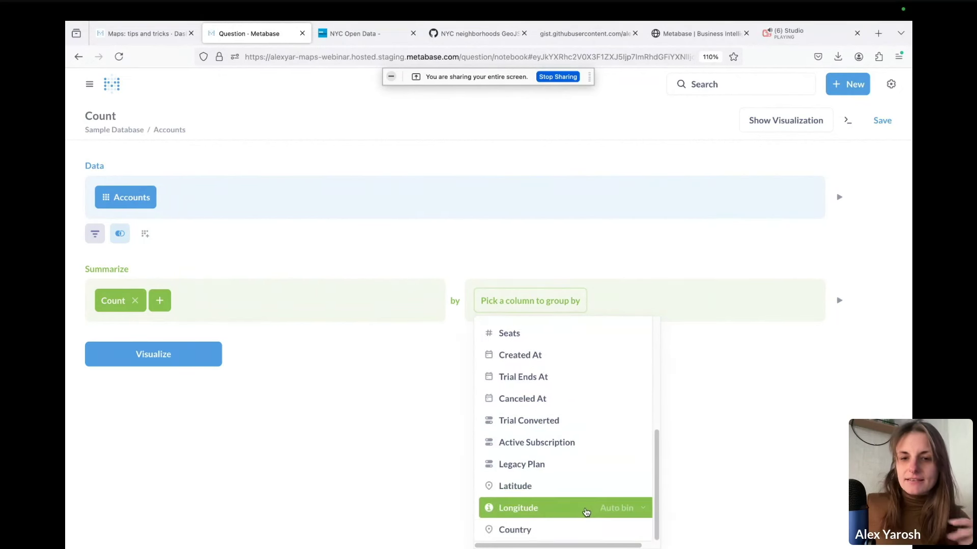
{"action": "left_click", "coordinate": [570, 488]}
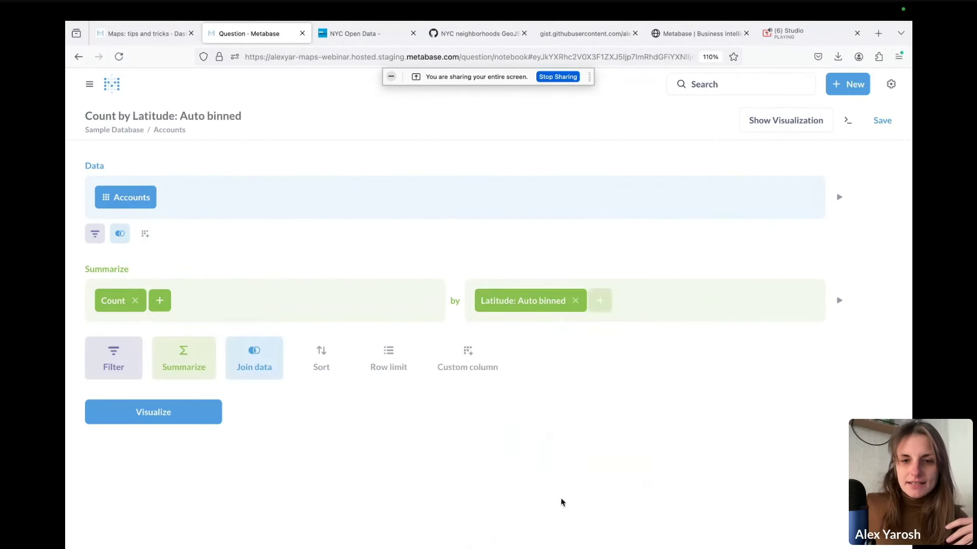
{"action": "left_click", "coordinate": [600, 300]}
{"action": "scroll", "coordinate": [622, 492], "scroll_direction": "down", "scroll_amount": 5}
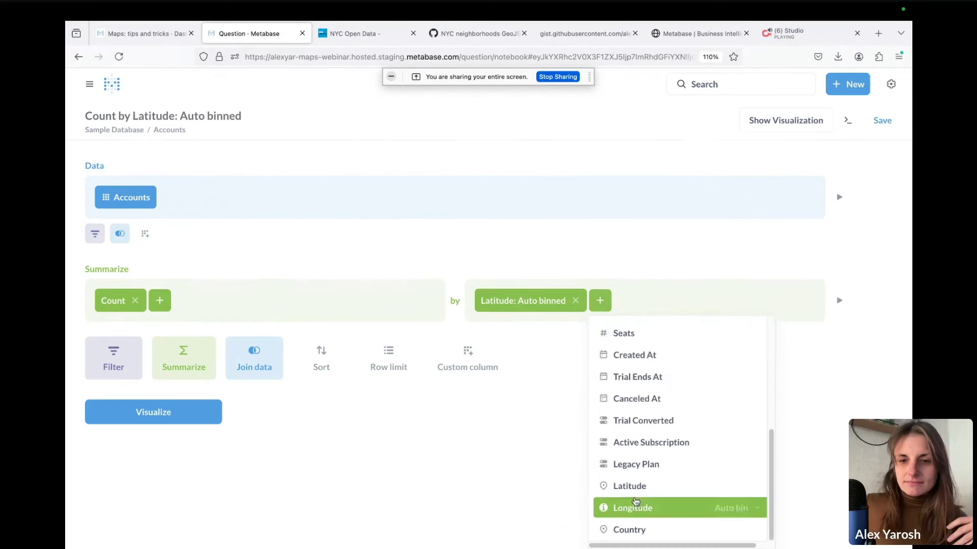
{"action": "left_click", "coordinate": [632, 506]}
{"action": "left_click", "coordinate": [188, 413]}
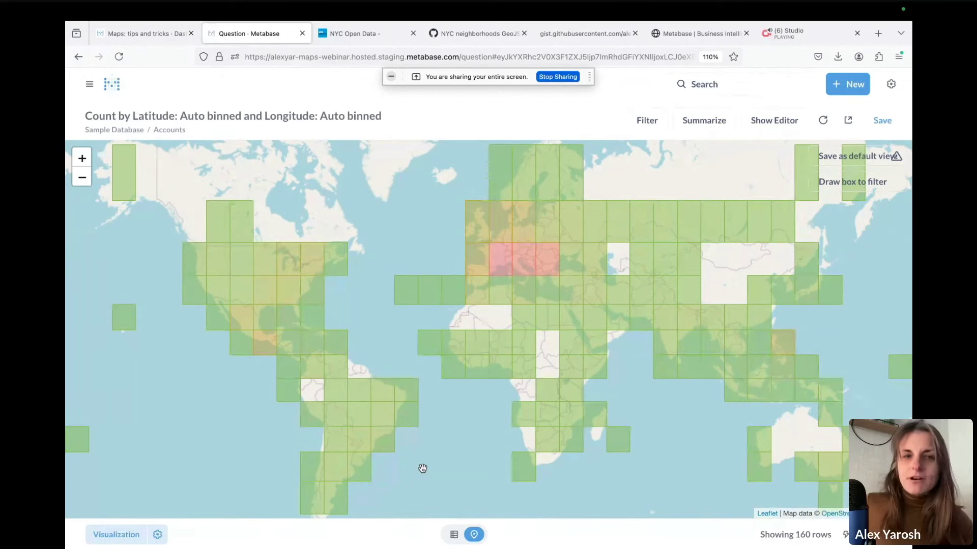
Open the Map chart settings, showing a Grid map of Count by Latitude and Longitude
{"action": "left_click", "coordinate": [113, 543]}
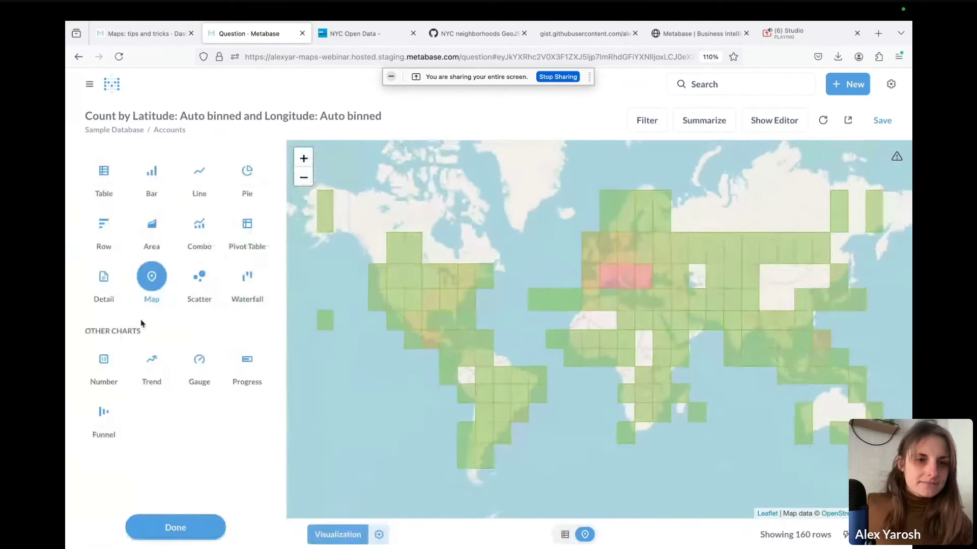
{"action": "left_click", "coordinate": [165, 270]}
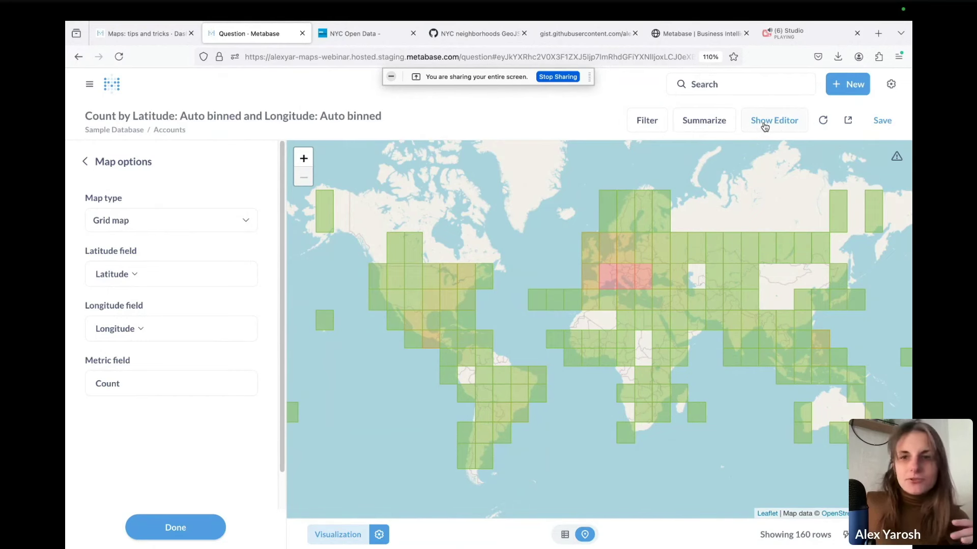
Change the Latitude and Longitude groupings to 'Bin every 1 degree' in the editor
{"action": "left_click", "coordinate": [765, 125]}
{"action": "left_click", "coordinate": [534, 301]}
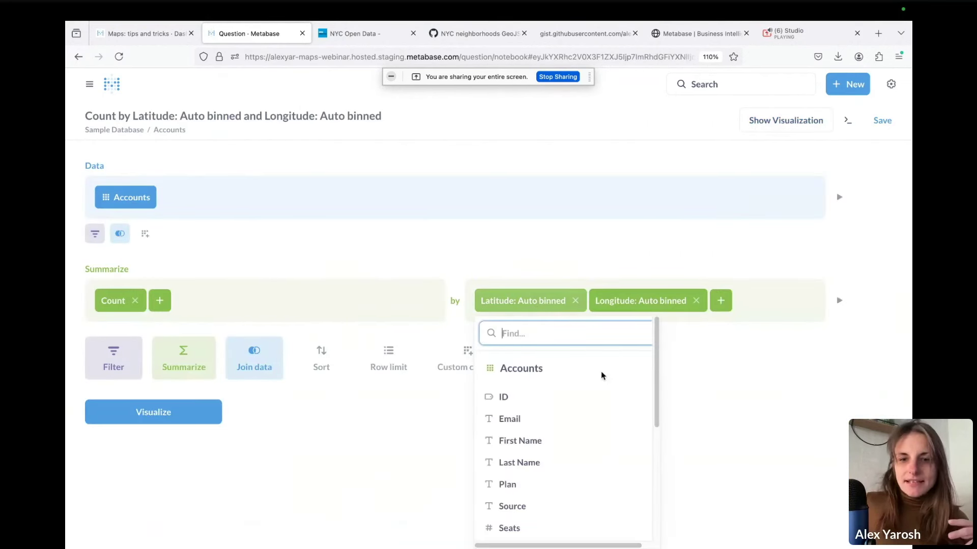
{"action": "scroll", "coordinate": [588, 425], "scroll_direction": "down", "scroll_amount": 5}
{"action": "left_click", "coordinate": [635, 484]}
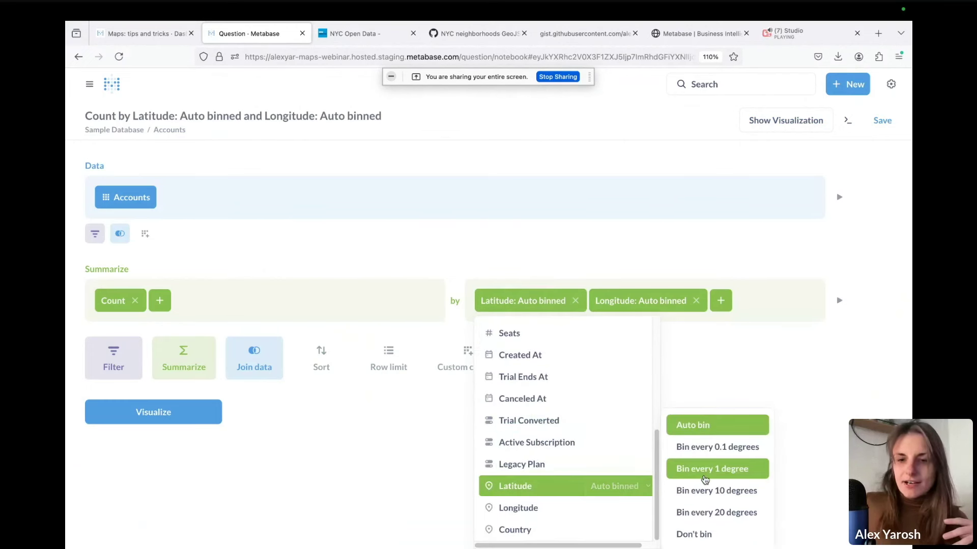
{"action": "left_click", "coordinate": [717, 468]}
{"action": "left_click", "coordinate": [631, 307]}
{"action": "scroll", "coordinate": [634, 429], "scroll_direction": "down", "scroll_amount": 5}
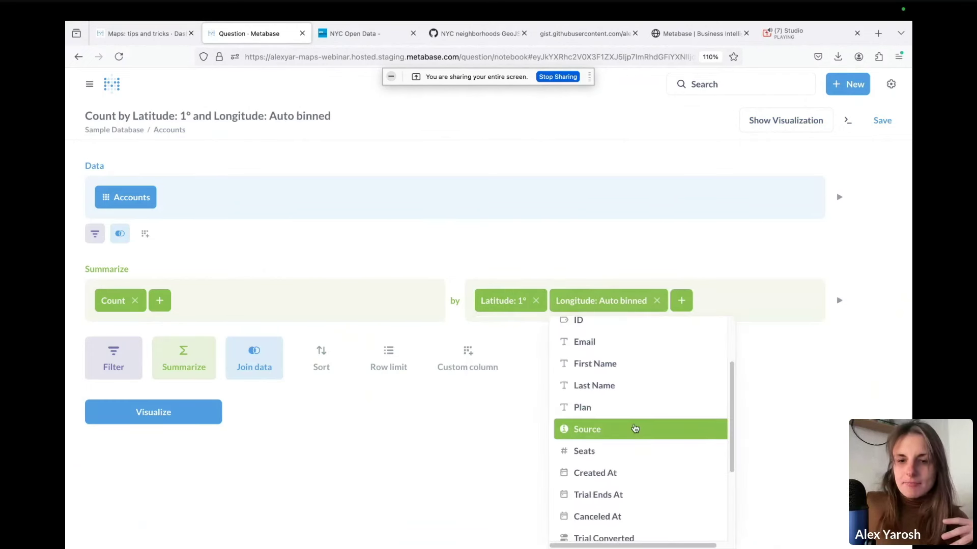
{"action": "left_click", "coordinate": [703, 508]}
{"action": "left_click", "coordinate": [768, 469]}
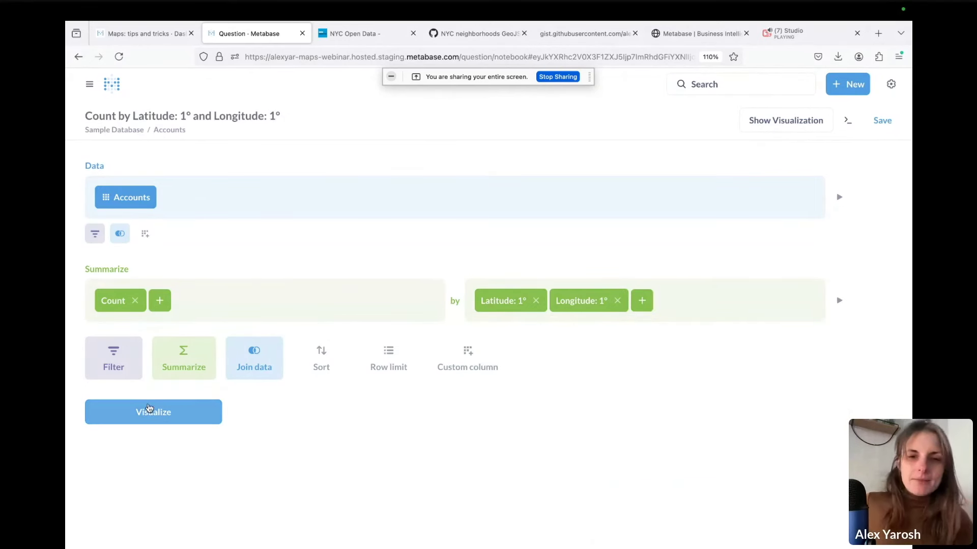
Map the 1-degree bins, box-filter Western Europe, and zoom into the Frankfurt bin's latitude band
{"action": "left_click", "coordinate": [186, 412]}
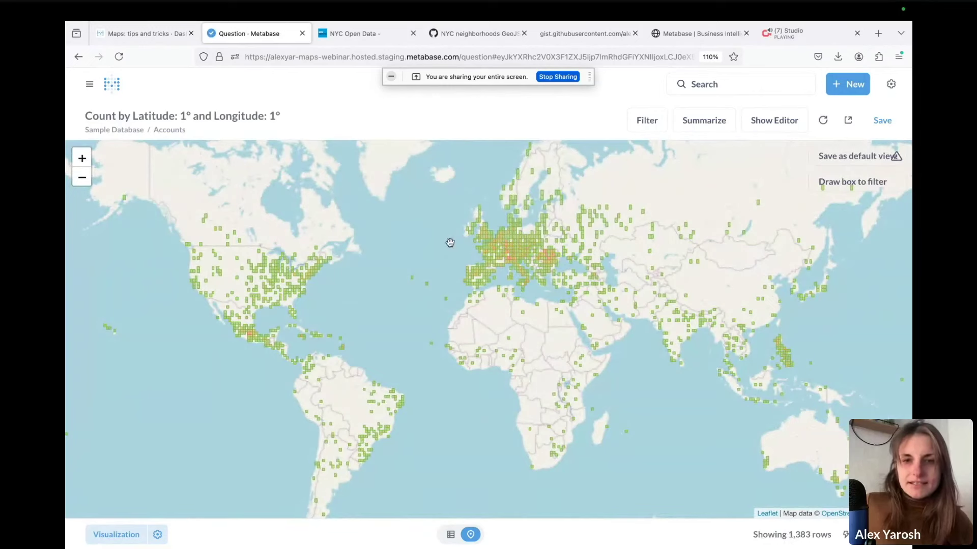
{"action": "left_click", "coordinate": [844, 181]}
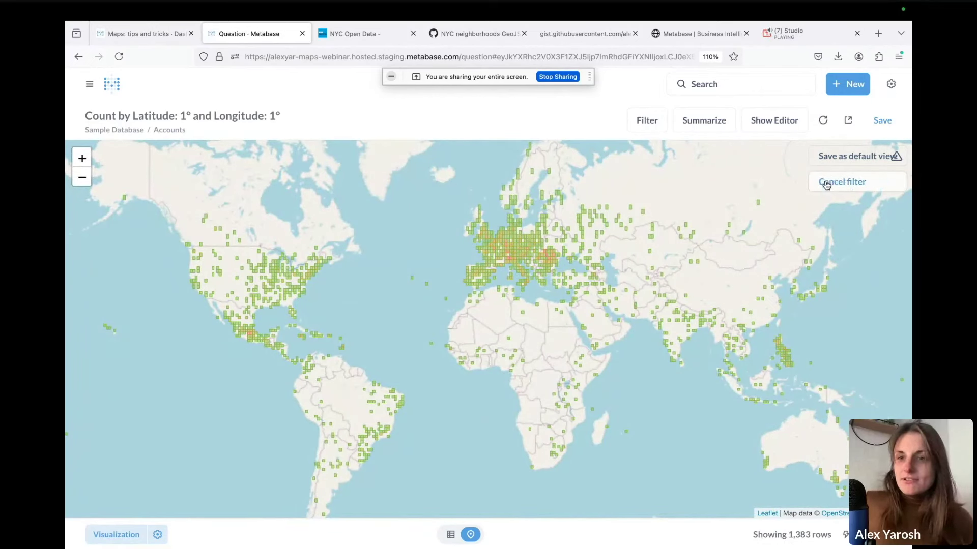
{"action": "left_click_drag", "start_coordinate": [458, 222], "coordinate": [577, 305]}
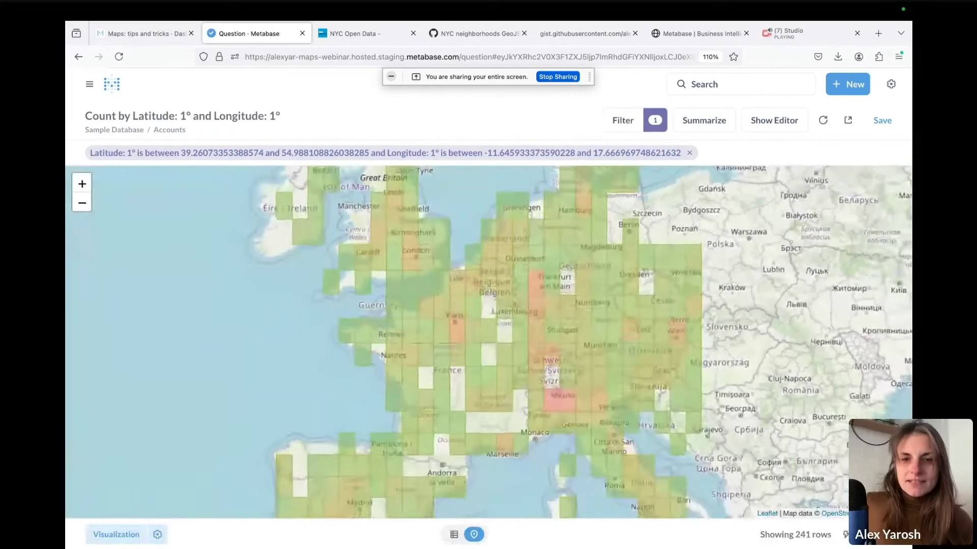
{"action": "left_click", "coordinate": [533, 311]}
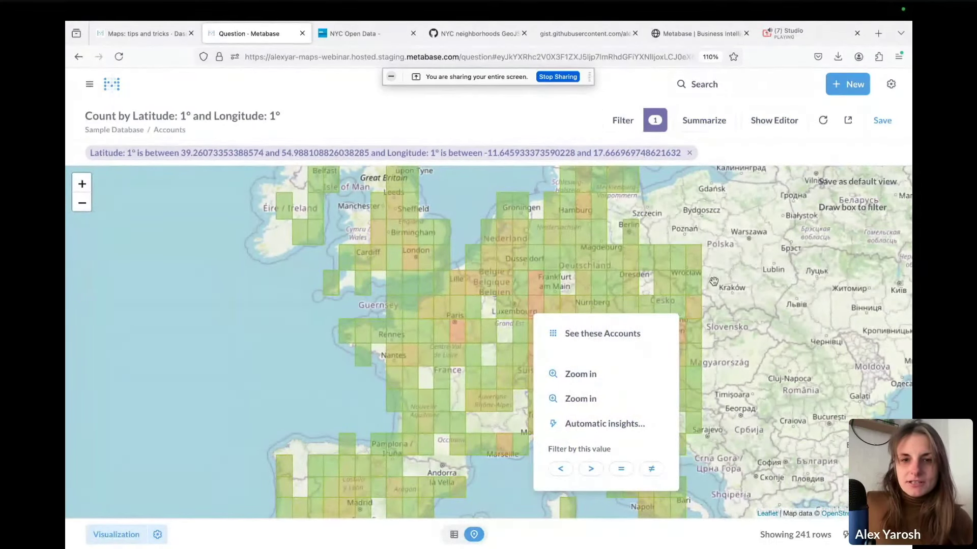
{"action": "left_click", "coordinate": [532, 287]}
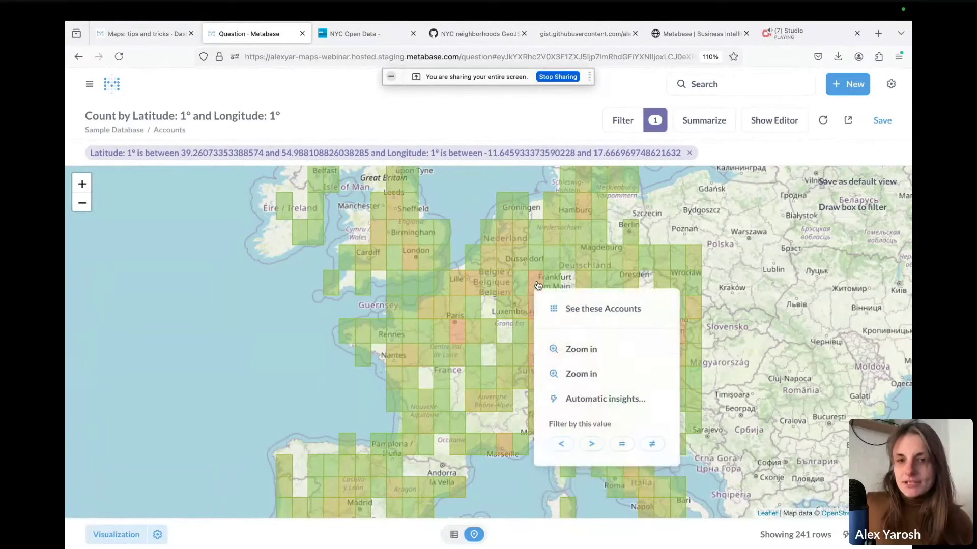
{"action": "left_click", "coordinate": [568, 350]}
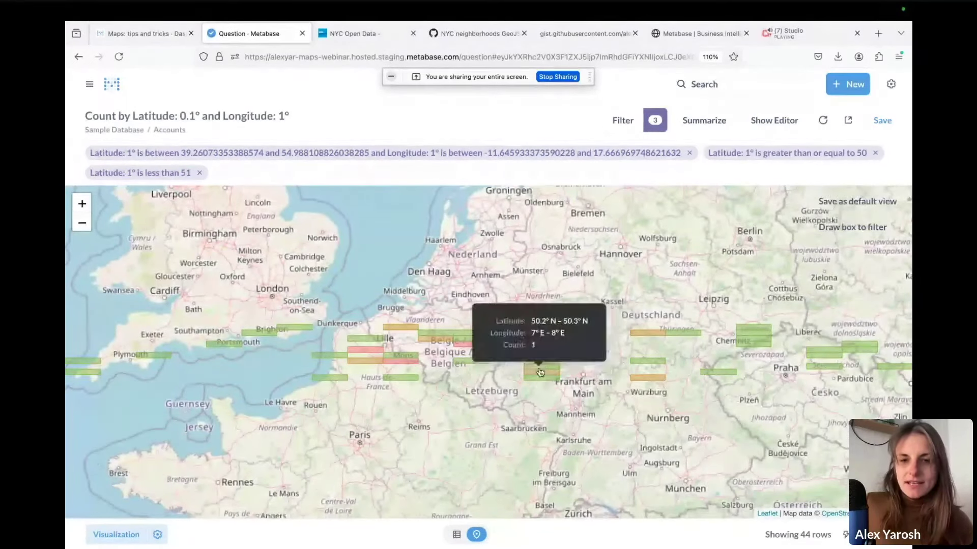
Zoom into the Koblenz bin, then remove every filter except 'Longitude: 1° is less than 8'
{"action": "left_click", "coordinate": [562, 360]}
{"action": "left_click", "coordinate": [577, 442]}
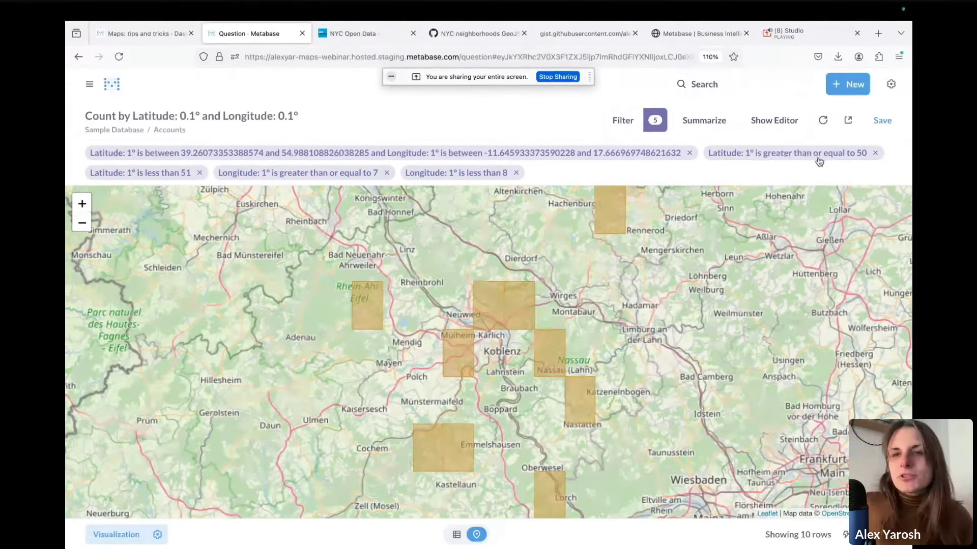
{"action": "left_click", "coordinate": [875, 153]}
{"action": "left_click", "coordinate": [817, 154]}
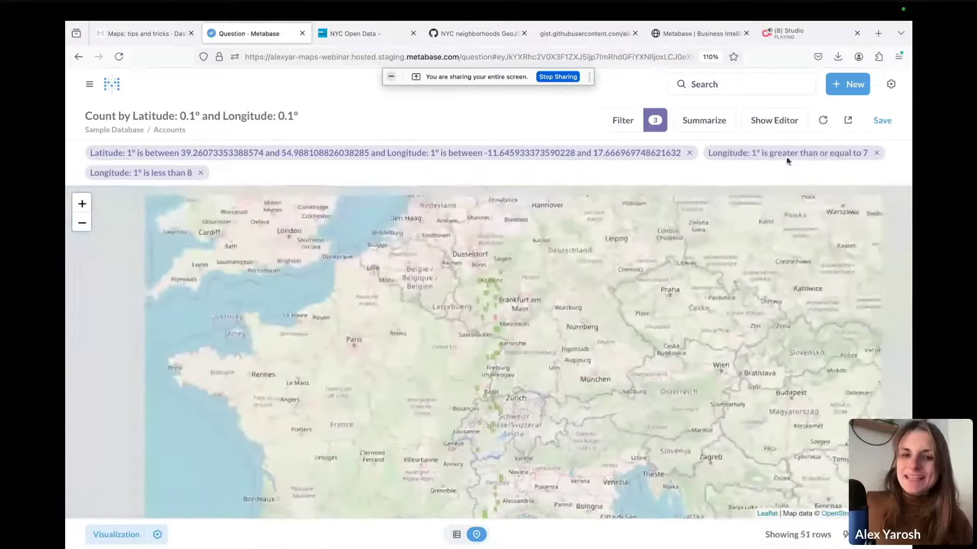
{"action": "left_click", "coordinate": [689, 153]}
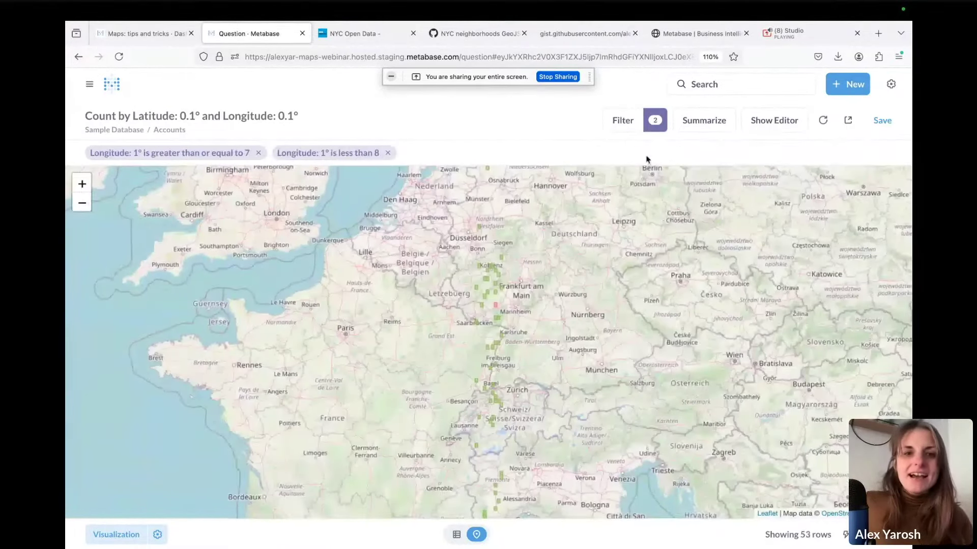
{"action": "left_click", "coordinate": [289, 154]}
{"action": "left_click", "coordinate": [257, 154]}
{"action": "left_click", "coordinate": [257, 153]}
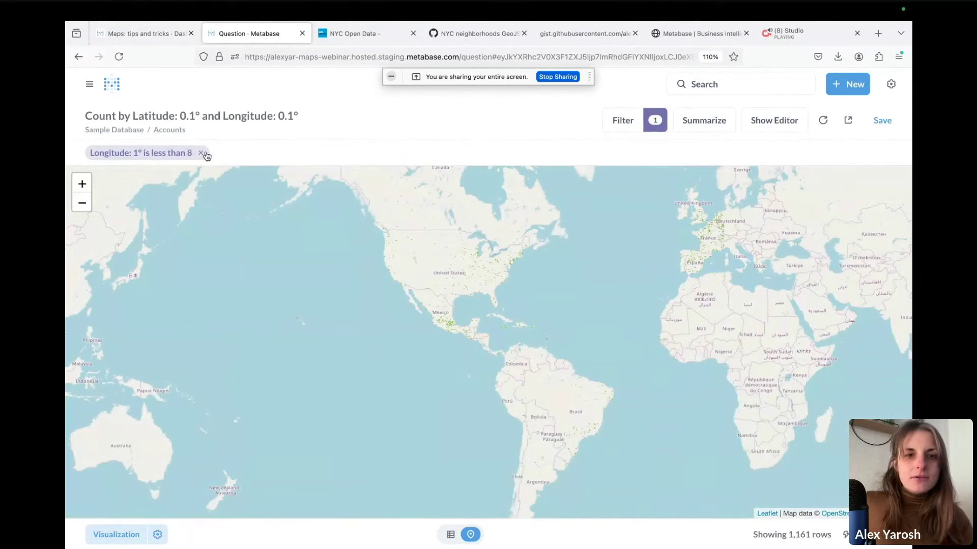
Delete the Longitude less-than-8 filter and the Count summarize step in the query editor
{"action": "left_click", "coordinate": [773, 120]}
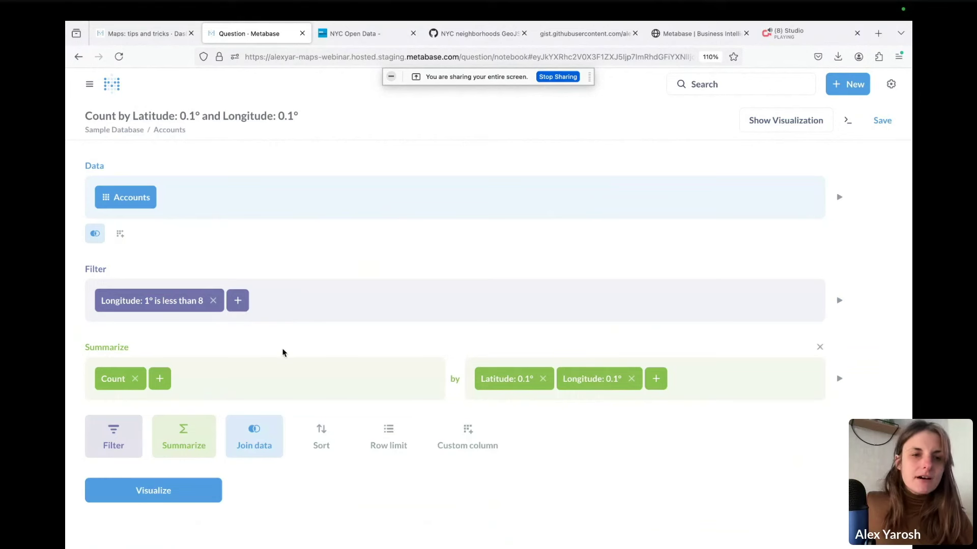
{"action": "left_click", "coordinate": [213, 301]}
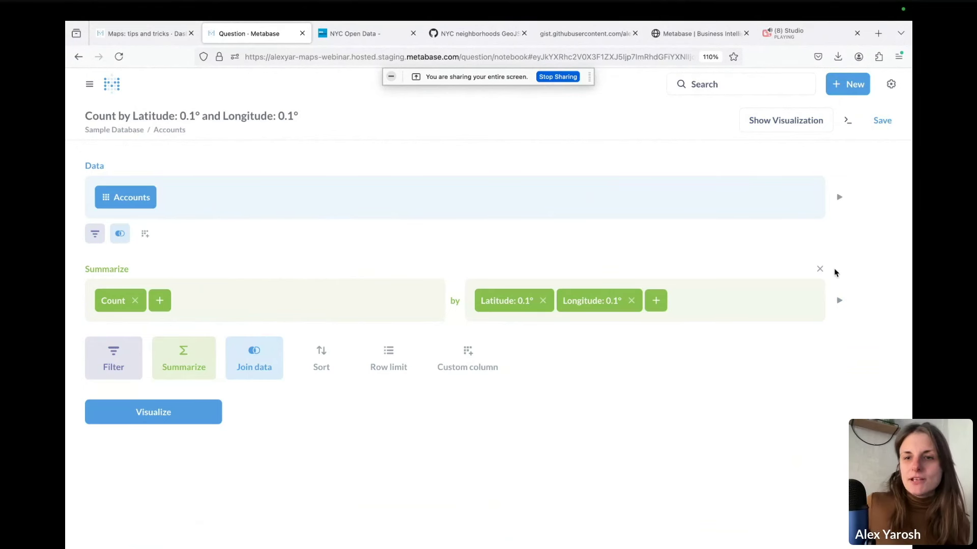
{"action": "left_click", "coordinate": [820, 269]}
Filter Accounts to those with Created At in the last 12 months
{"action": "left_click", "coordinate": [124, 252]}
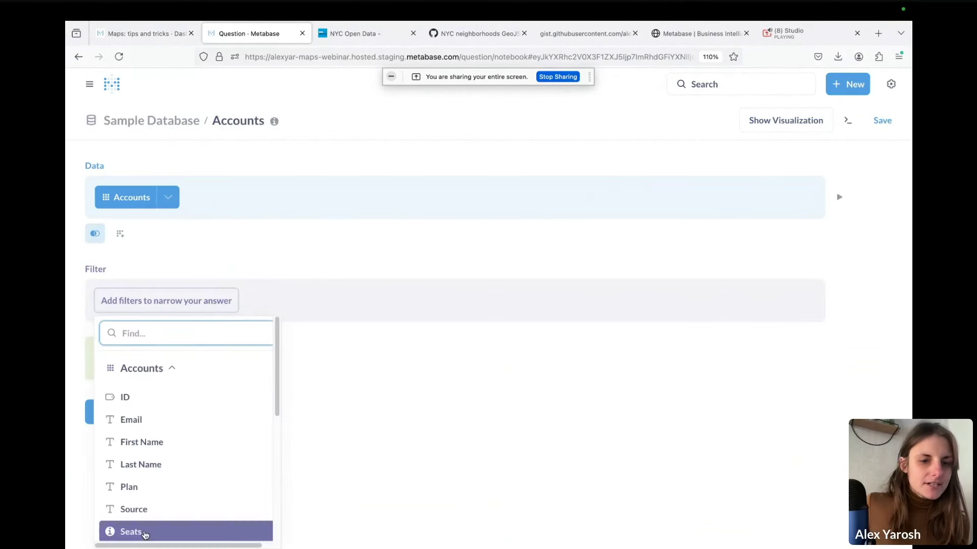
{"action": "scroll", "coordinate": [168, 508], "scroll_direction": "down", "scroll_amount": 5}
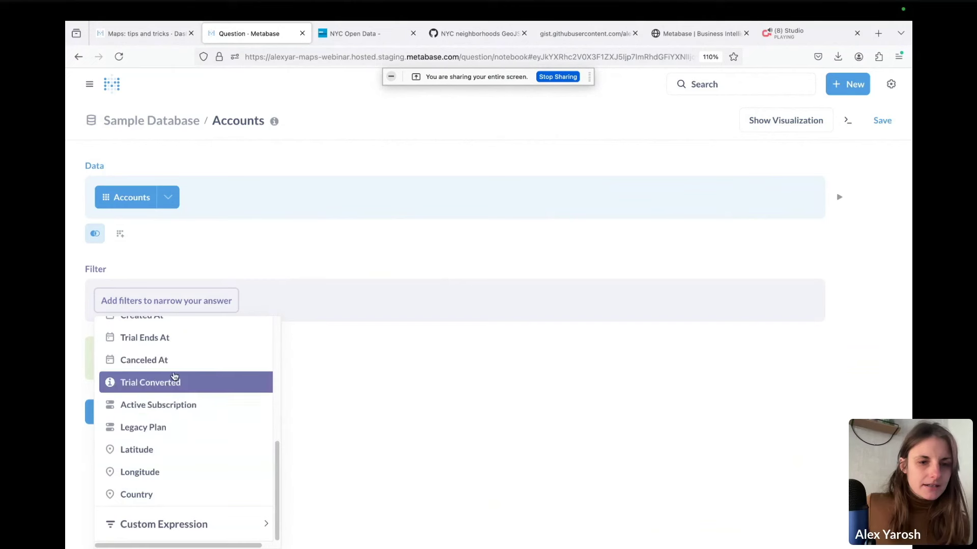
{"action": "scroll", "coordinate": [189, 374], "scroll_direction": "up", "scroll_amount": 2}
{"action": "left_click", "coordinate": [191, 375]}
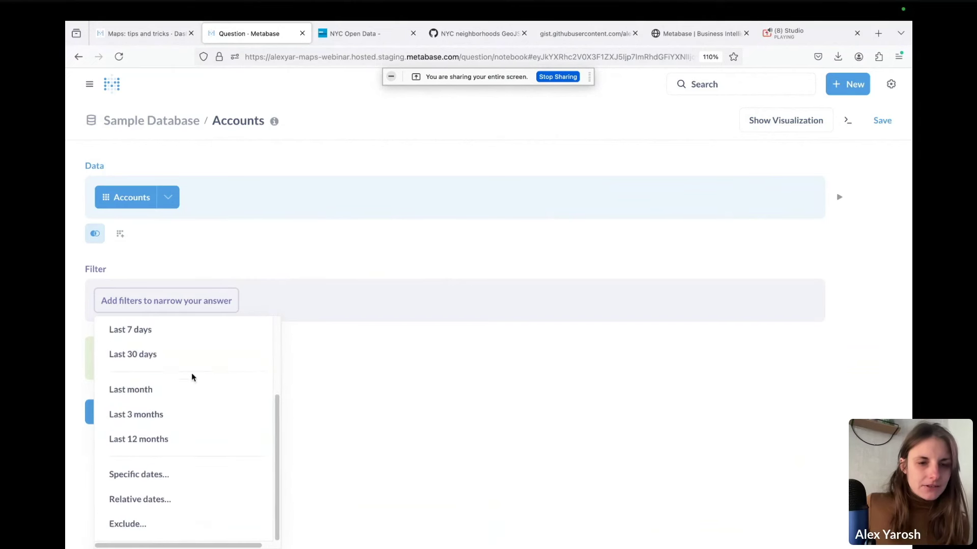
{"action": "left_click", "coordinate": [167, 440]}
Summarize the filtered accounts as Count of rows grouped by Country
{"action": "left_click", "coordinate": [131, 365]}
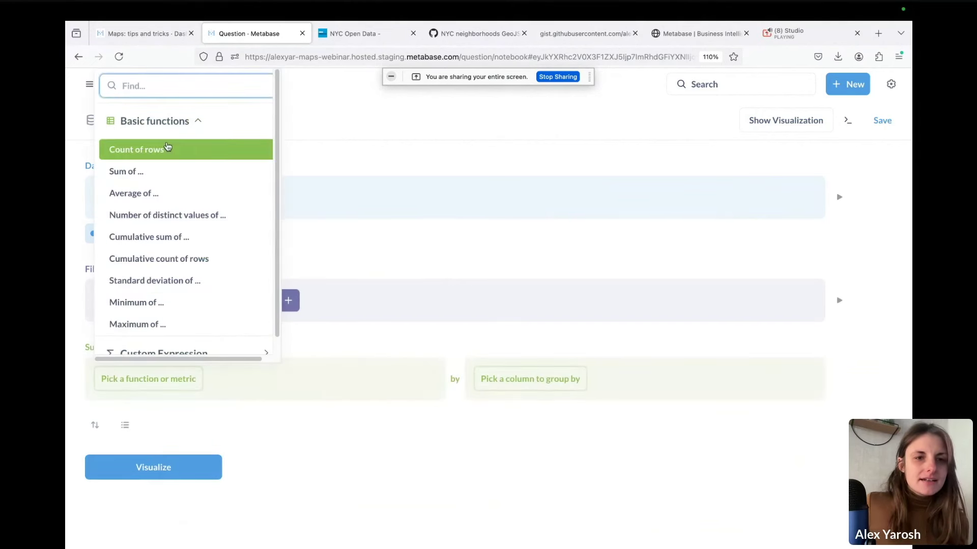
{"action": "left_click", "coordinate": [168, 147]}
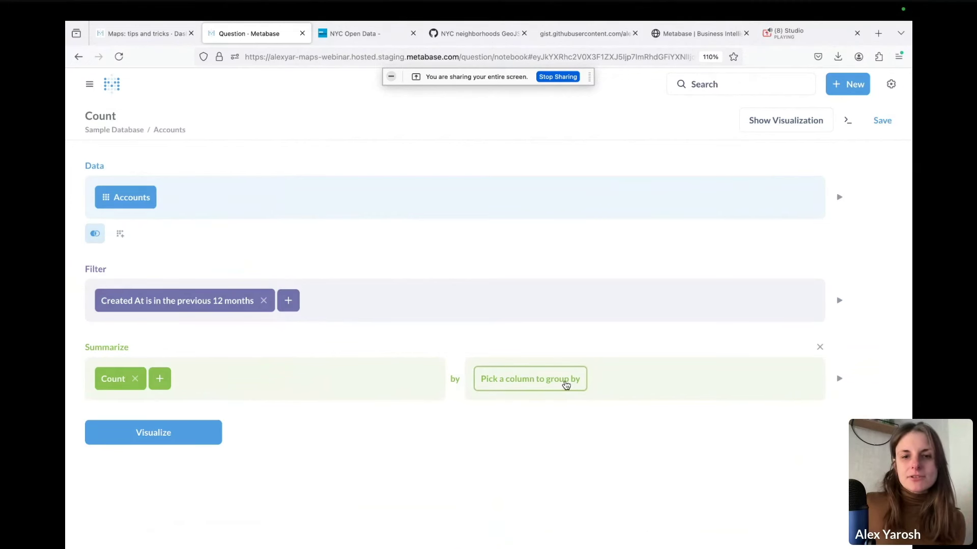
{"action": "left_click", "coordinate": [566, 385]}
{"action": "scroll", "coordinate": [578, 262], "scroll_direction": "down", "scroll_amount": 3}
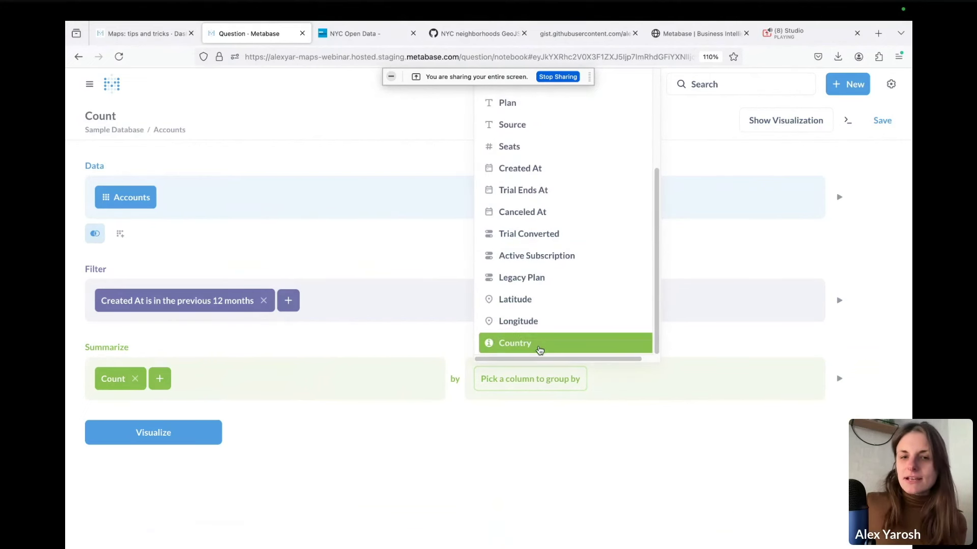
{"action": "left_click", "coordinate": [540, 349]}
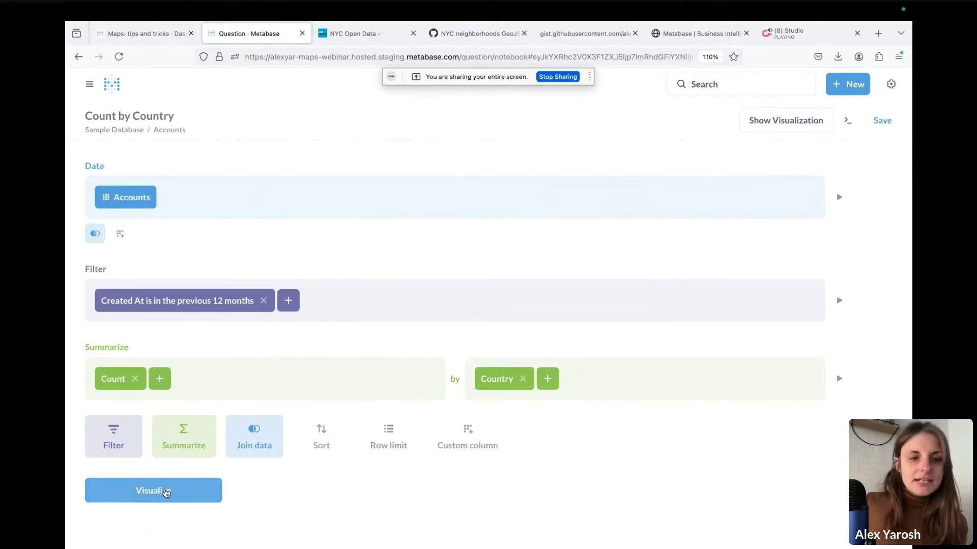
Visualize Count by Country as a world region map shaded by account counts, 53 rows
{"action": "left_click", "coordinate": [165, 491]}
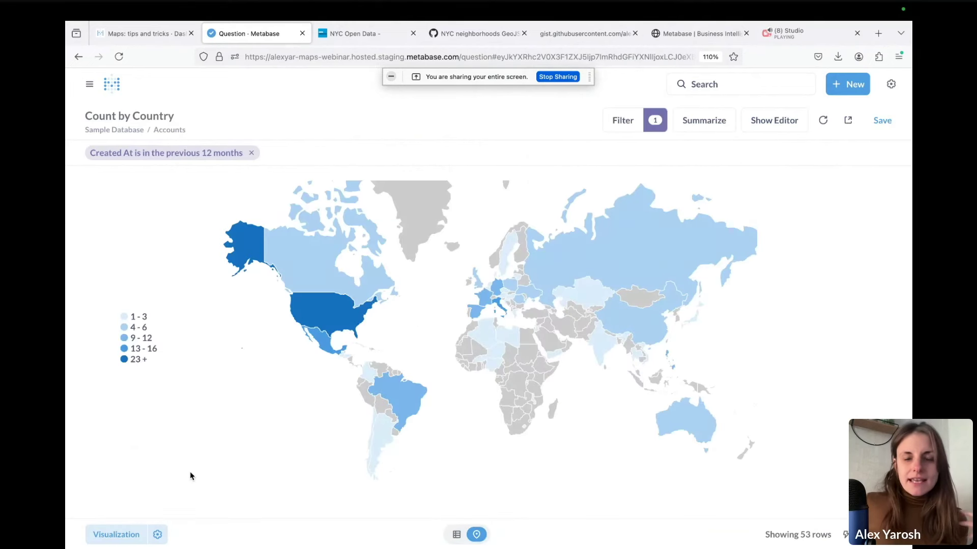
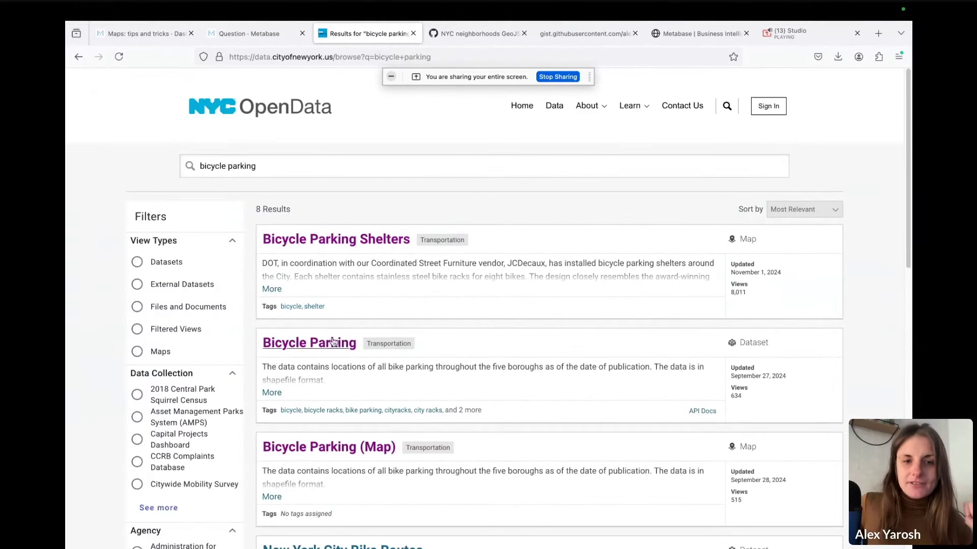
Open the NYC OpenData Bicycle Parking dataset page and look at its map view
{"action": "left_click", "coordinate": [320, 350]}
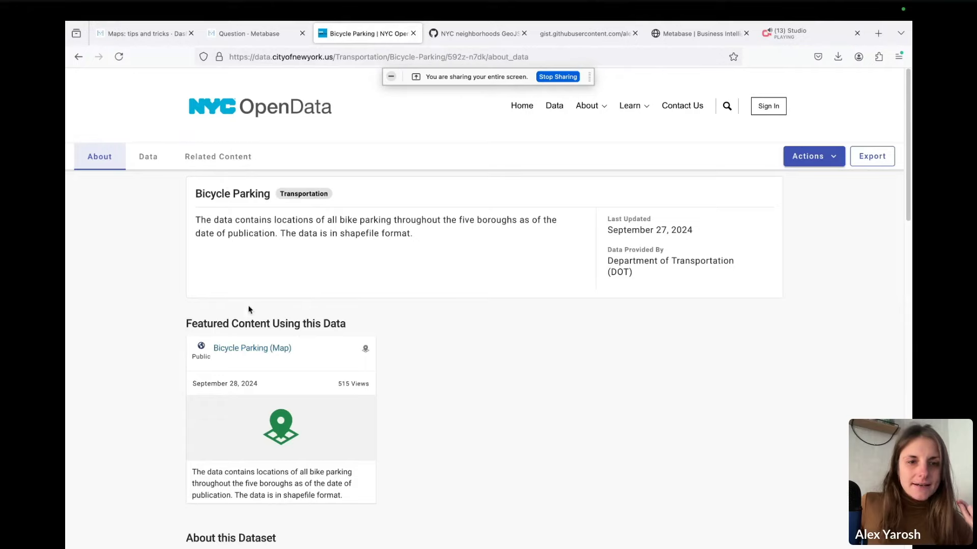
{"action": "scroll", "coordinate": [294, 376], "scroll_direction": "down", "scroll_amount": 5}
{"action": "scroll", "coordinate": [307, 390], "scroll_direction": "down", "scroll_amount": 4}
{"action": "scroll", "coordinate": [316, 383], "scroll_direction": "up", "scroll_amount": 10}
{"action": "left_click", "coordinate": [275, 349]}
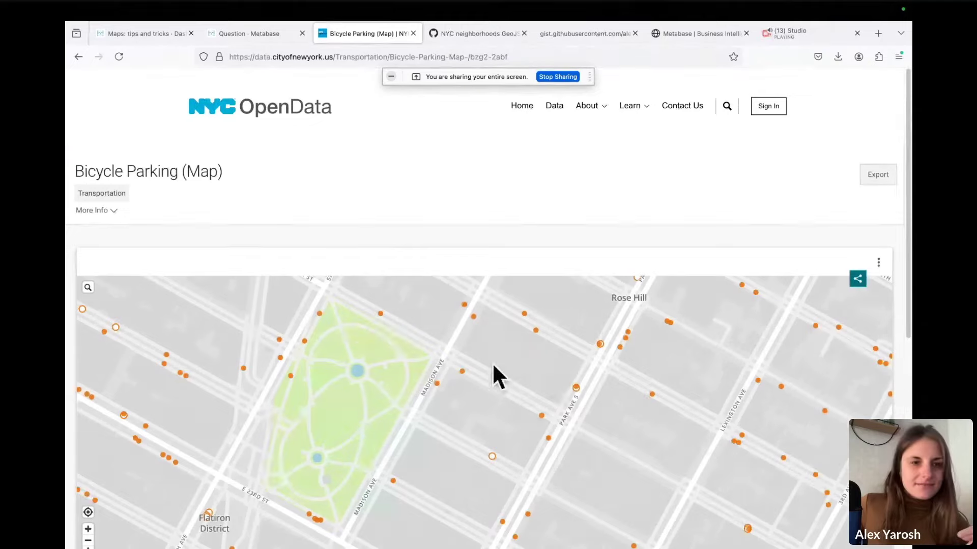
{"action": "scroll", "coordinate": [490, 362], "scroll_direction": "down", "scroll_amount": 3}
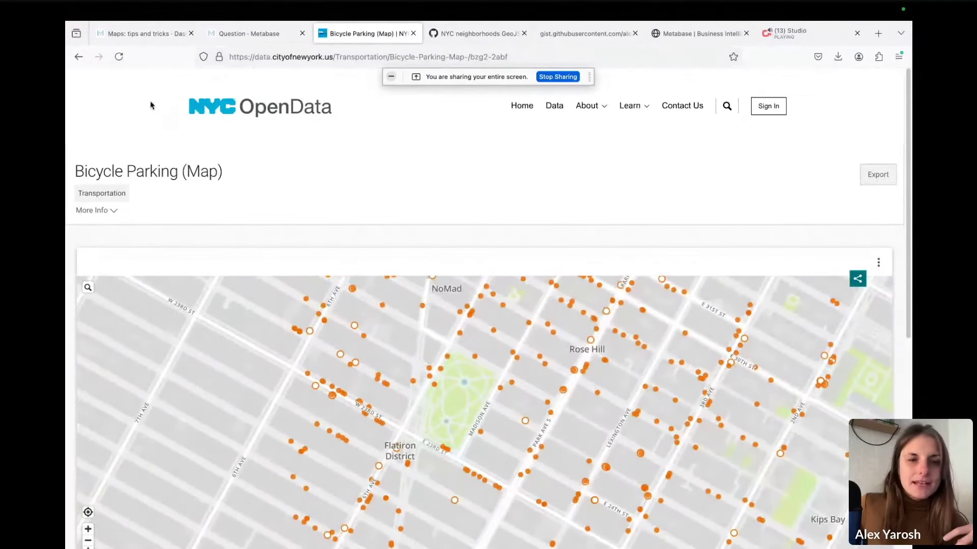
{"action": "left_click", "coordinate": [78, 56]}
Preview the 35,552 dataset rows, scrolling right to the latitude, longitude and neighborhood columns
{"action": "left_click", "coordinate": [158, 156]}
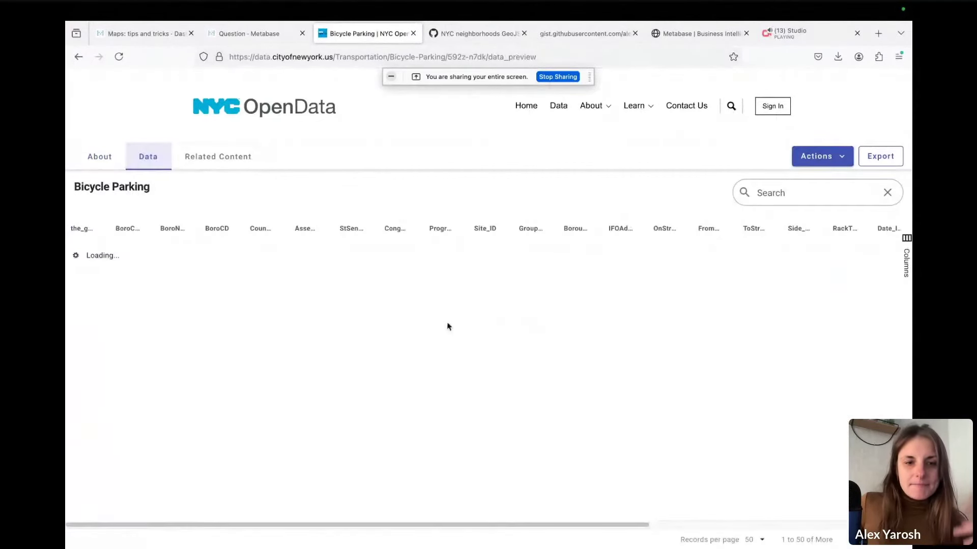
{"action": "scroll", "coordinate": [264, 529], "scroll_direction": "right", "scroll_amount": 1}
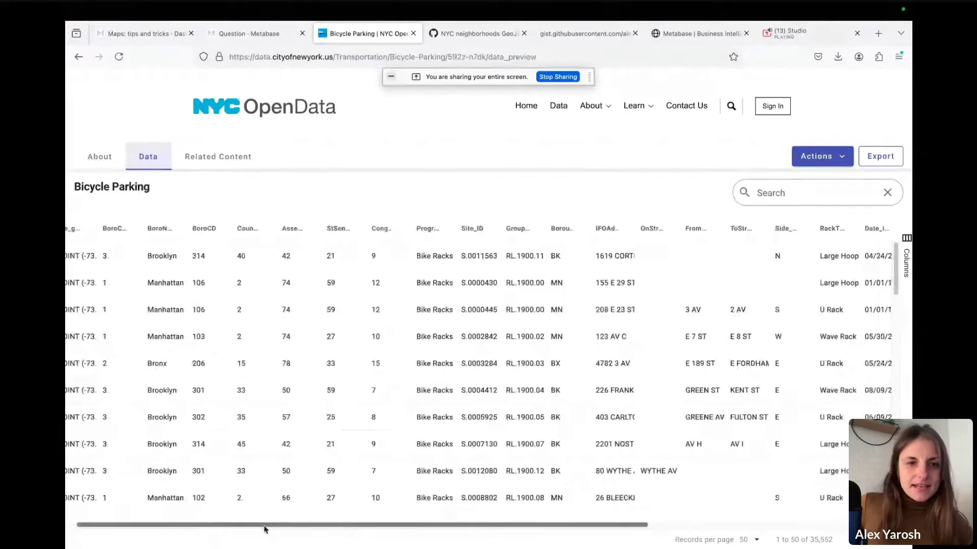
{"action": "scroll", "coordinate": [264, 528], "scroll_direction": "right", "scroll_amount": 5}
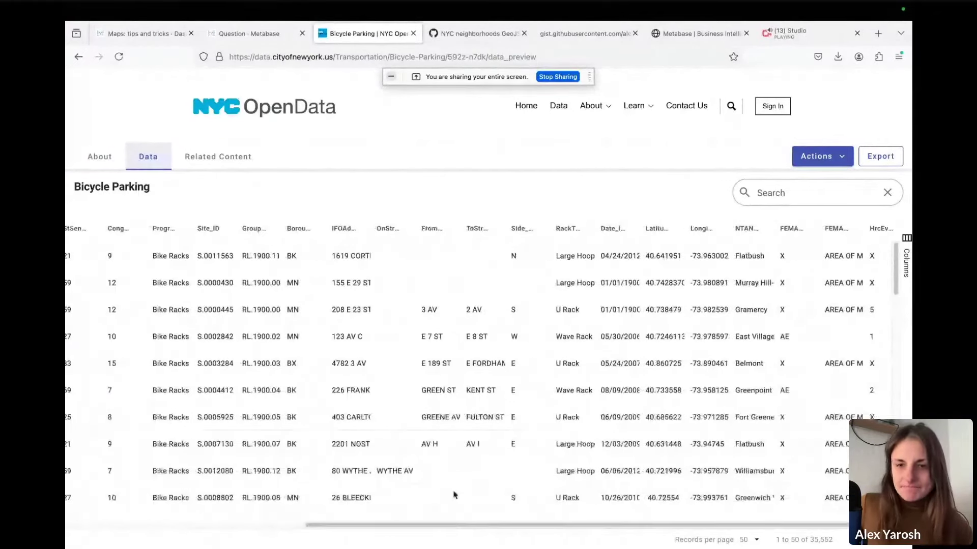
{"action": "left_click_drag", "start_coordinate": [613, 528], "coordinate": [631, 528]}
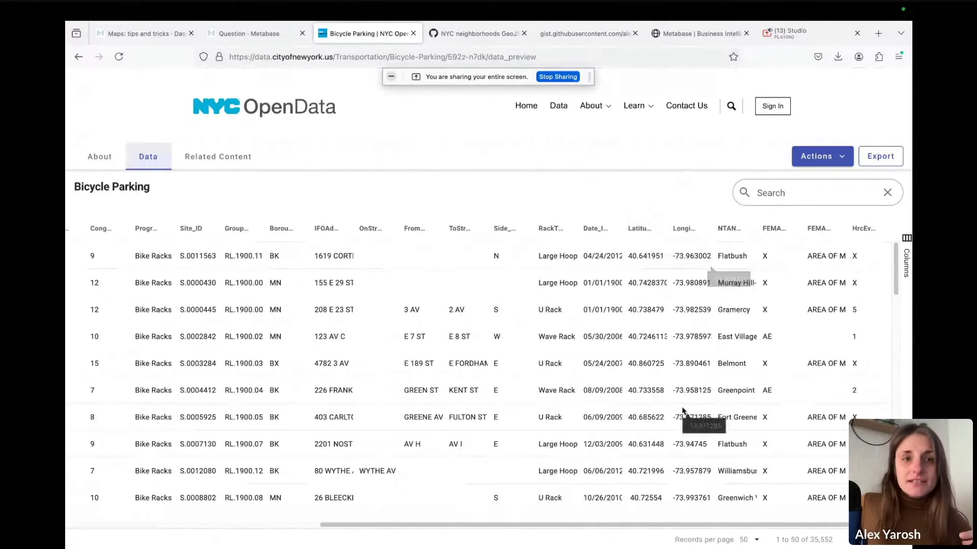
In Metabase, go Home and open Our analytics, which holds Bicycle Parking 20241112 and Squirrel Data
{"action": "left_click", "coordinate": [261, 35]}
{"action": "left_click", "coordinate": [113, 87]}
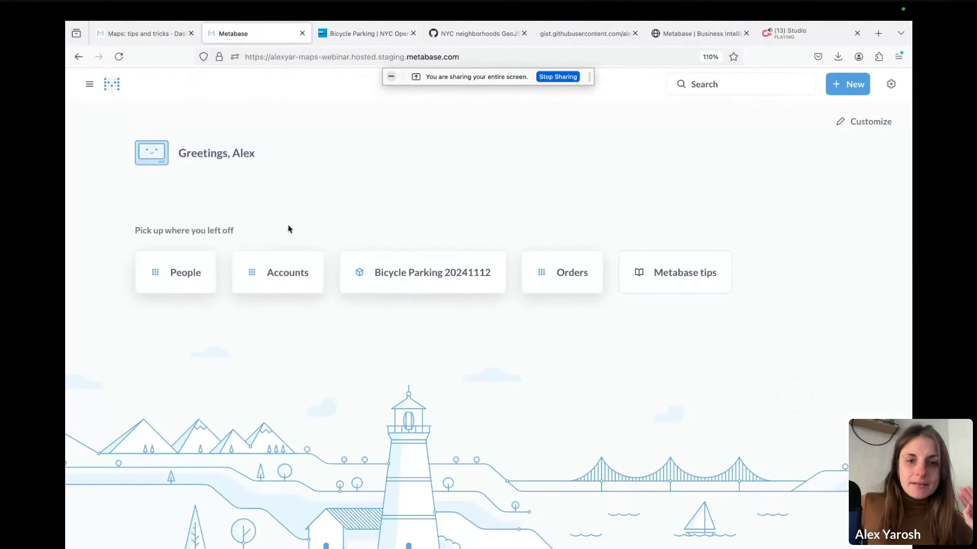
{"action": "left_click", "coordinate": [89, 84]}
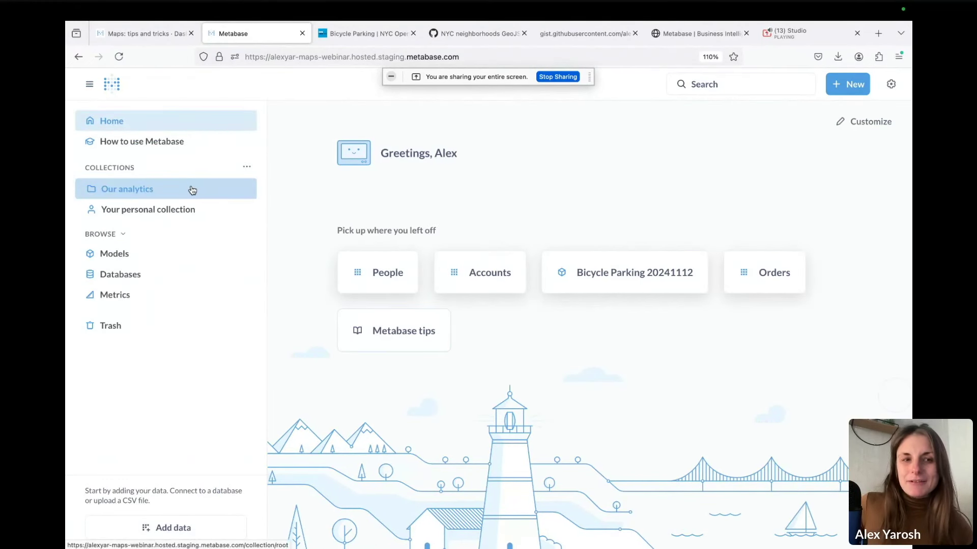
{"action": "left_click_drag", "start_coordinate": [163, 193], "coordinate": [158, 190]}
{"action": "left_click", "coordinate": [155, 196]}
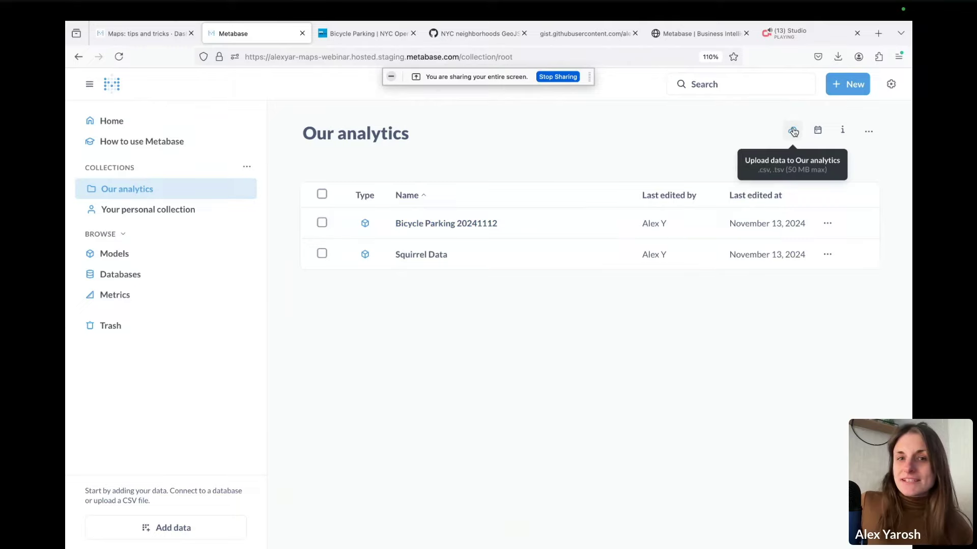
{"action": "left_click", "coordinate": [338, 35]}
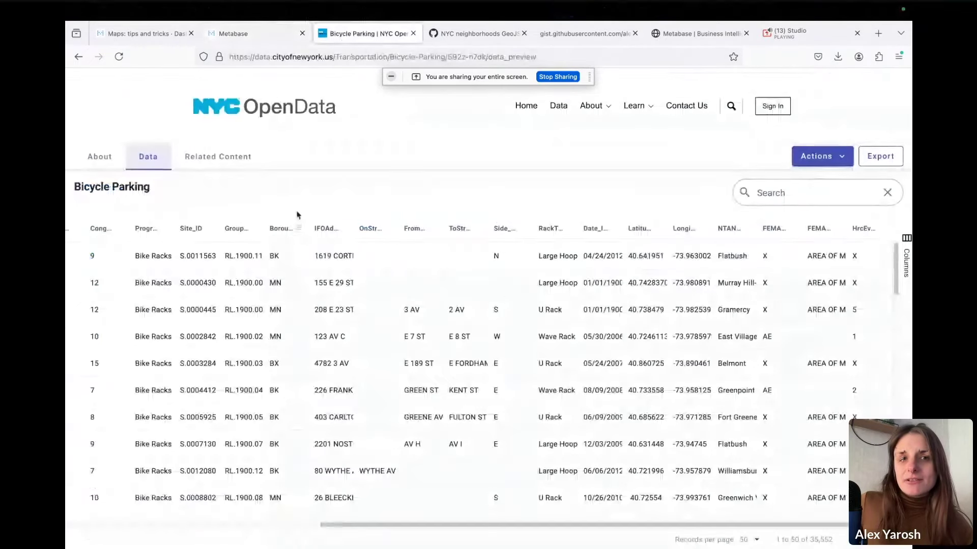
{"action": "left_click", "coordinate": [242, 35]}
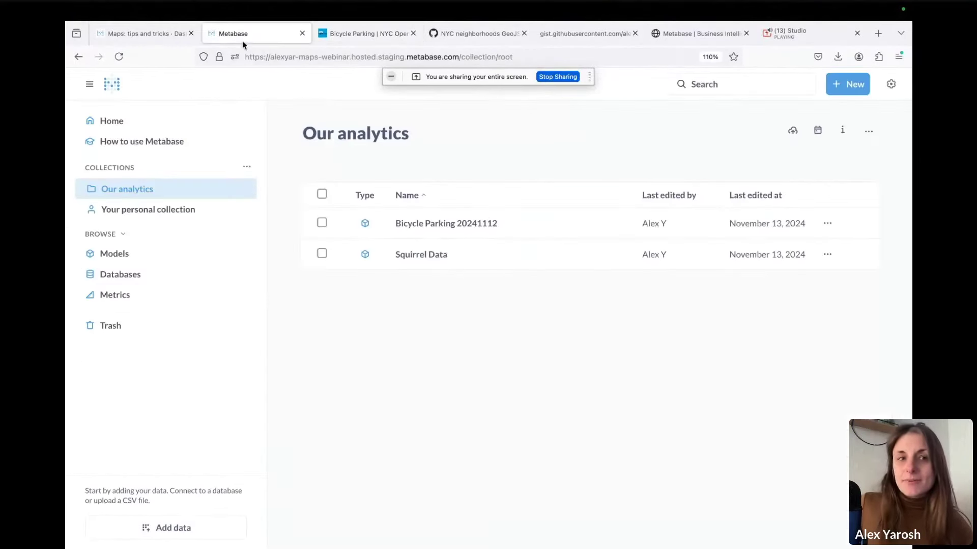
Open the Bicycle Parking 20241112 model's table and bring up the chart-type choices
{"action": "left_click", "coordinate": [485, 229]}
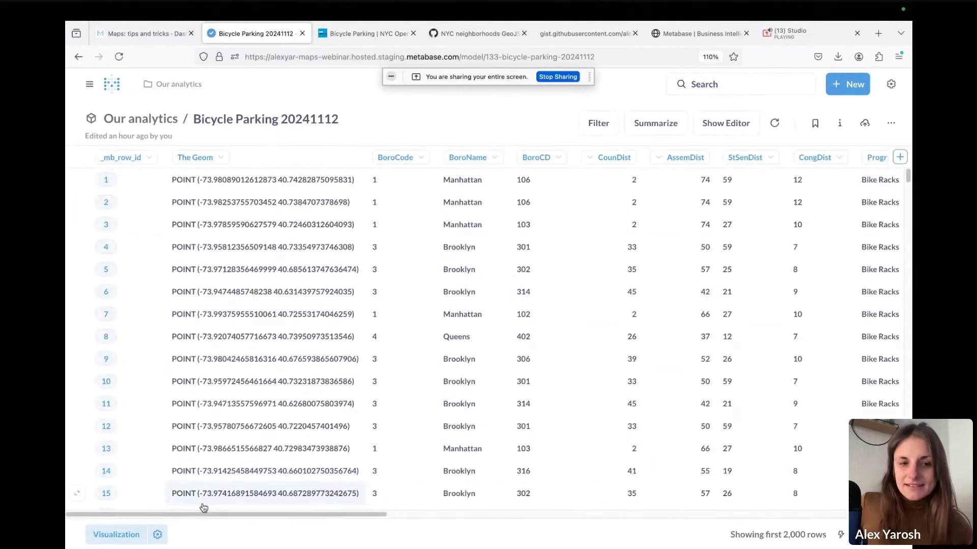
{"action": "left_click_drag", "start_coordinate": [206, 514], "coordinate": [663, 534]}
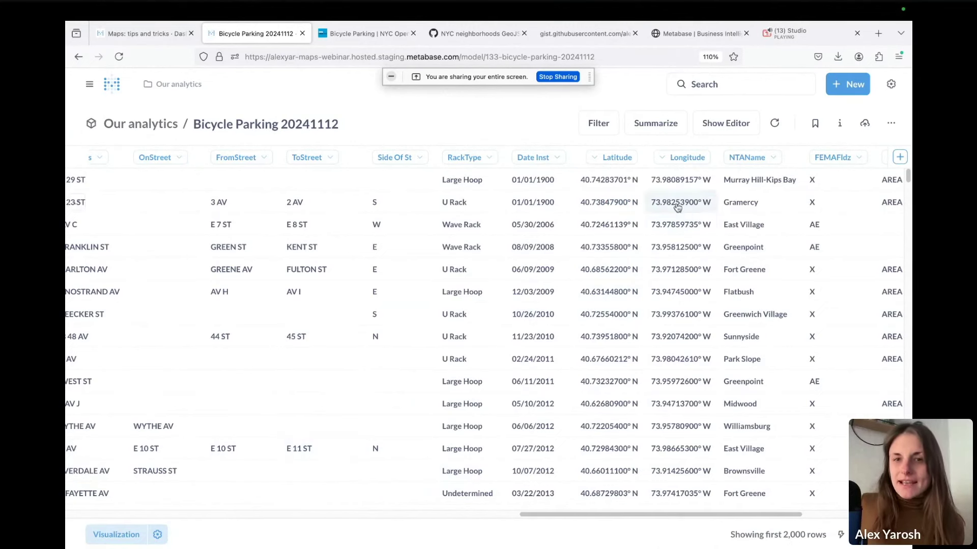
{"action": "left_click", "coordinate": [157, 534]}
{"action": "left_click", "coordinate": [313, 535]}
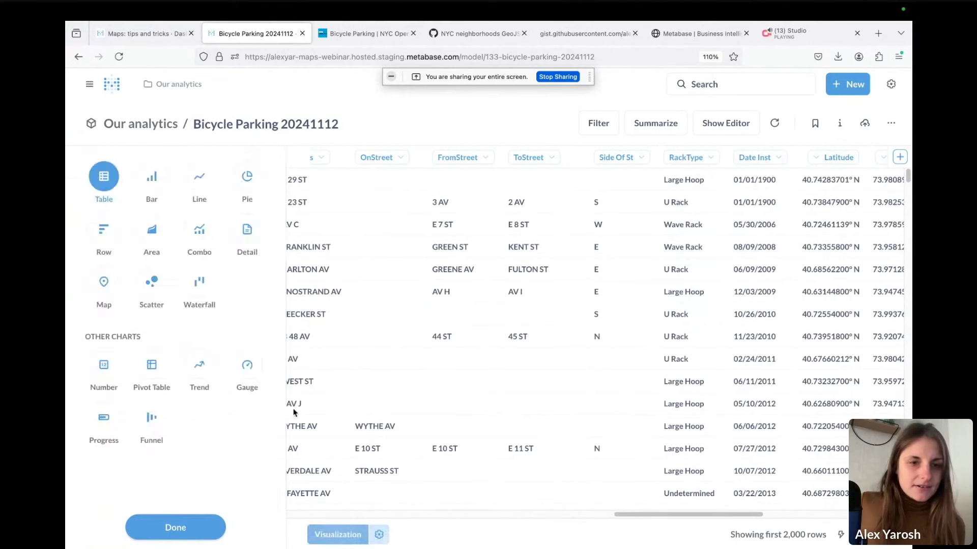
Show the parking rows as a pin map, zooming across Queens, Brooklyn and Manhattan
{"action": "left_click", "coordinate": [104, 277]}
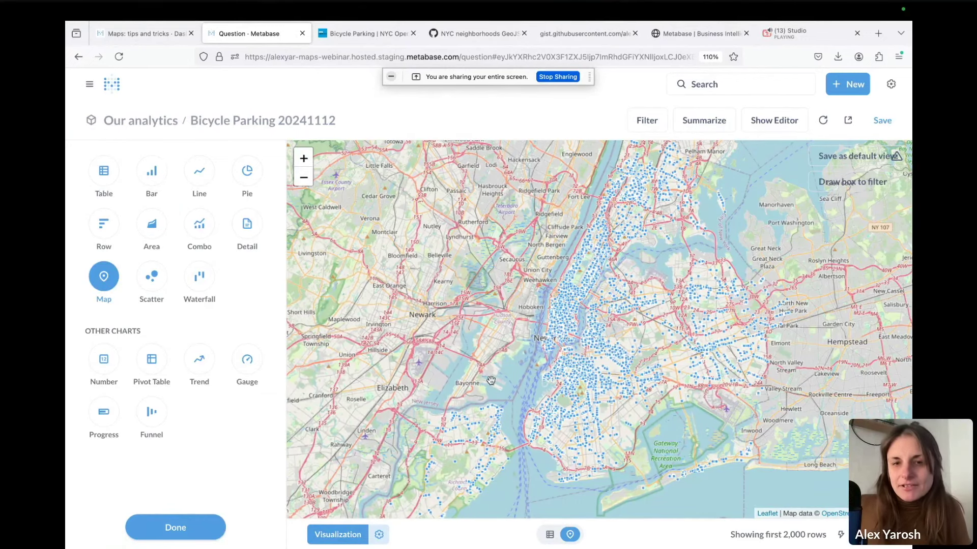
{"action": "left_click", "coordinate": [303, 158]}
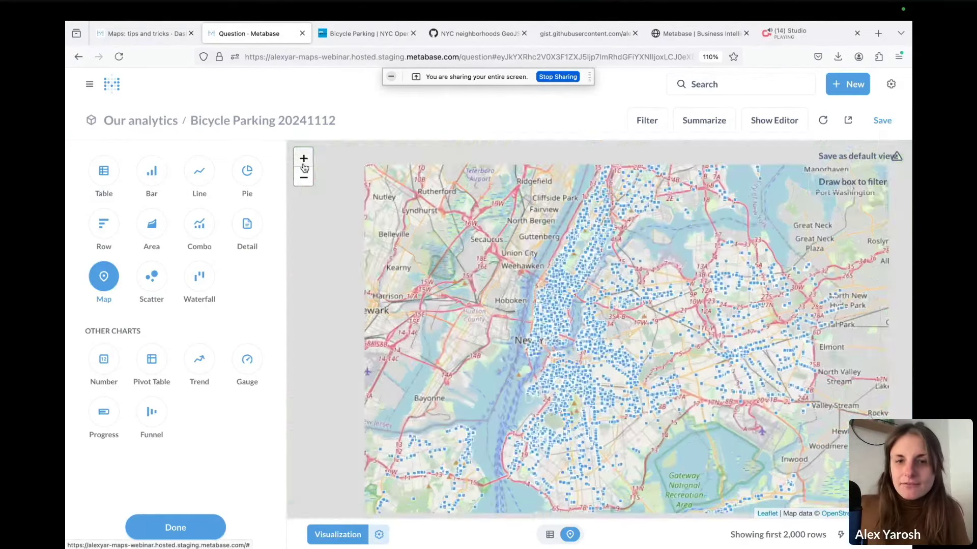
{"action": "scroll", "coordinate": [408, 359], "scroll_direction": "up", "scroll_amount": 1}
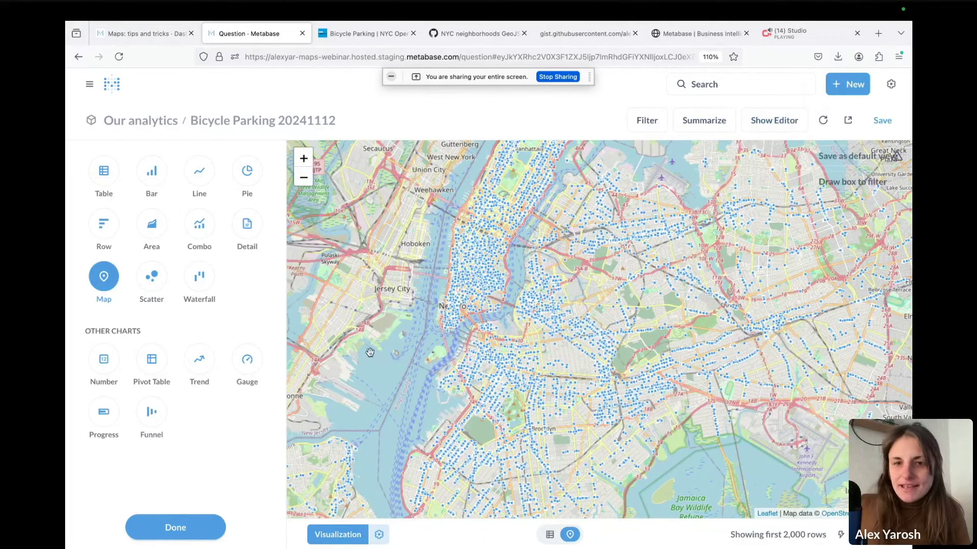
{"action": "left_click_drag", "start_coordinate": [412, 398], "coordinate": [418, 431]}
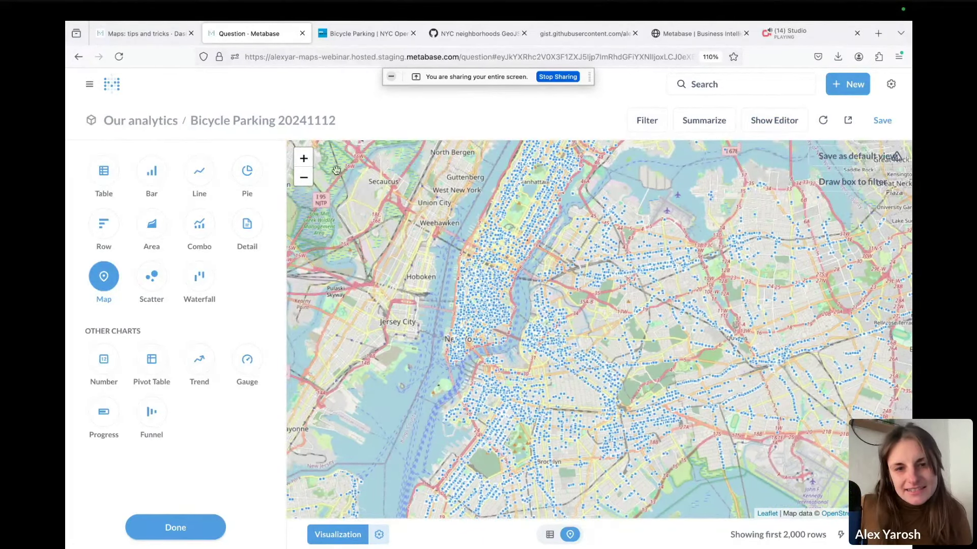
{"action": "left_click", "coordinate": [303, 159]}
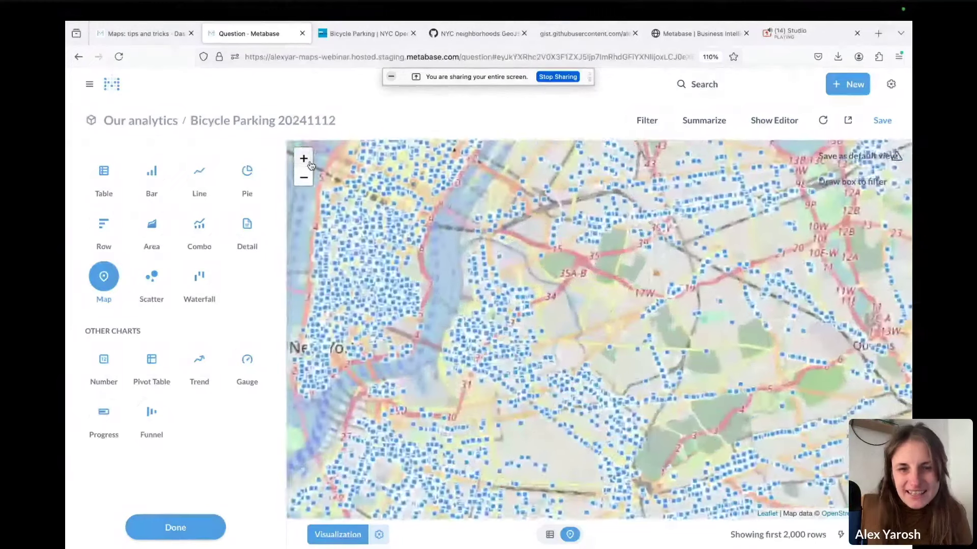
{"action": "left_click_drag", "start_coordinate": [506, 313], "coordinate": [568, 348]}
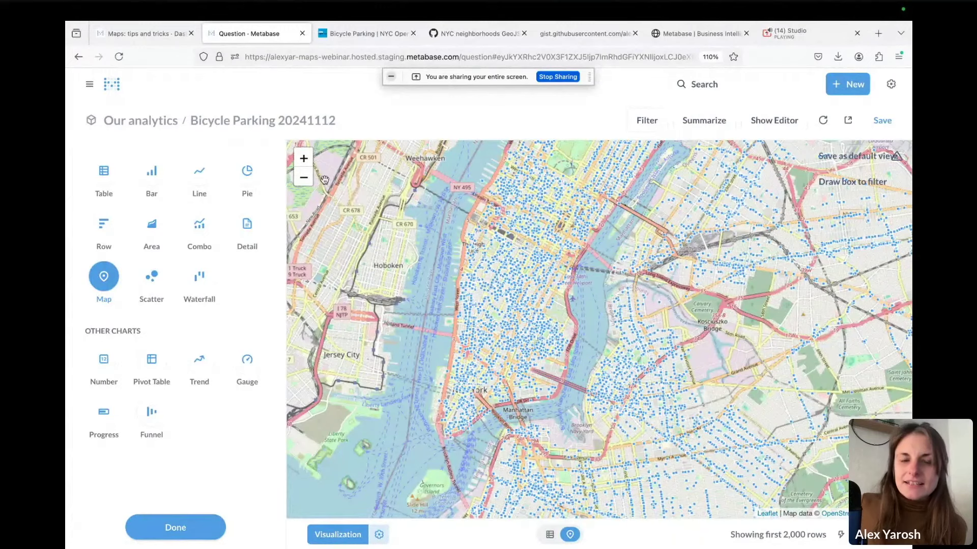
{"action": "left_click", "coordinate": [305, 178]}
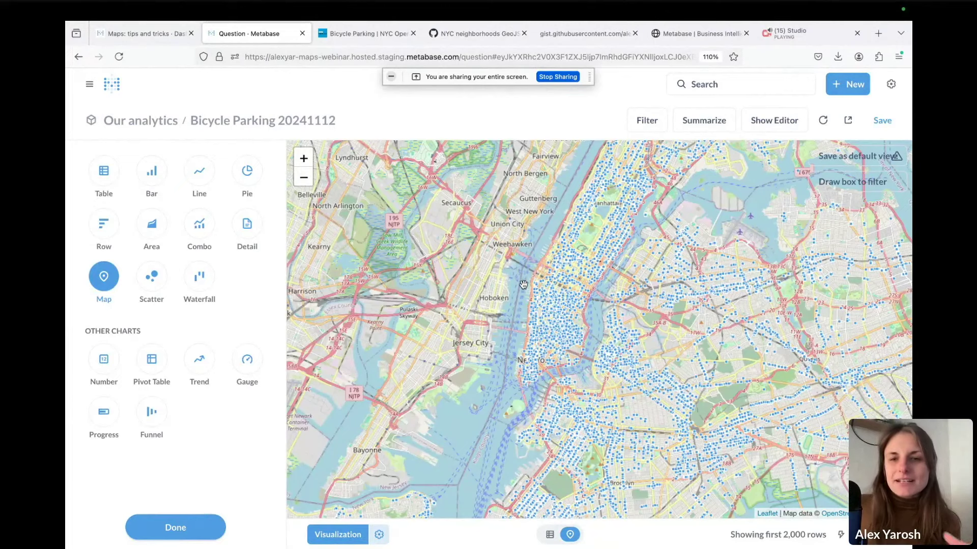
{"action": "left_click_drag", "start_coordinate": [517, 407], "coordinate": [500, 354]}
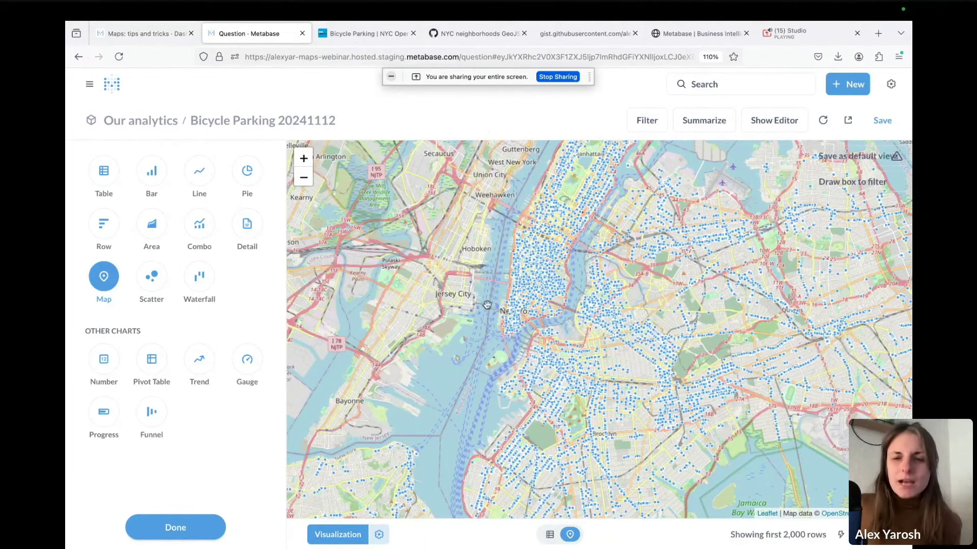
{"action": "left_click_drag", "start_coordinate": [475, 359], "coordinate": [466, 331]}
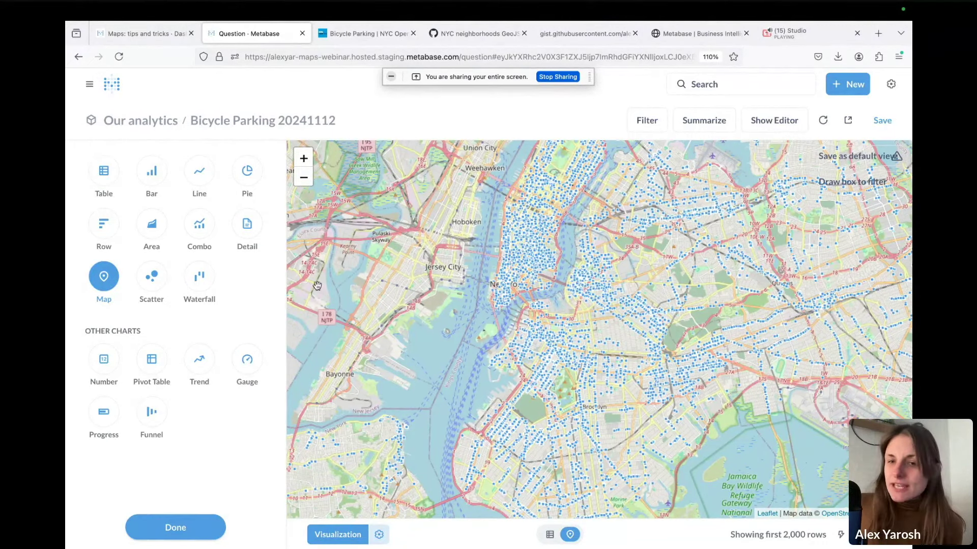
Summarize the model as Count of rows grouped by binned Latitude and Longitude, and visualize it
{"action": "left_click", "coordinate": [783, 125]}
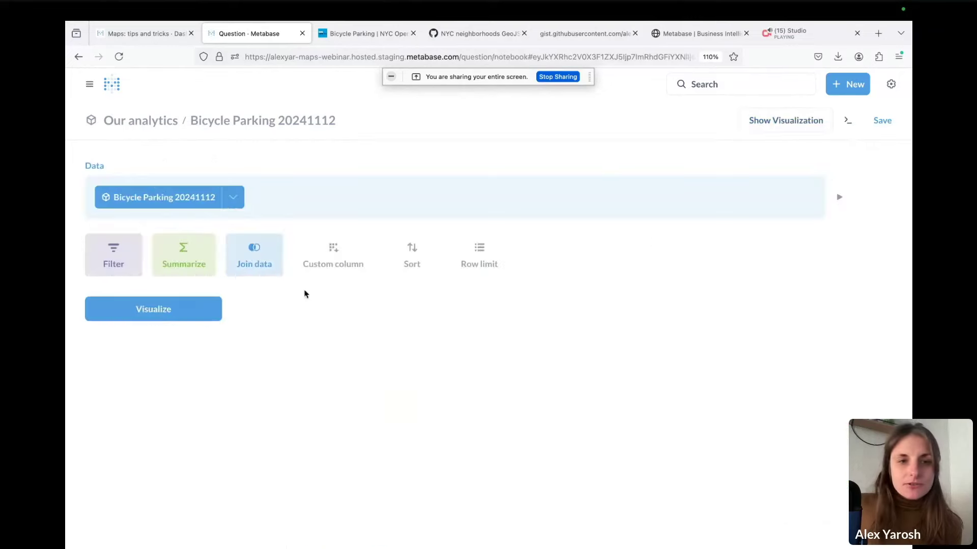
{"action": "left_click", "coordinate": [127, 257]}
{"action": "scroll", "coordinate": [176, 415], "scroll_direction": "down", "scroll_amount": 10}
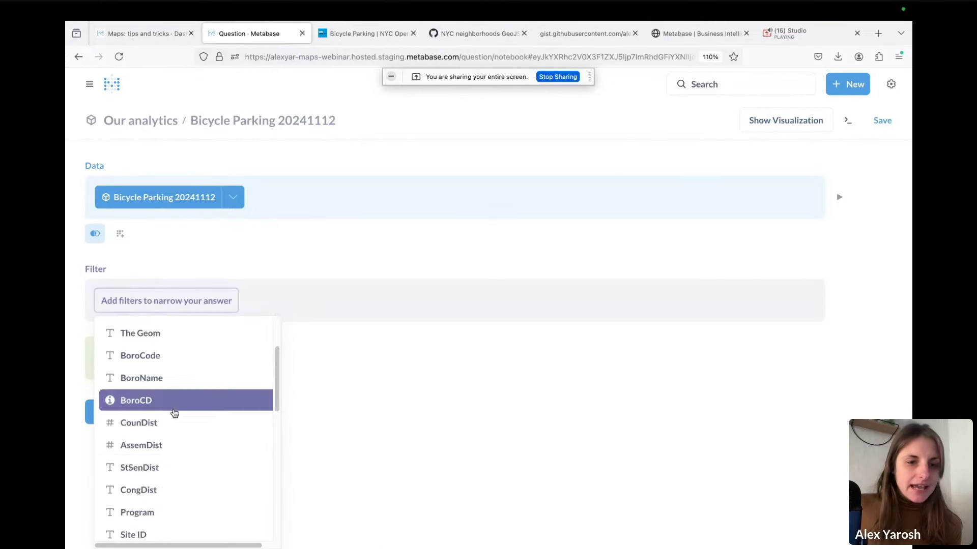
{"action": "scroll", "coordinate": [179, 425], "scroll_direction": "down", "scroll_amount": 1}
{"action": "scroll", "coordinate": [177, 427], "scroll_direction": "up", "scroll_amount": 6}
{"action": "left_click", "coordinate": [227, 266]}
{"action": "left_click", "coordinate": [105, 364]}
{"action": "left_click", "coordinate": [153, 150]}
{"action": "left_click", "coordinate": [529, 379]}
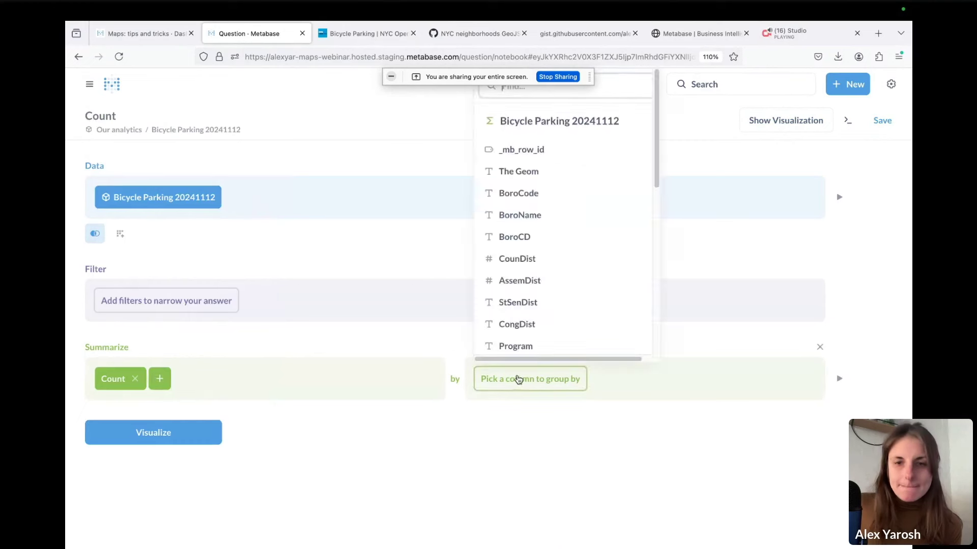
{"action": "scroll", "coordinate": [536, 265], "scroll_direction": "down", "scroll_amount": 8}
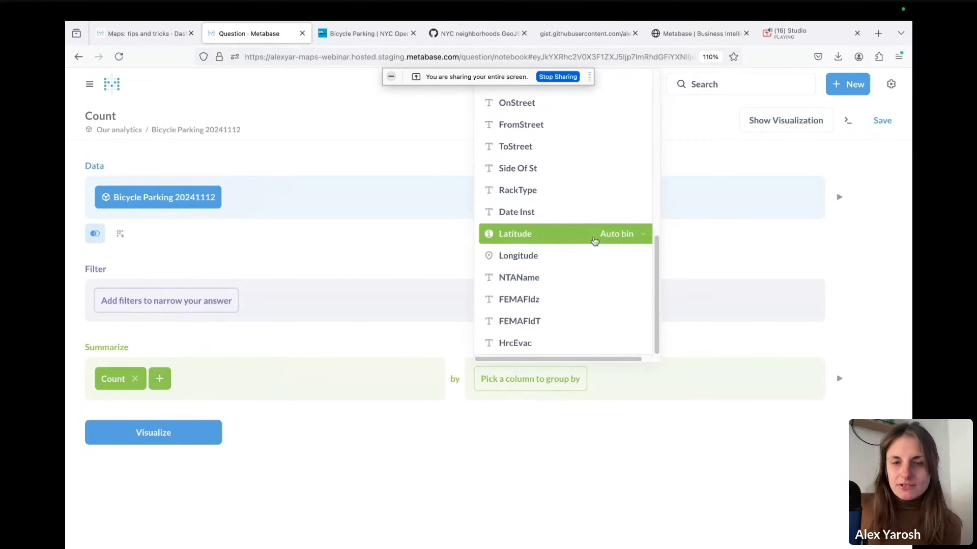
{"action": "left_click", "coordinate": [532, 234]}
{"action": "left_click", "coordinate": [601, 379]}
{"action": "scroll", "coordinate": [682, 254], "scroll_direction": "down", "scroll_amount": 5}
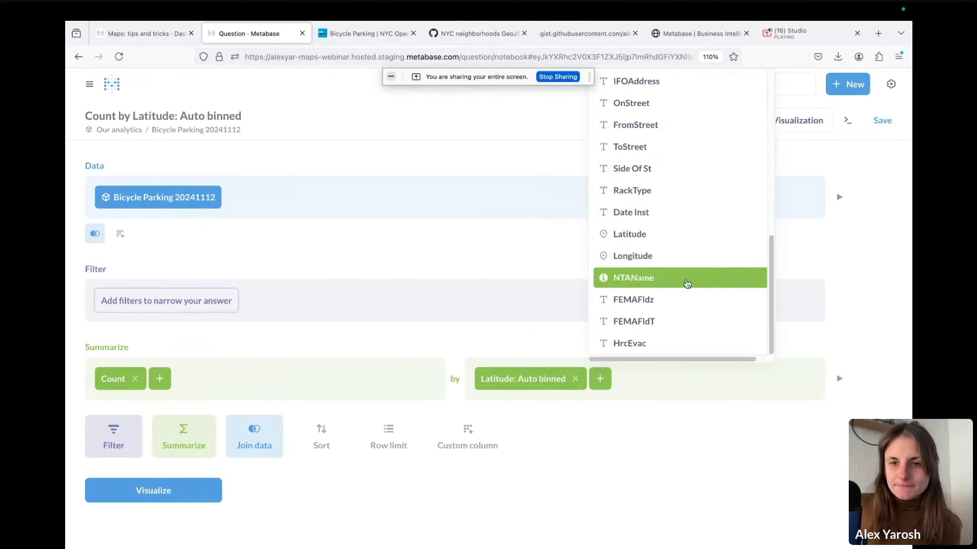
{"action": "left_click", "coordinate": [669, 255]}
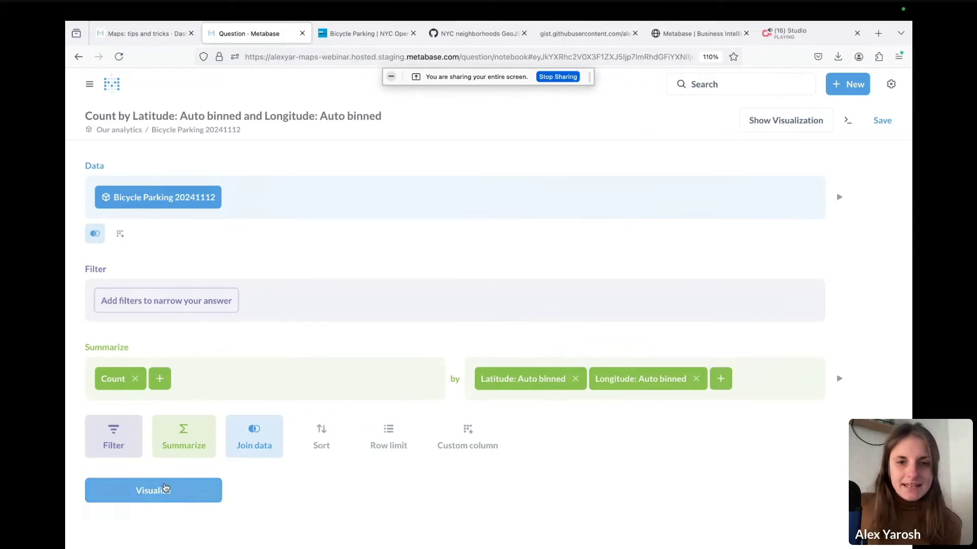
{"action": "left_click", "coordinate": [163, 486]}
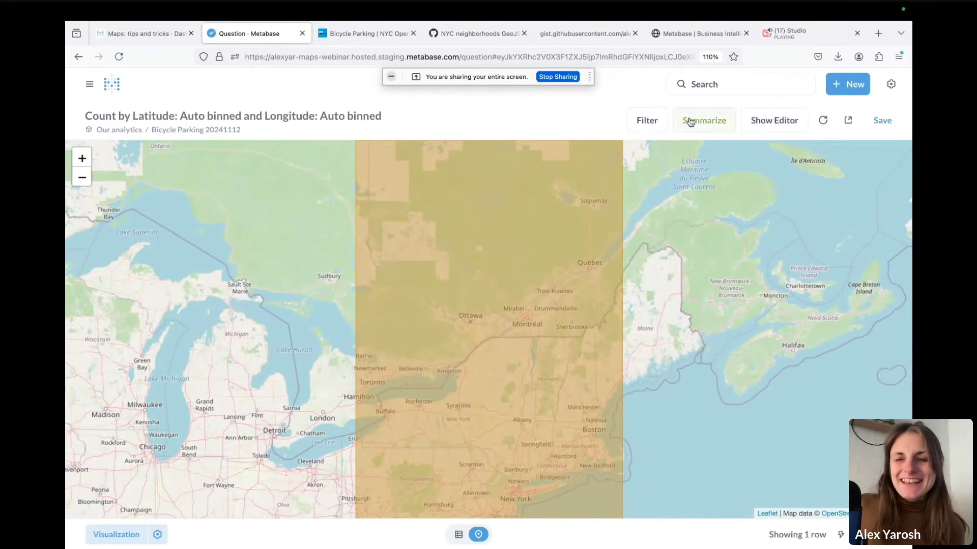
Change the Latitude and Longitude groupings to 0.1° bins and rerun the map
{"action": "left_click", "coordinate": [772, 125]}
{"action": "left_click", "coordinate": [534, 311]}
{"action": "scroll", "coordinate": [585, 418], "scroll_direction": "down", "scroll_amount": 5}
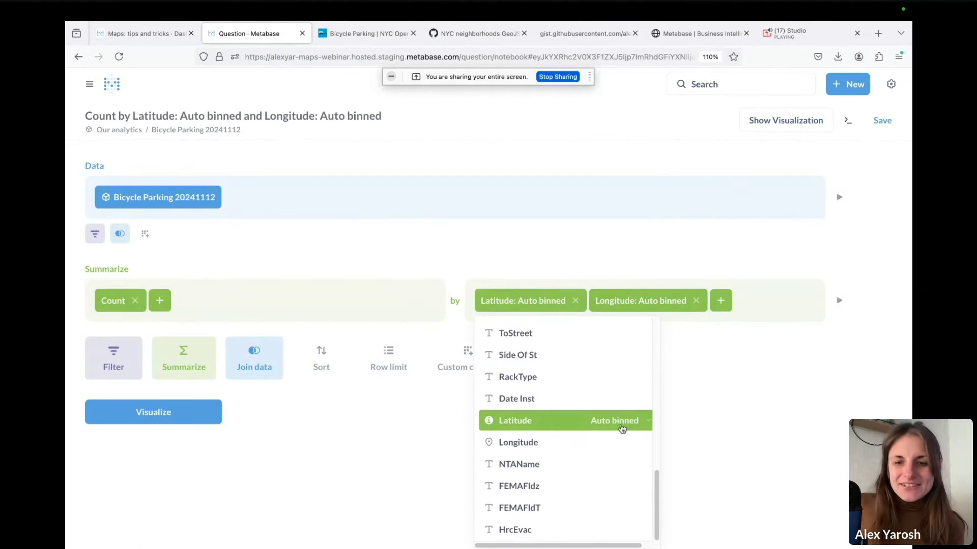
{"action": "left_click", "coordinate": [618, 420]}
{"action": "left_click", "coordinate": [717, 389]}
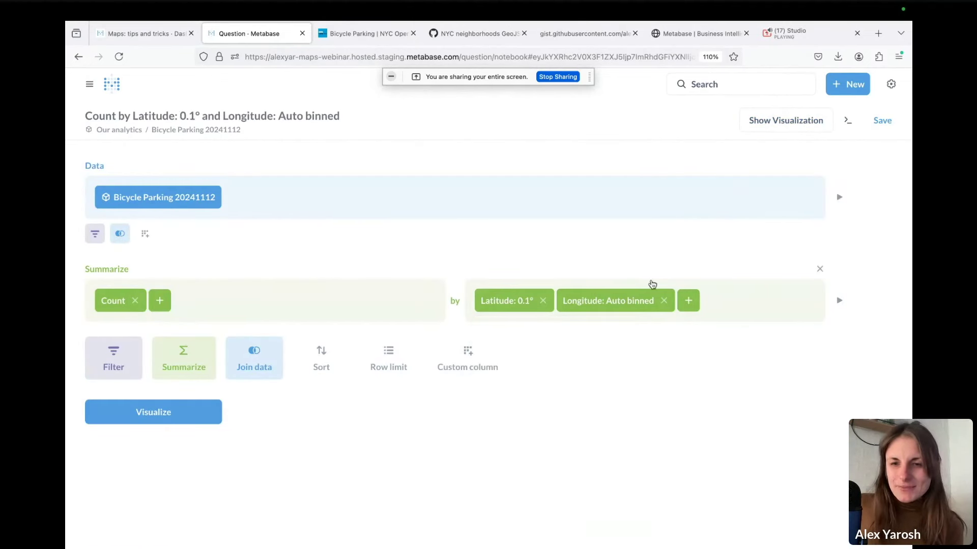
{"action": "left_click", "coordinate": [621, 300]}
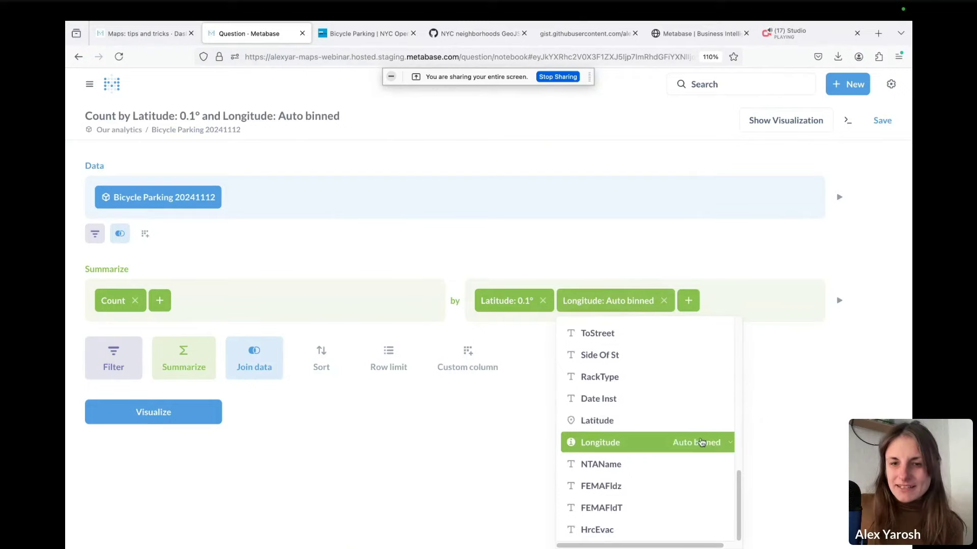
{"action": "left_click", "coordinate": [697, 442]}
{"action": "left_click", "coordinate": [797, 410]}
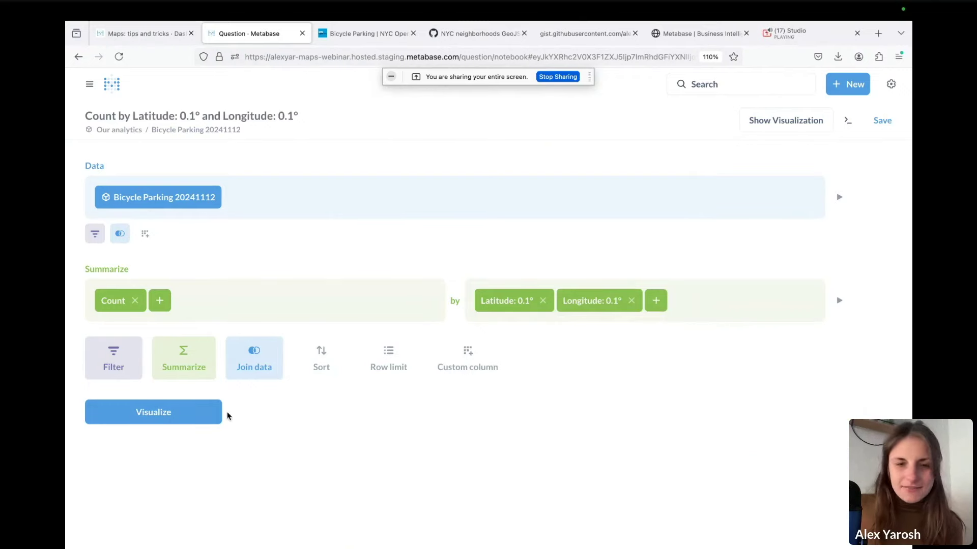
{"action": "left_click", "coordinate": [218, 416]}
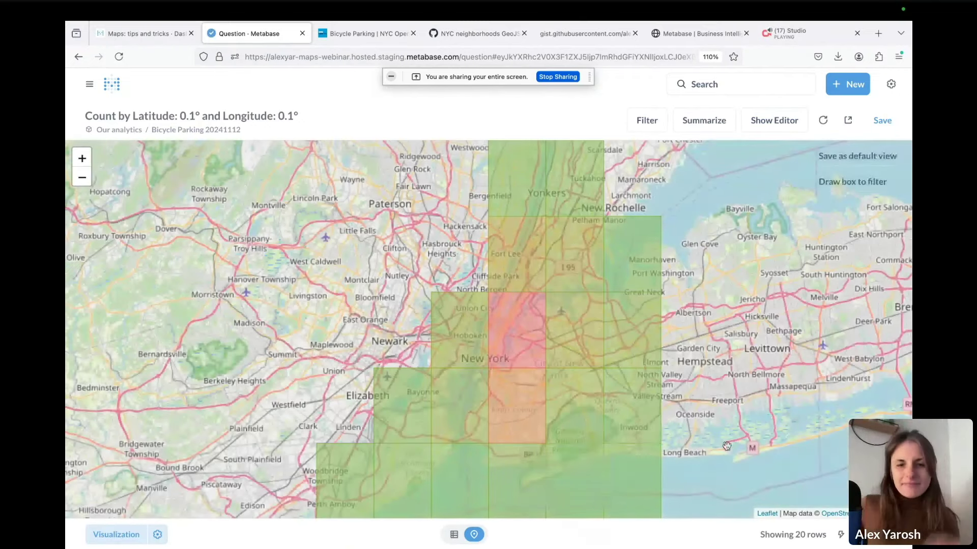
Read the parking counts in the 0.1° grid cells over Manhattan and Brooklyn
{"action": "mouse_move", "coordinate": [847, 312]}
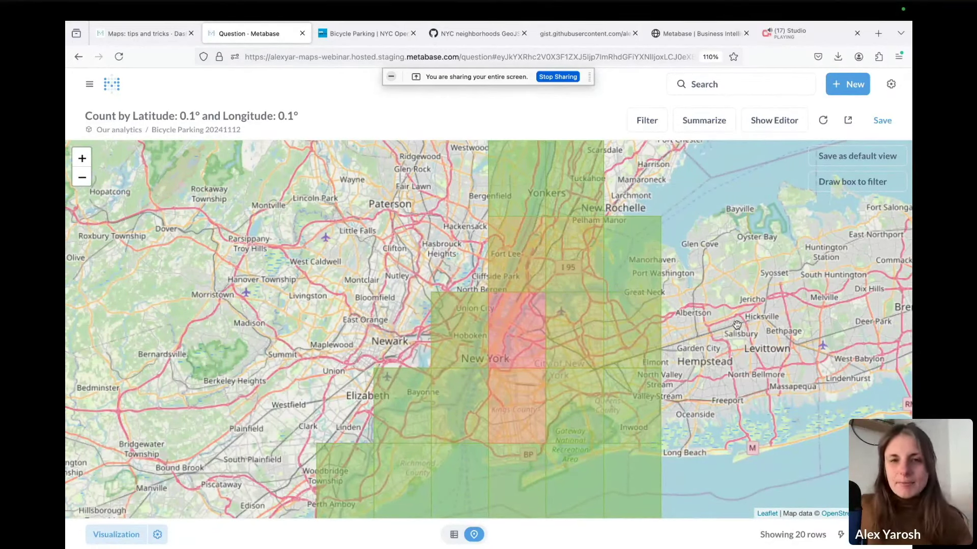
{"action": "mouse_move", "coordinate": [549, 347]}
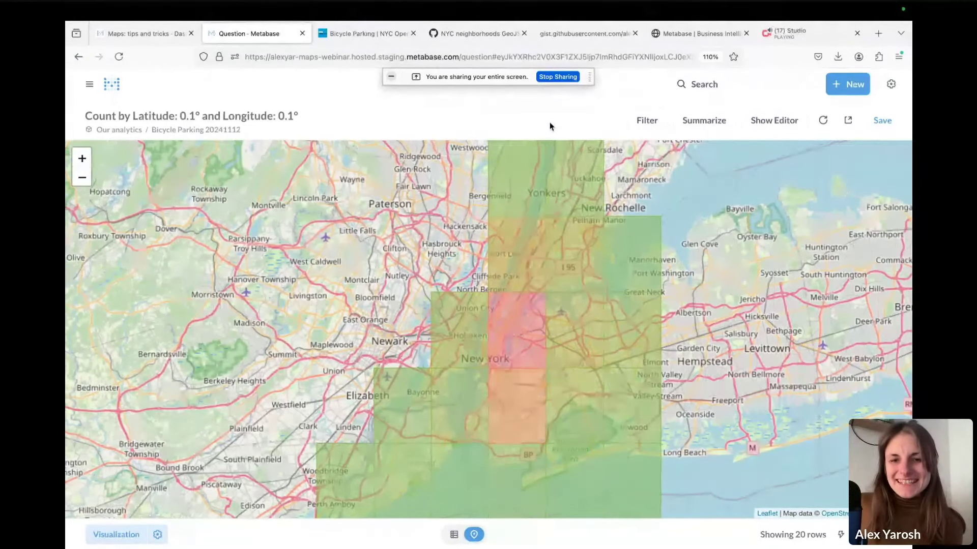
{"action": "left_click", "coordinate": [766, 122]}
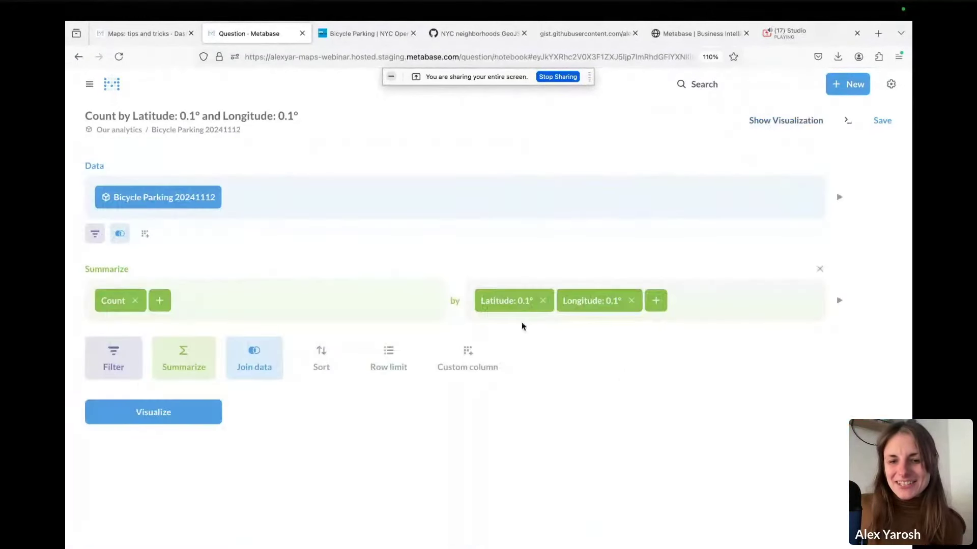
{"action": "left_click", "coordinate": [518, 300]}
{"action": "scroll", "coordinate": [611, 499], "scroll_direction": "down", "scroll_amount": 5}
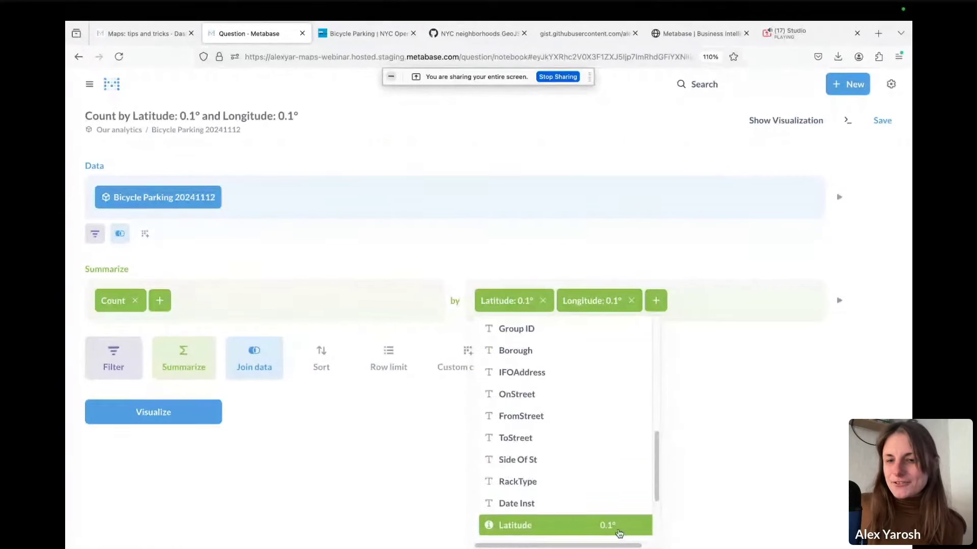
{"action": "scroll", "coordinate": [617, 530], "scroll_direction": "down", "scroll_amount": 1}
{"action": "left_click", "coordinate": [622, 515]}
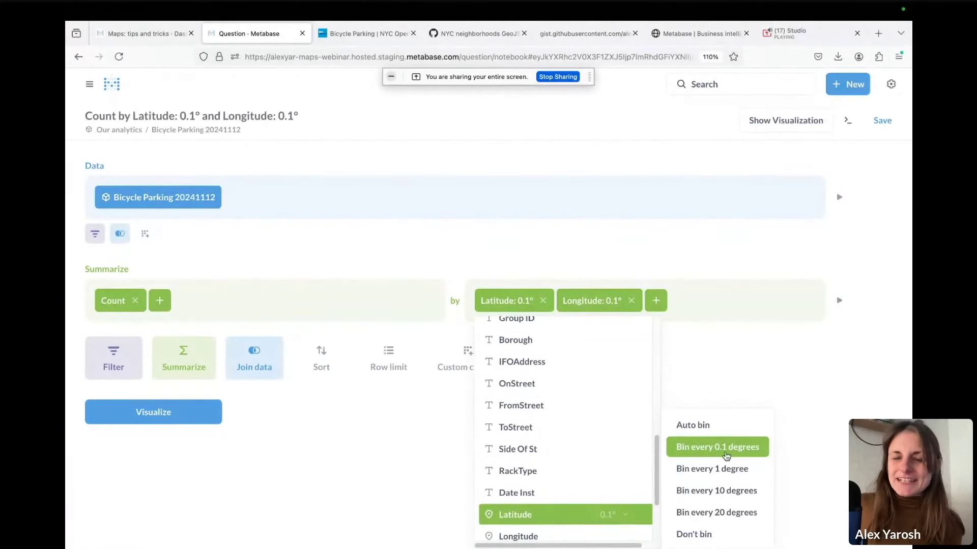
{"action": "left_click", "coordinate": [807, 448]}
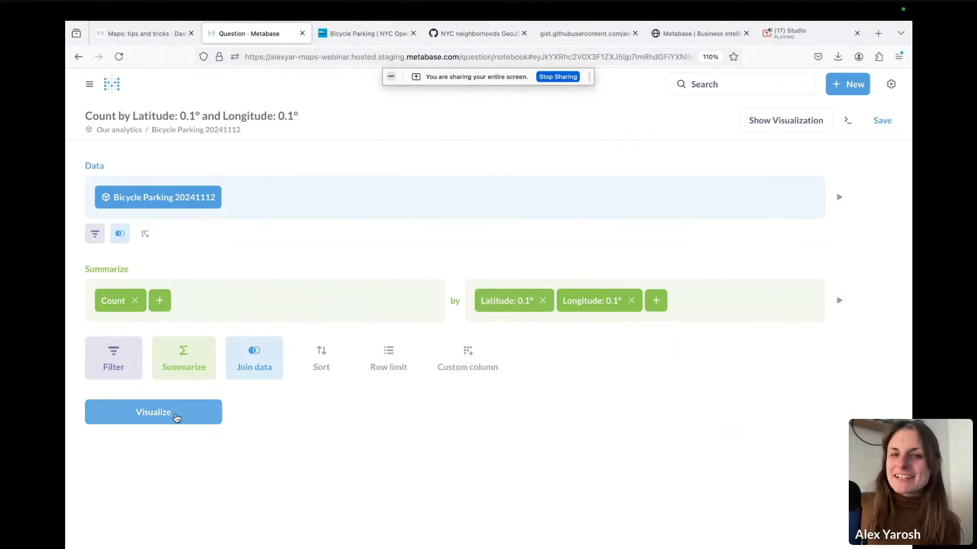
Zoom into the busiest map cell and its red band with progressively finer latitude and longitude bins
{"action": "left_click", "coordinate": [176, 418]}
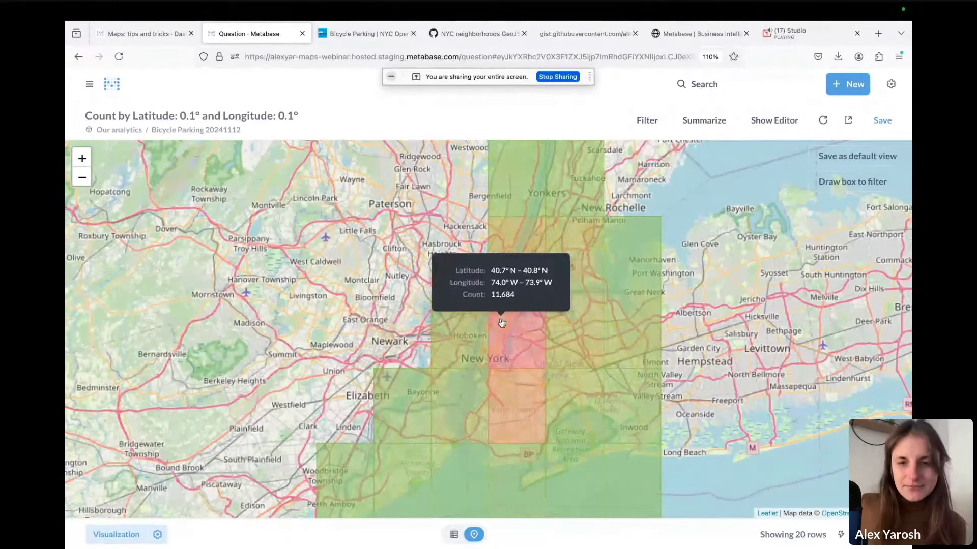
{"action": "left_click", "coordinate": [506, 321]}
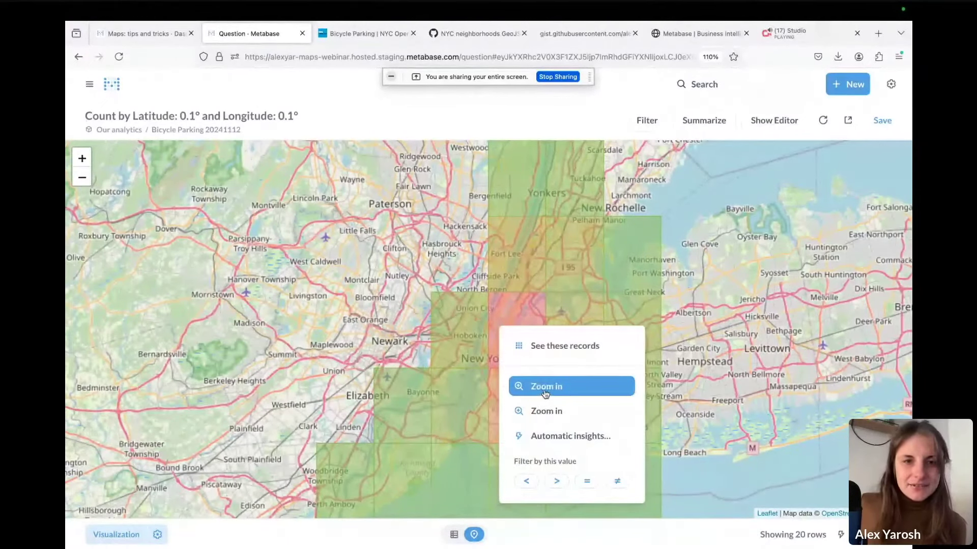
{"action": "left_click", "coordinate": [545, 388]}
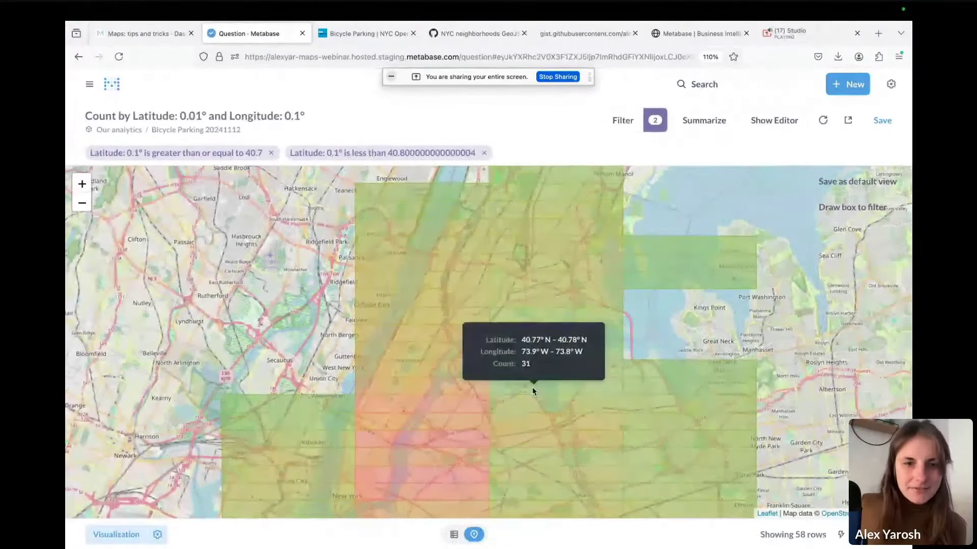
{"action": "left_click", "coordinate": [375, 425]}
{"action": "left_click", "coordinate": [435, 300]}
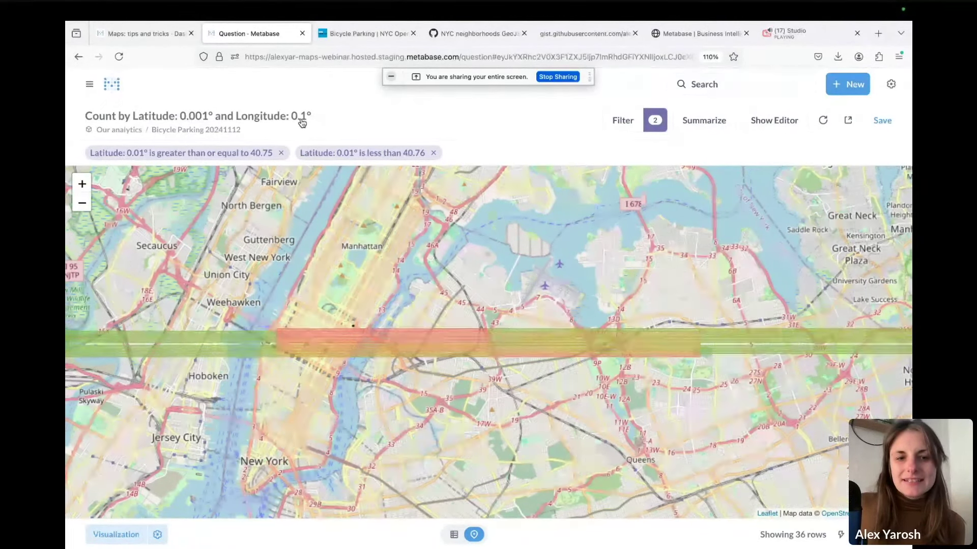
{"action": "left_click", "coordinate": [300, 345]}
{"action": "left_click", "coordinate": [325, 435]}
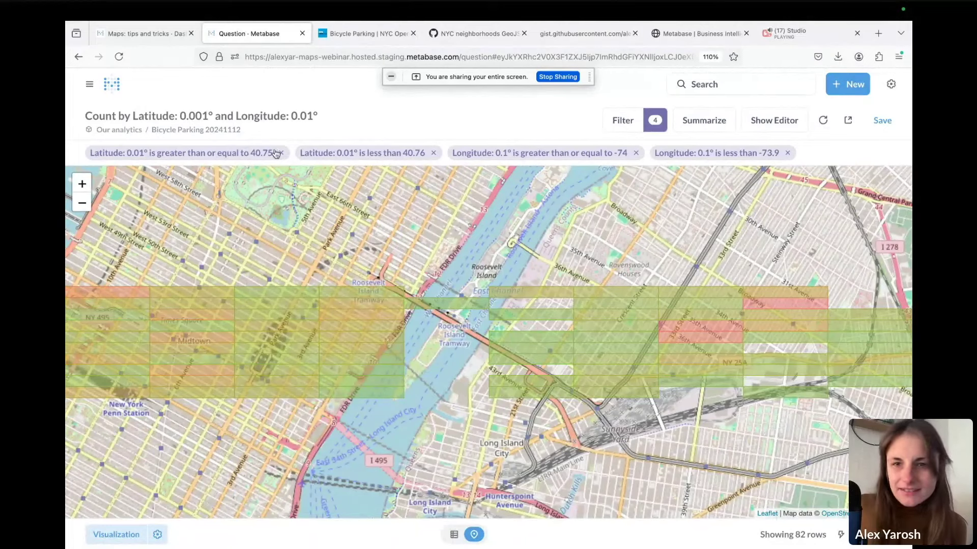
Drill down to 0.001° bins and remove the latitude and longitude upper-limit filters
{"action": "left_click", "coordinate": [545, 353]}
{"action": "left_click", "coordinate": [599, 452]}
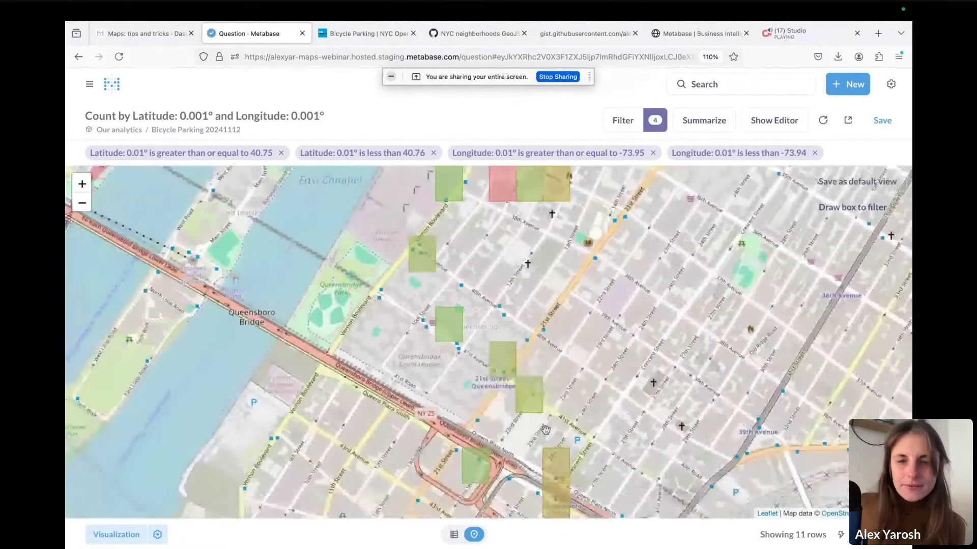
{"action": "left_click", "coordinate": [814, 153]}
{"action": "left_click", "coordinate": [432, 152]}
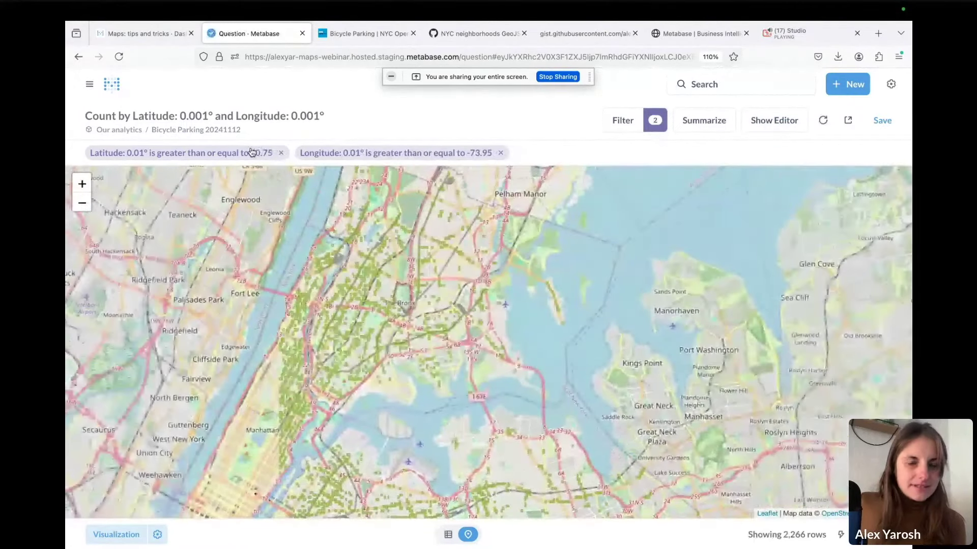
Change the lower-bound filters to latitude ≥ 39 and longitude ≥ -75
{"action": "left_click", "coordinate": [252, 153]}
{"action": "left_click_drag", "start_coordinate": [126, 220], "coordinate": [219, 206]}
{"action": "type", "text": "40"}
{"action": "left_click", "coordinate": [304, 261]}
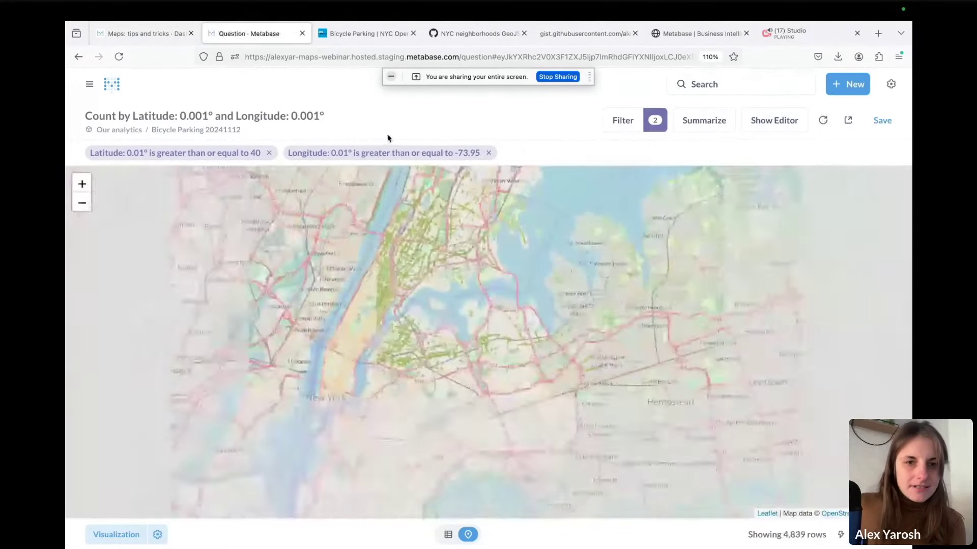
{"action": "left_click", "coordinate": [378, 154]}
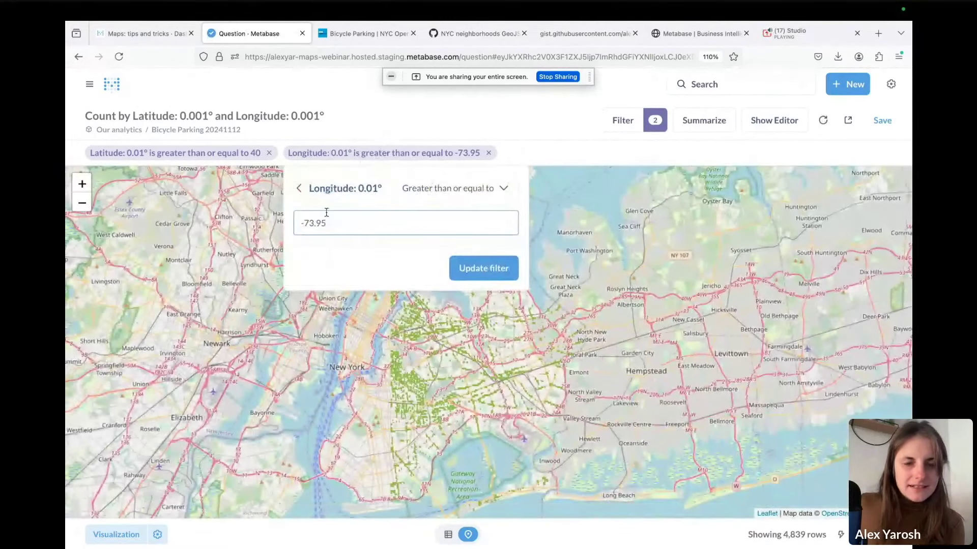
{"action": "type", "text": "75"}
{"action": "left_click", "coordinate": [475, 268]}
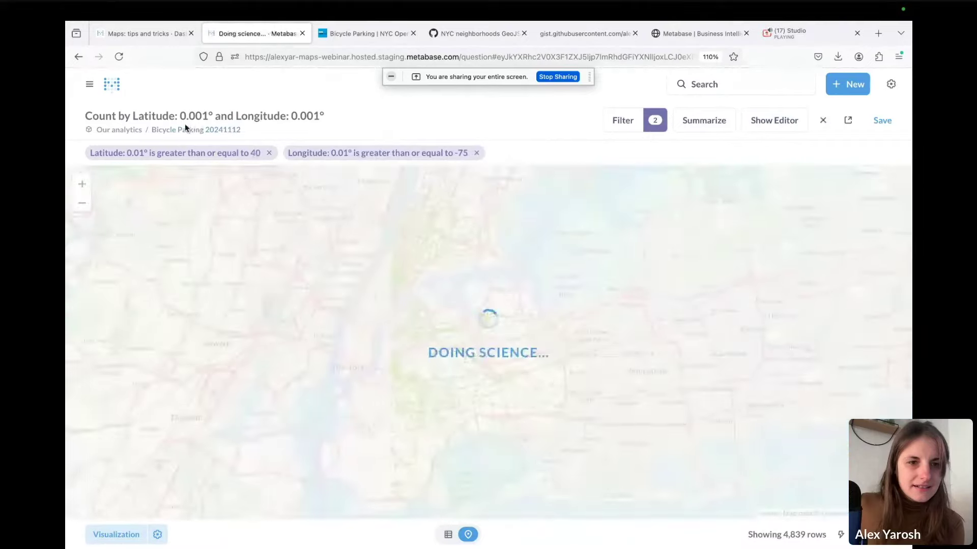
{"action": "left_click", "coordinate": [182, 153]}
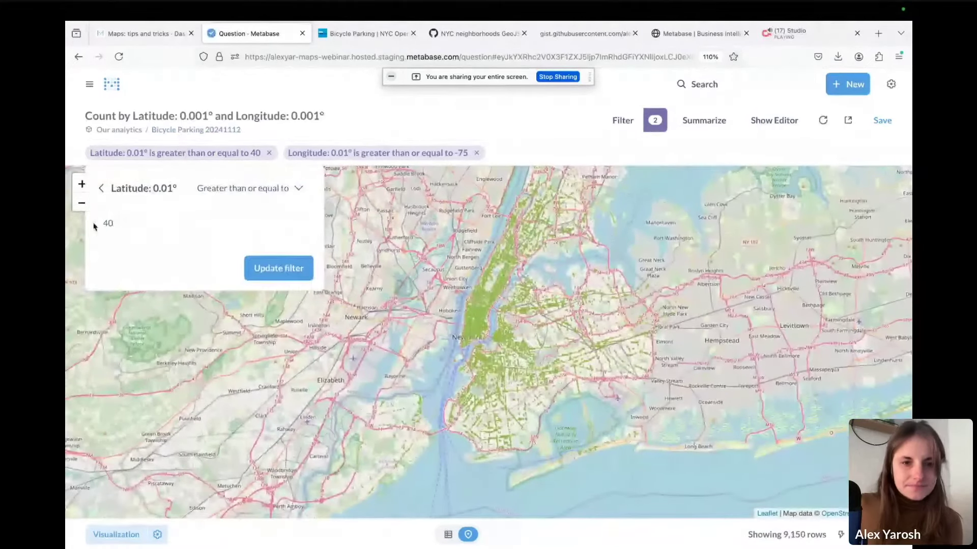
{"action": "double_click", "coordinate": [123, 219]}
{"action": "type", "text": "39"}
{"action": "left_click", "coordinate": [283, 267]}
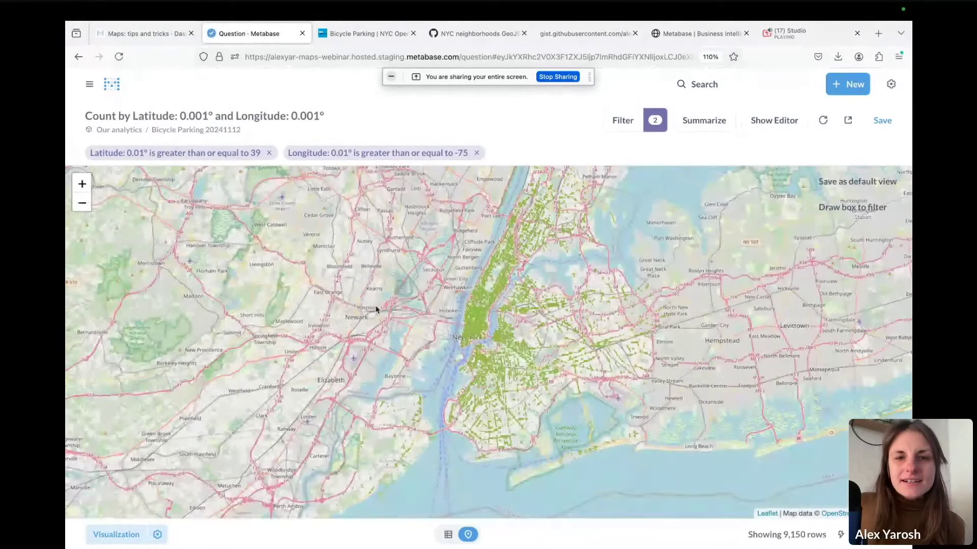
Recentre and zoom the 9,150-row map on Manhattan, then return to the query editor
{"action": "left_click_drag", "start_coordinate": [376, 308], "coordinate": [382, 350]}
{"action": "left_click", "coordinate": [81, 183]}
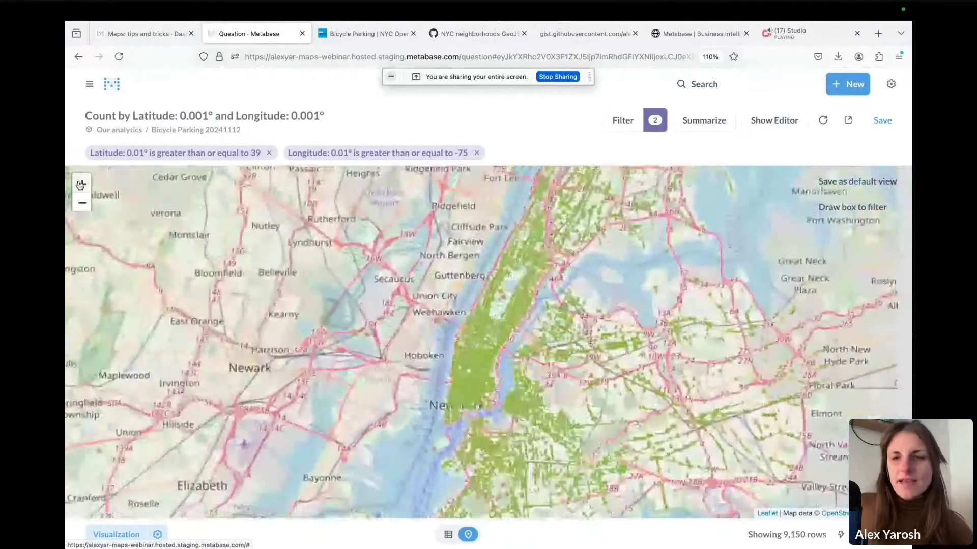
{"action": "left_click", "coordinate": [81, 184]}
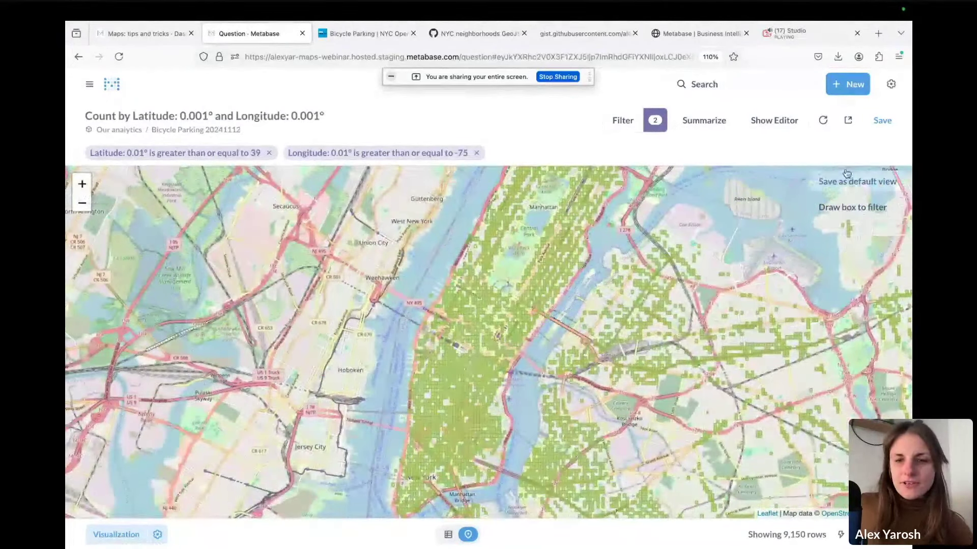
{"action": "left_click", "coordinate": [777, 149]}
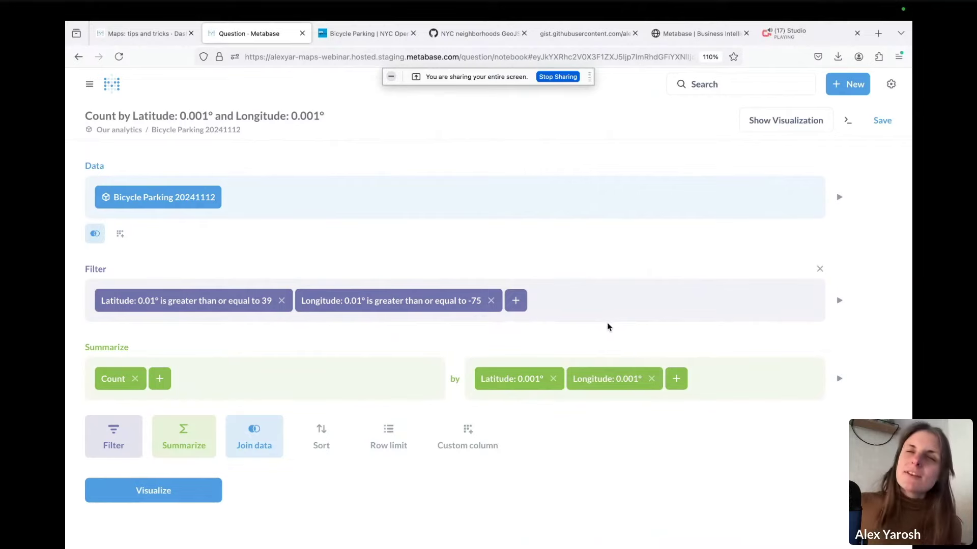
Rerun the query and zoom in on the 0.001° parking cells of lower Manhattan
{"action": "left_click", "coordinate": [191, 490]}
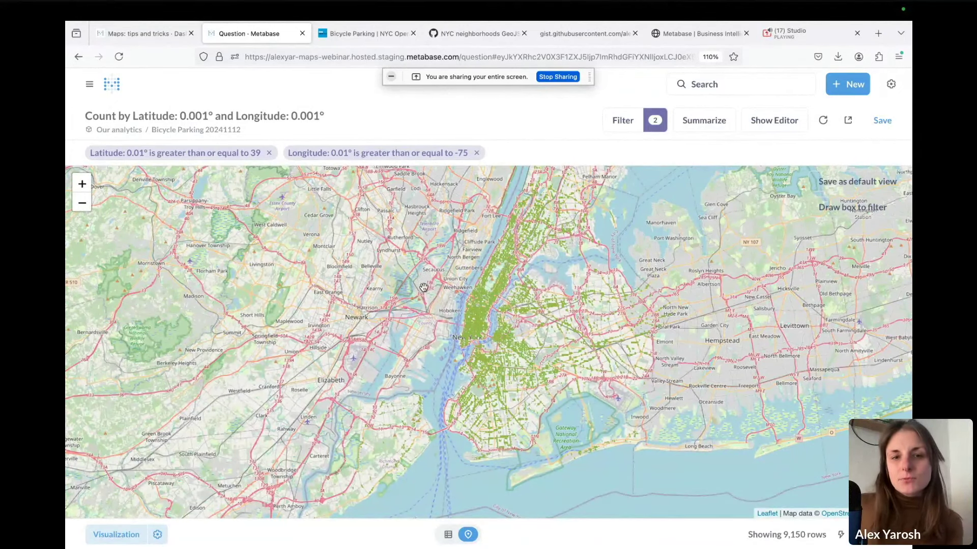
{"action": "left_click", "coordinate": [81, 183]}
{"action": "left_click", "coordinate": [82, 184]}
{"action": "left_click", "coordinate": [82, 183]}
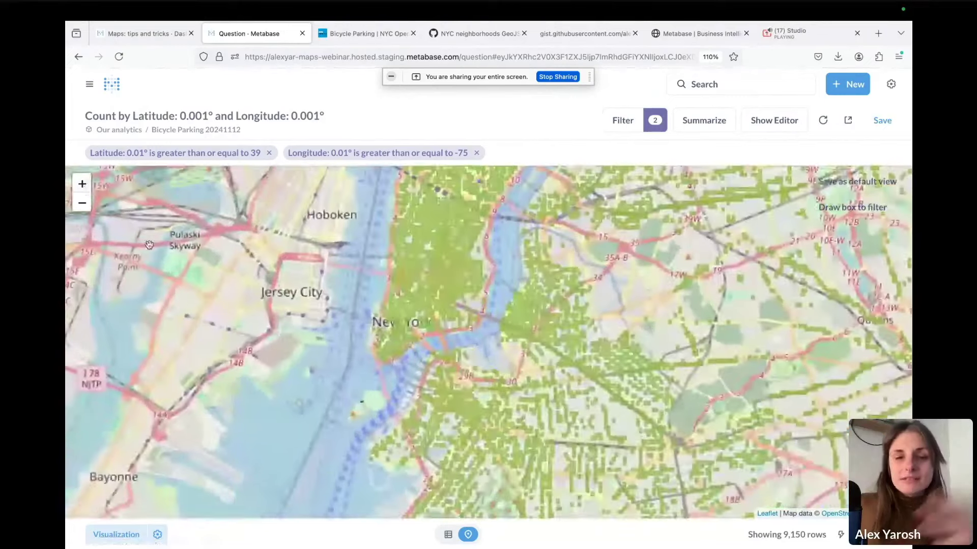
{"action": "scroll", "coordinate": [263, 323], "scroll_direction": "down", "scroll_amount": 2}
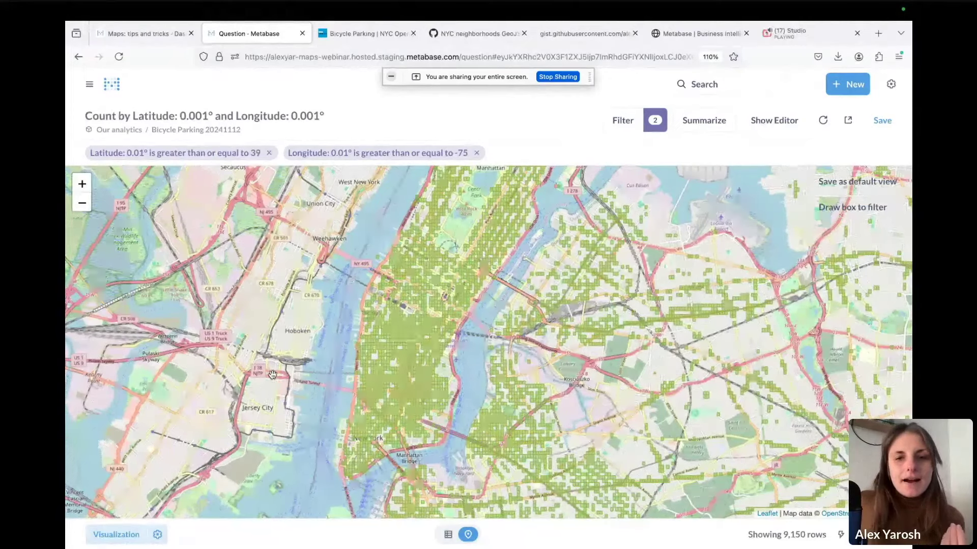
{"action": "left_click_drag", "start_coordinate": [284, 332], "coordinate": [265, 262]}
{"action": "left_click_drag", "start_coordinate": [273, 387], "coordinate": [276, 364]}
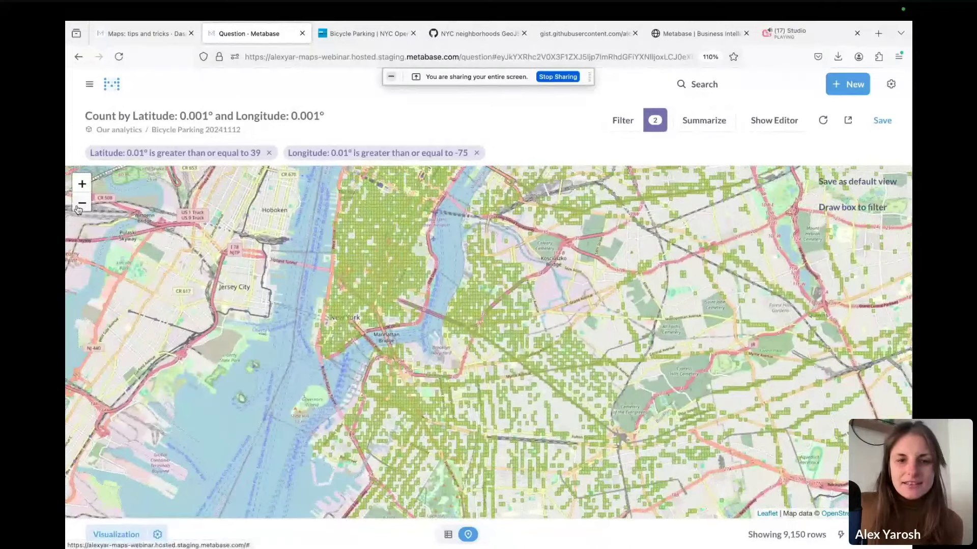
Pan the map across Manhattan, Brooklyn and Queens to compare rack density
{"action": "left_click", "coordinate": [82, 202]}
{"action": "left_click", "coordinate": [82, 202]}
{"action": "left_click_drag", "start_coordinate": [163, 249], "coordinate": [117, 273]}
{"action": "left_click", "coordinate": [82, 183]}
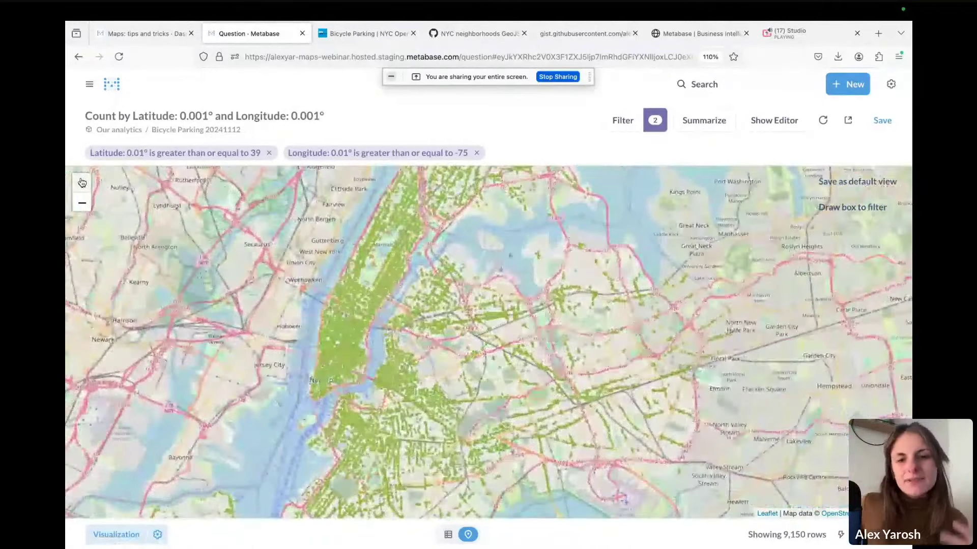
{"action": "left_click_drag", "start_coordinate": [661, 375], "coordinate": [696, 361]}
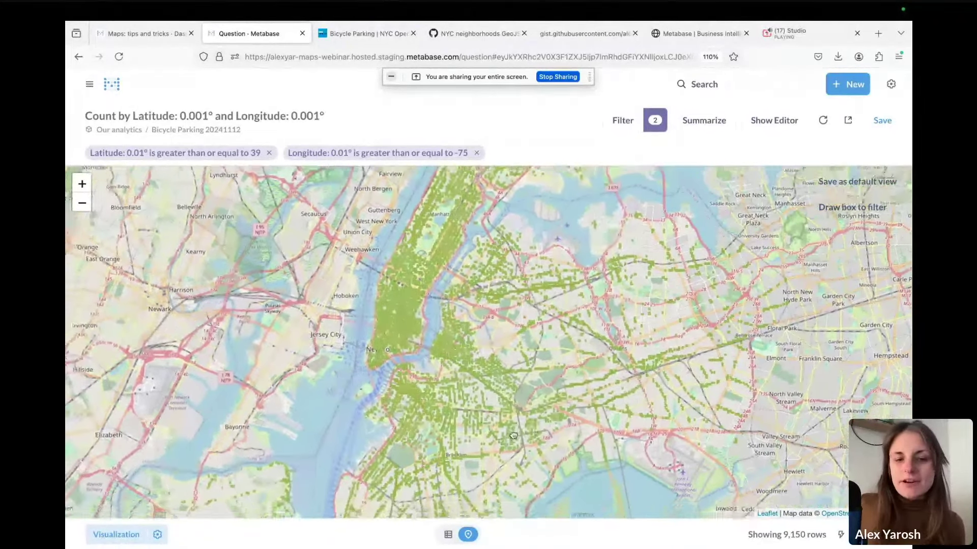
{"action": "left_click_drag", "start_coordinate": [486, 456], "coordinate": [509, 438]}
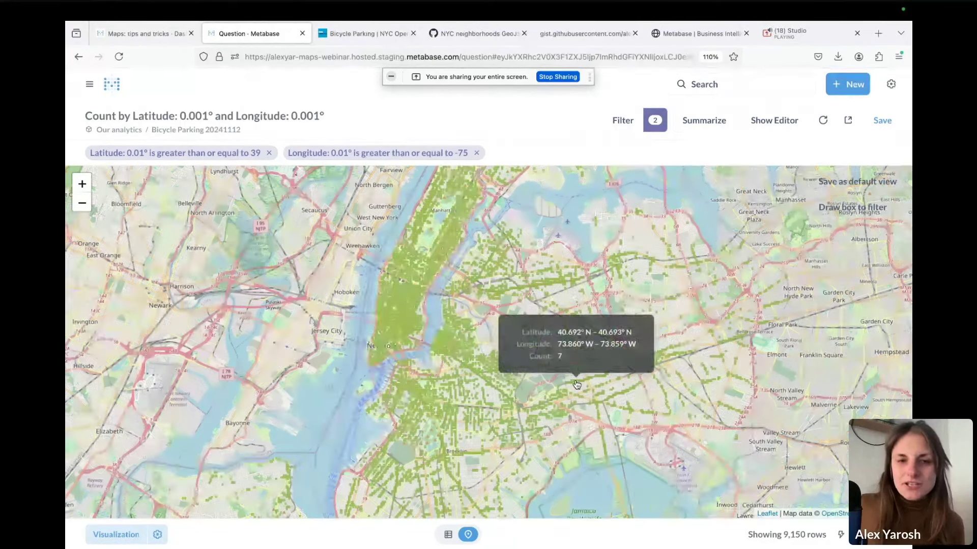
{"action": "left_click_drag", "start_coordinate": [585, 333], "coordinate": [636, 340]}
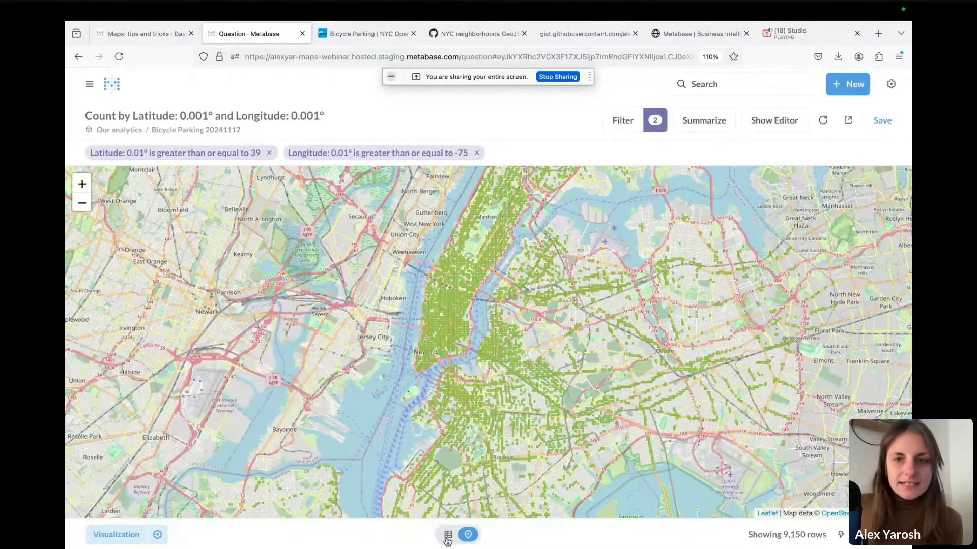
{"action": "key", "text": "super+e"}
Preview the Bicycle Parking 20241112 raw rows, scrolling across to the borough code and BoroName columns
{"action": "left_click", "coordinate": [838, 199]}
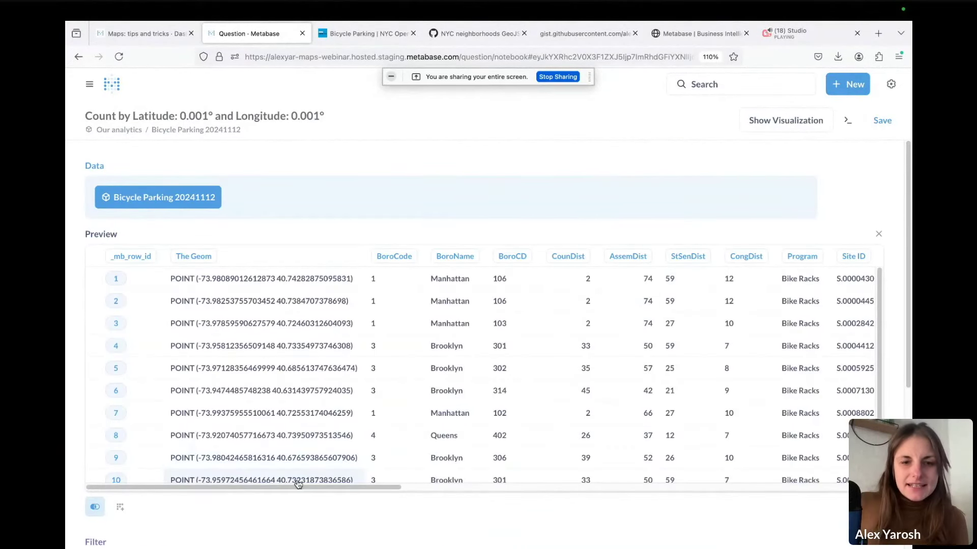
{"action": "left_click_drag", "start_coordinate": [278, 490], "coordinate": [727, 496]}
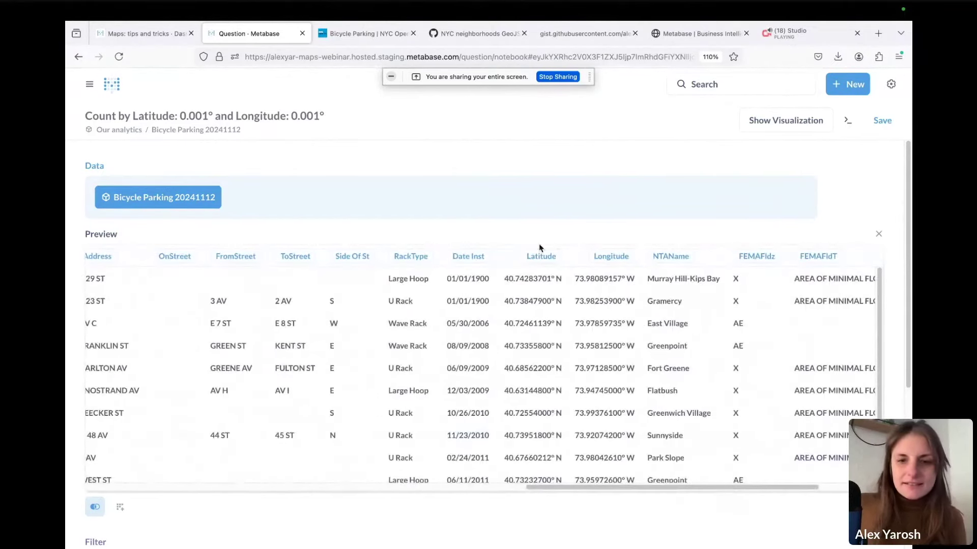
{"action": "left_click_drag", "start_coordinate": [656, 487], "coordinate": [350, 478]}
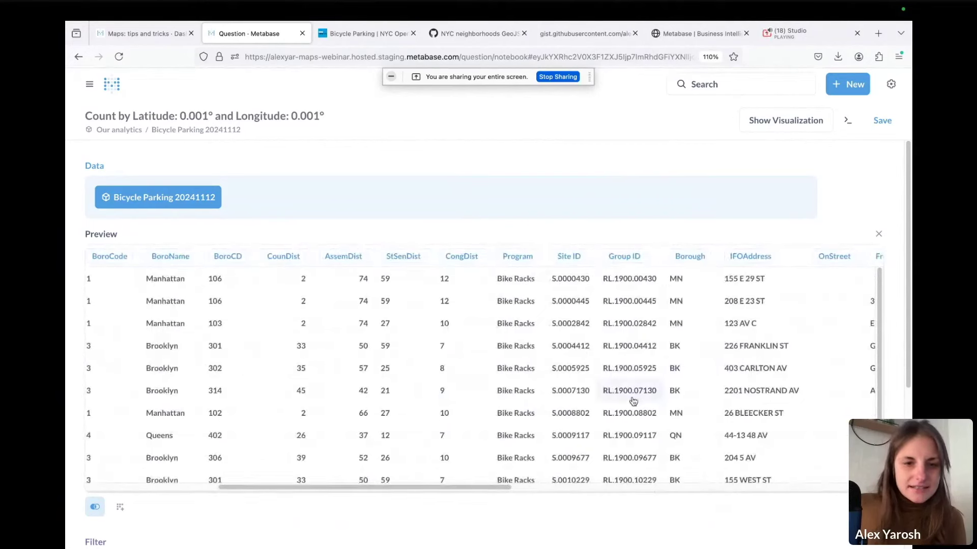
{"action": "scroll", "coordinate": [401, 483], "scroll_direction": "down", "scroll_amount": 1}
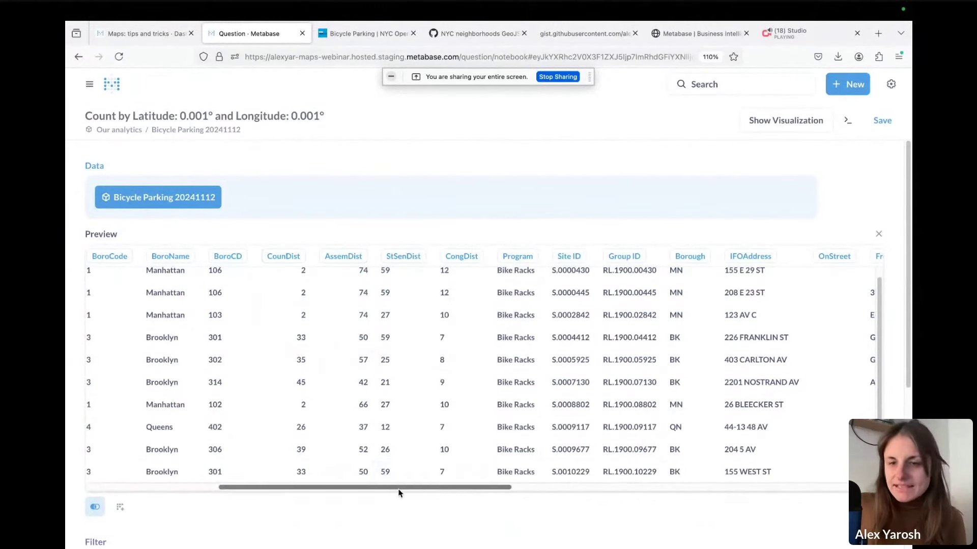
{"action": "left_click_drag", "start_coordinate": [399, 488], "coordinate": [654, 496]}
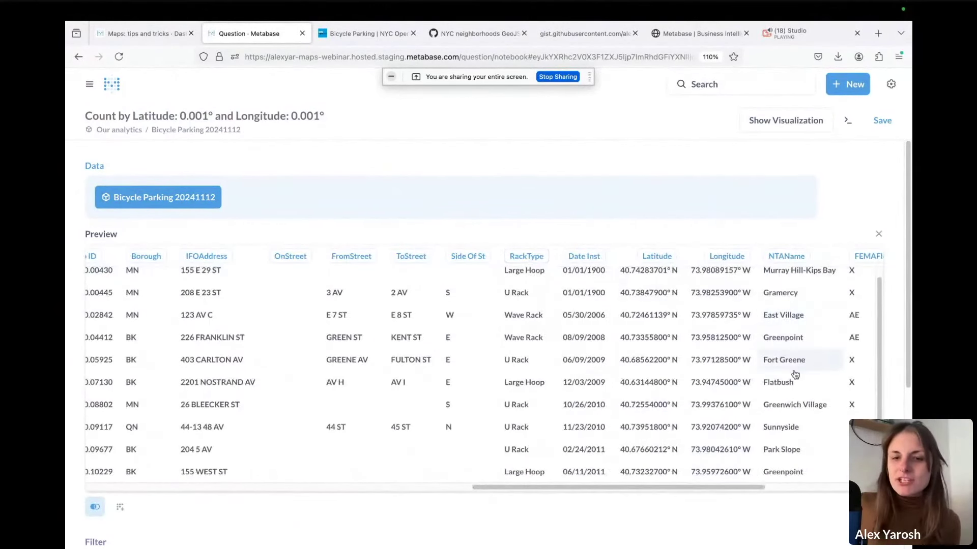
{"action": "left_click_drag", "start_coordinate": [682, 486], "coordinate": [323, 488]}
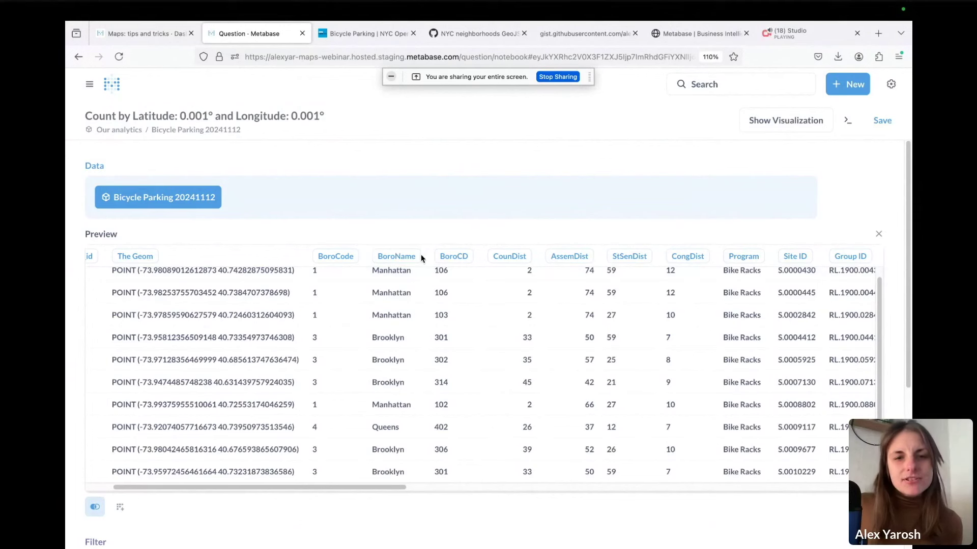
{"action": "mouse_move", "coordinate": [417, 263]}
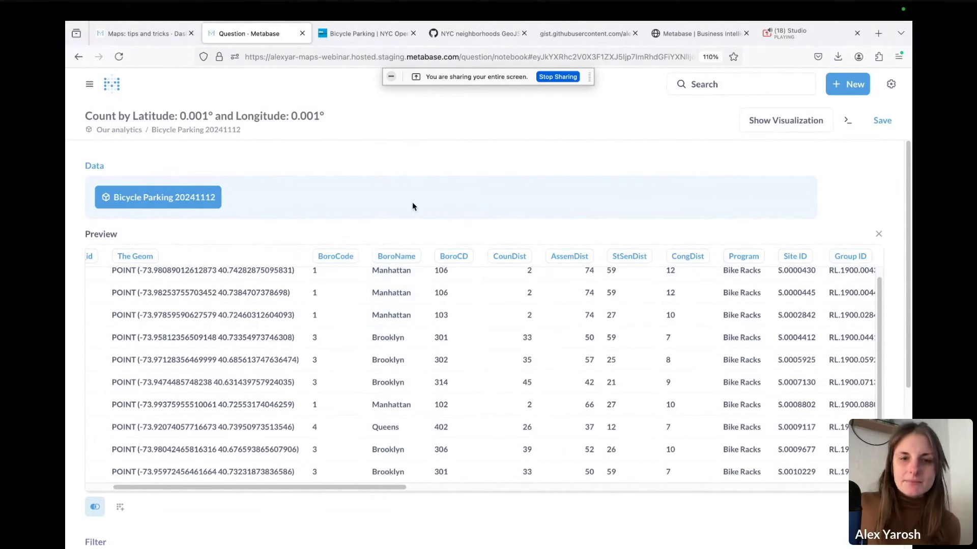
{"action": "scroll", "coordinate": [411, 206], "scroll_direction": "down", "scroll_amount": 1}
{"action": "scroll", "coordinate": [329, 349], "scroll_direction": "down", "scroll_amount": 5}
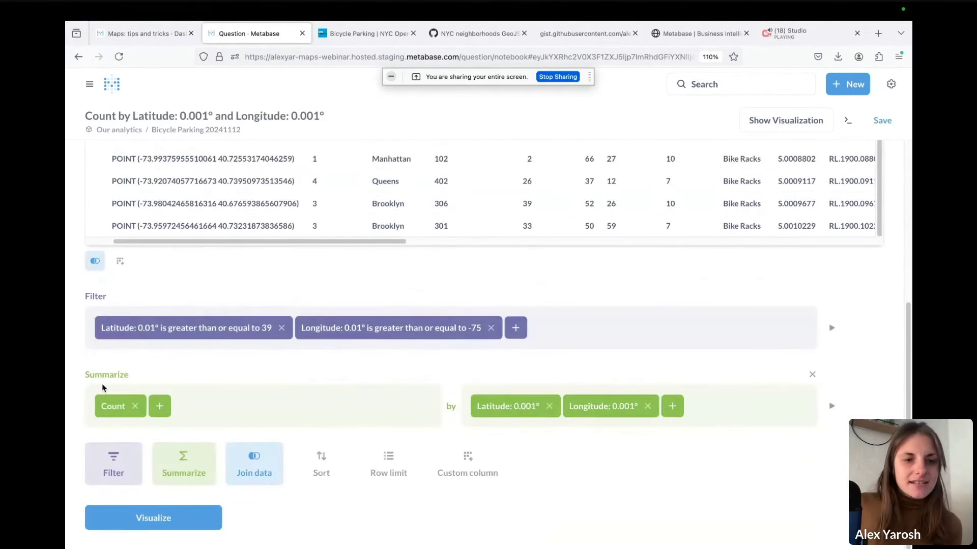
Remove the latitude/longitude filters and Latitude grouping, and count rows by BoroCode
{"action": "left_click", "coordinate": [812, 296]}
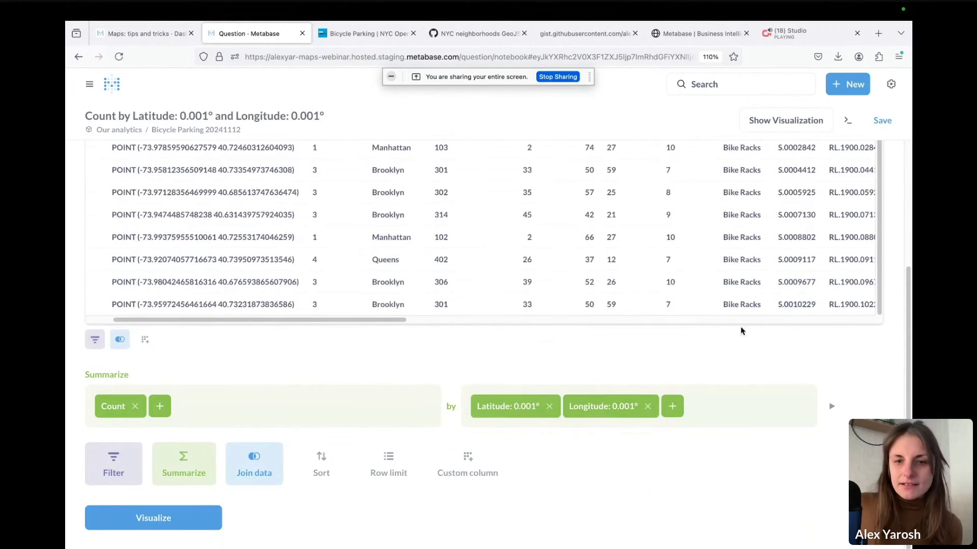
{"action": "left_click", "coordinate": [548, 406]}
{"action": "left_click", "coordinate": [525, 417]}
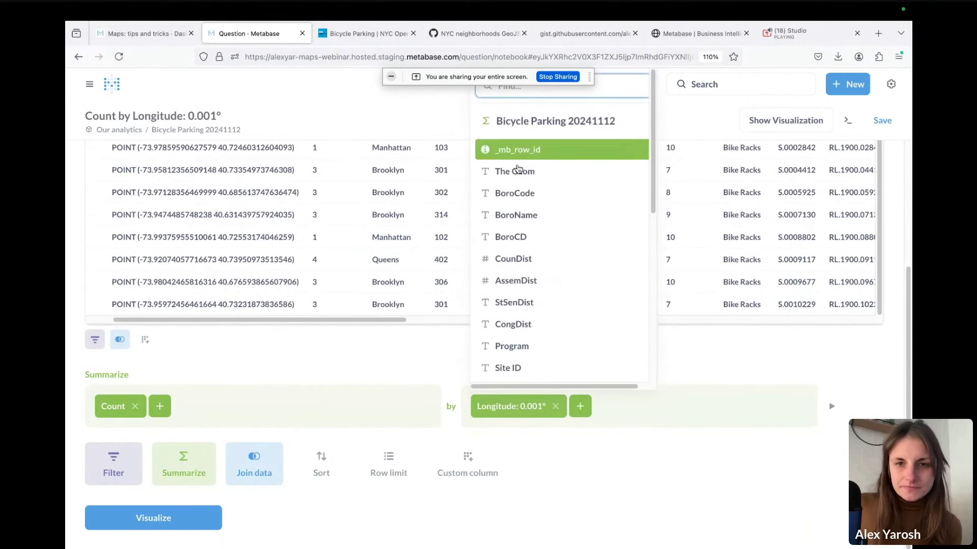
{"action": "left_click", "coordinate": [514, 193]}
{"action": "left_click", "coordinate": [203, 526]}
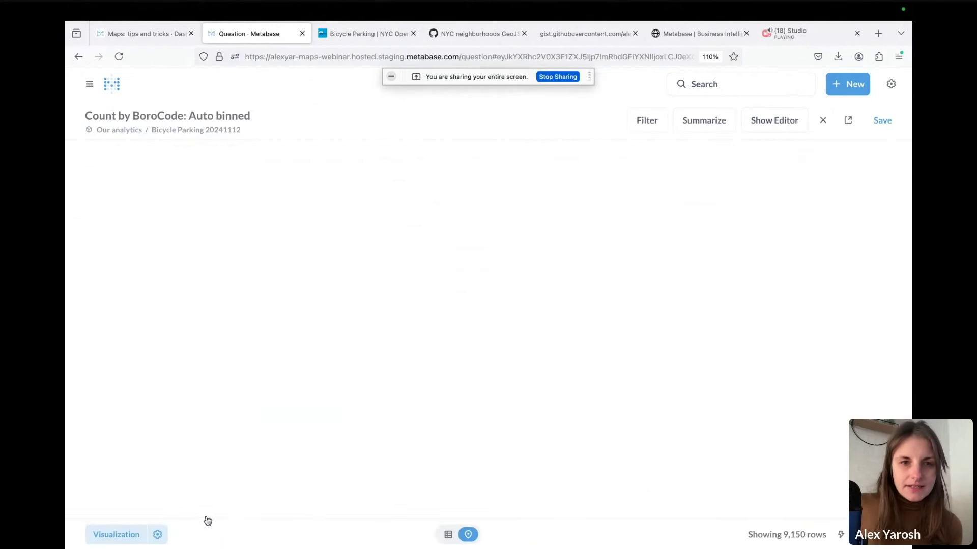
Regroup the count by BoroName and show the five borough totals as bars
{"action": "left_click", "coordinate": [787, 122]}
{"action": "left_click", "coordinate": [545, 303]}
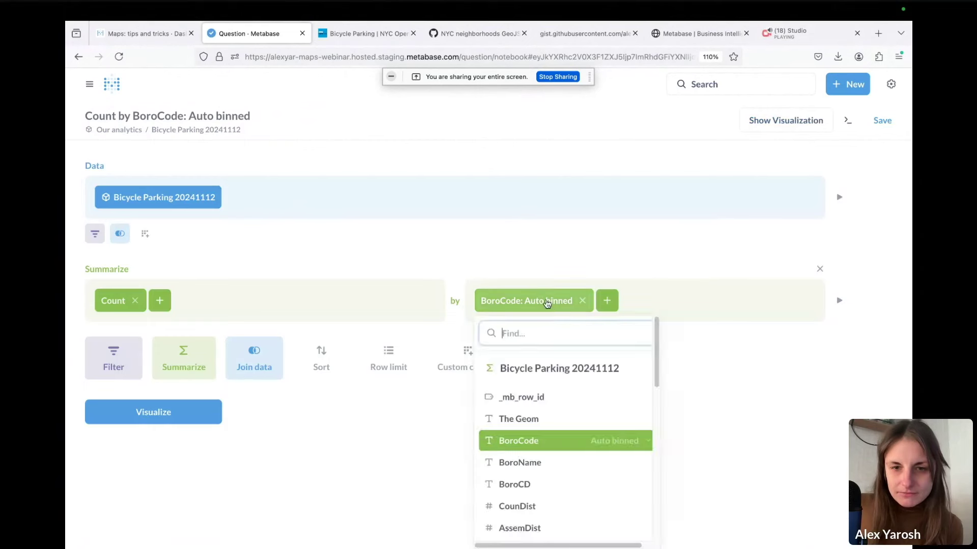
{"action": "left_click", "coordinate": [529, 460]}
{"action": "left_click", "coordinate": [175, 409]}
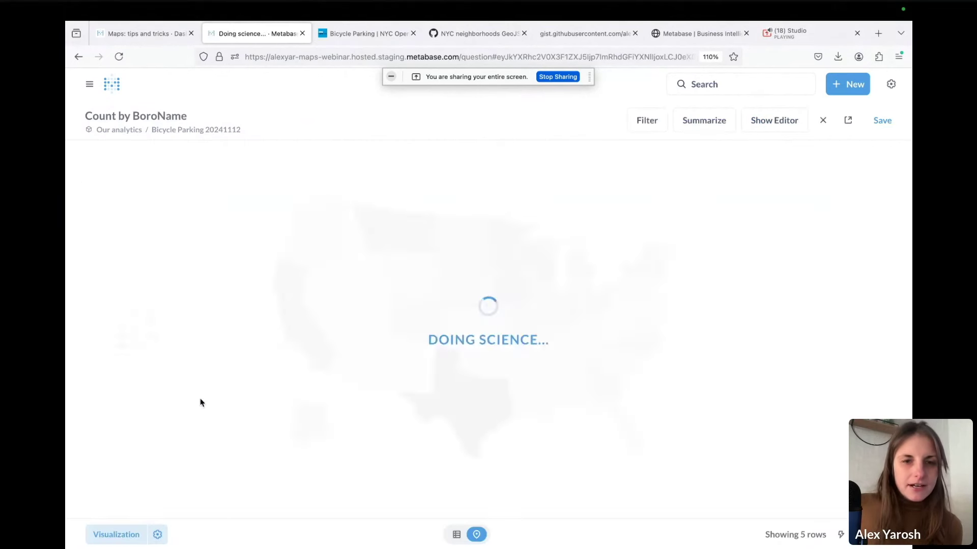
{"action": "left_click", "coordinate": [116, 534]}
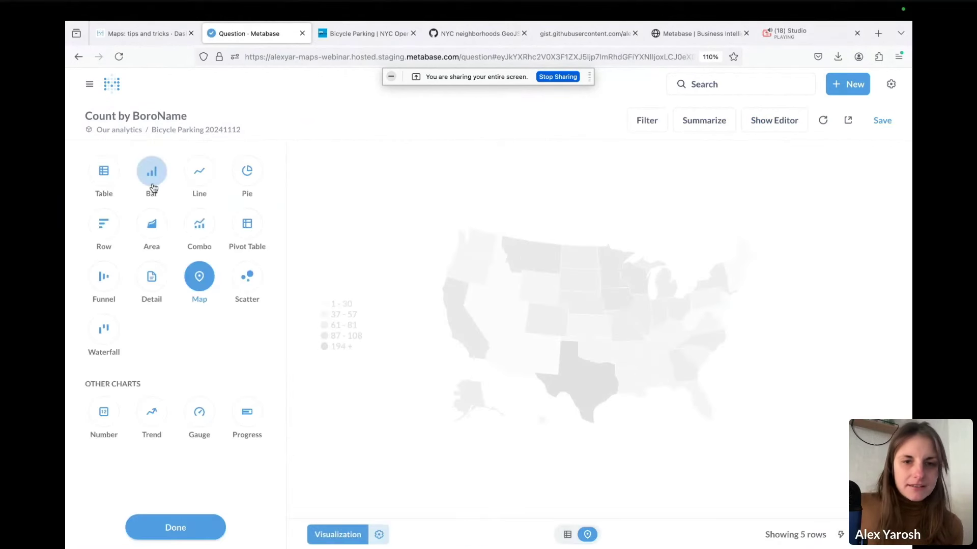
{"action": "left_click", "coordinate": [151, 171]}
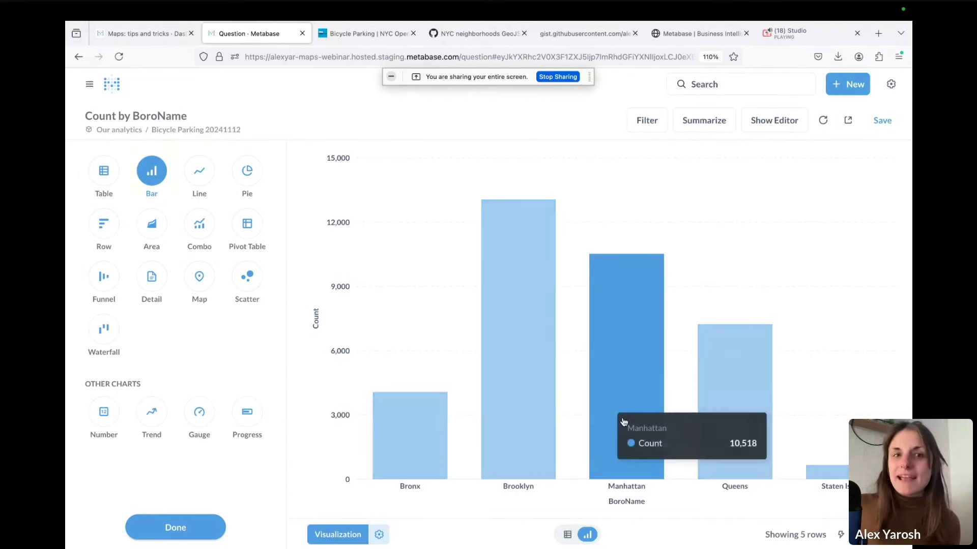
Search NYC OpenData for 'borough' and open the Borough Boundaries dataset
{"action": "left_click", "coordinate": [372, 38]}
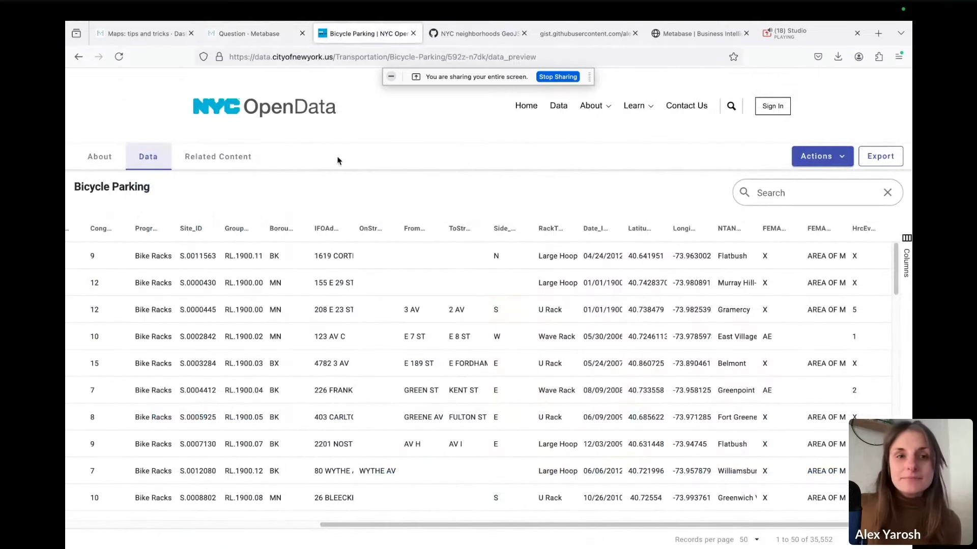
{"action": "left_click", "coordinate": [293, 106]}
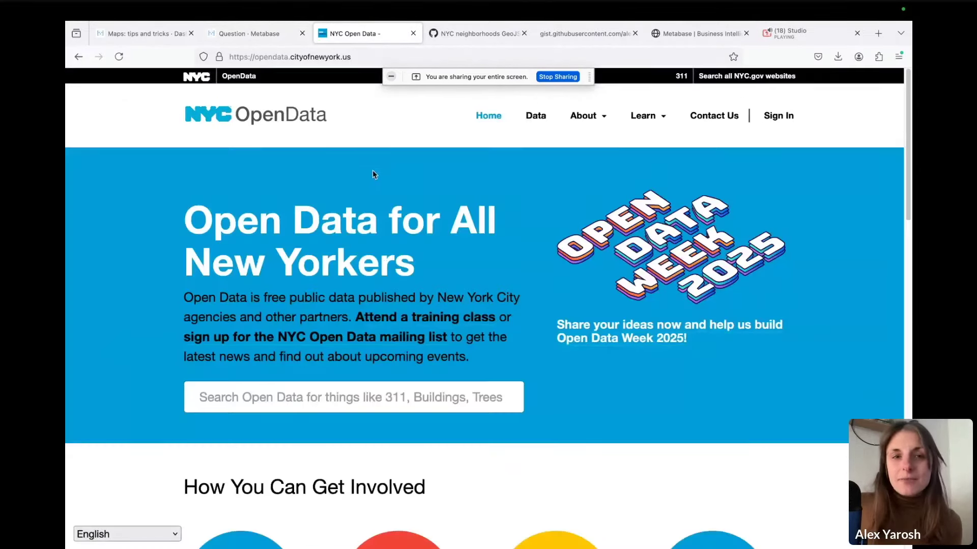
{"action": "left_click", "coordinate": [374, 406]}
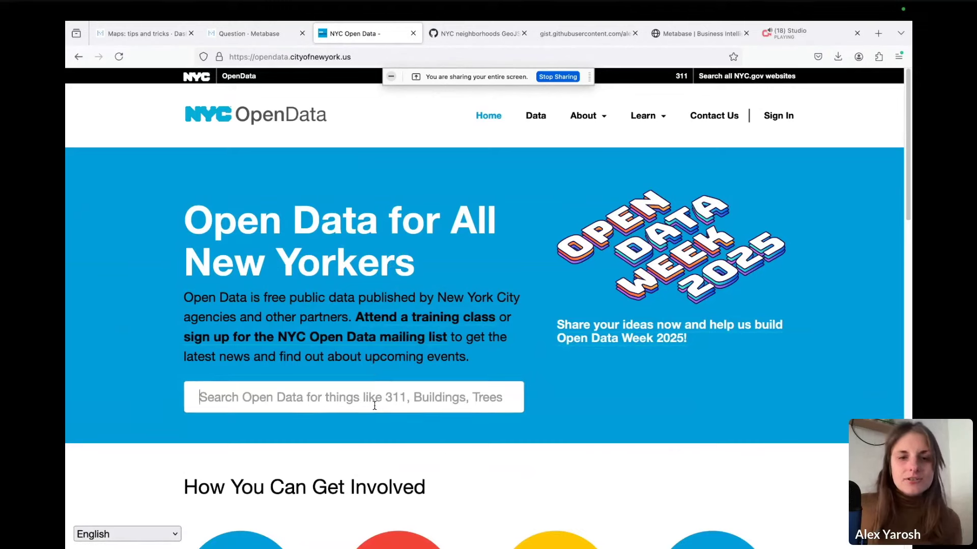
{"action": "type", "text": "bo"}
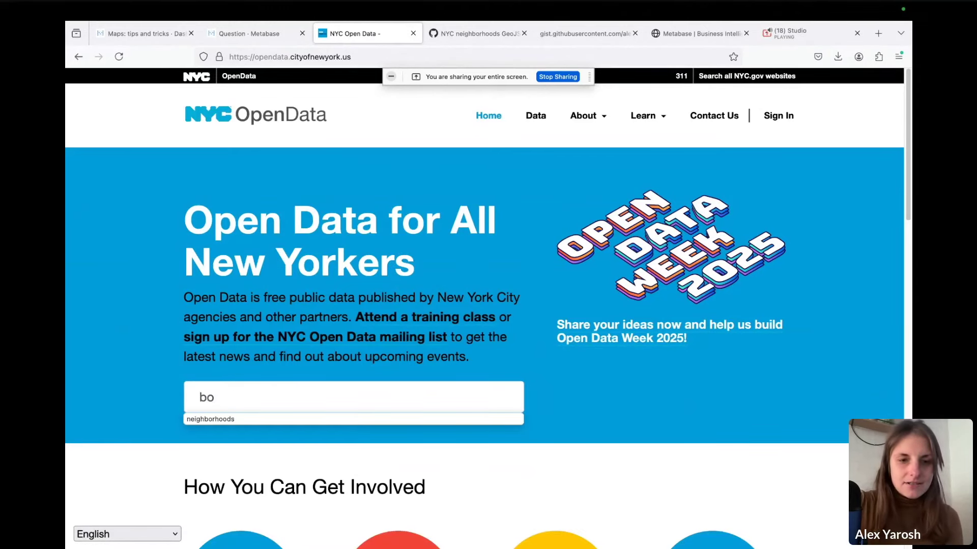
{"action": "type", "text": "rough m"}
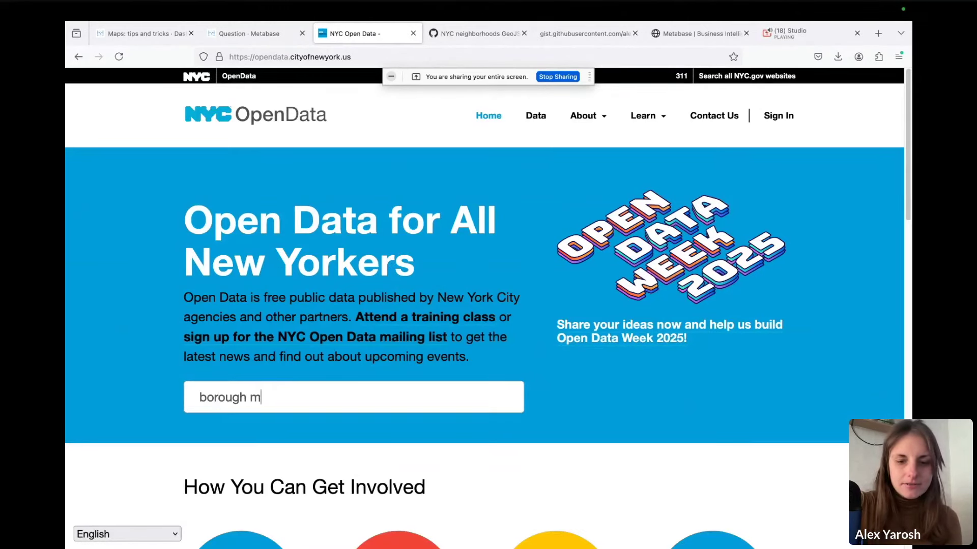
{"action": "key", "text": "BackSpace"}
{"action": "key", "text": "Return"}
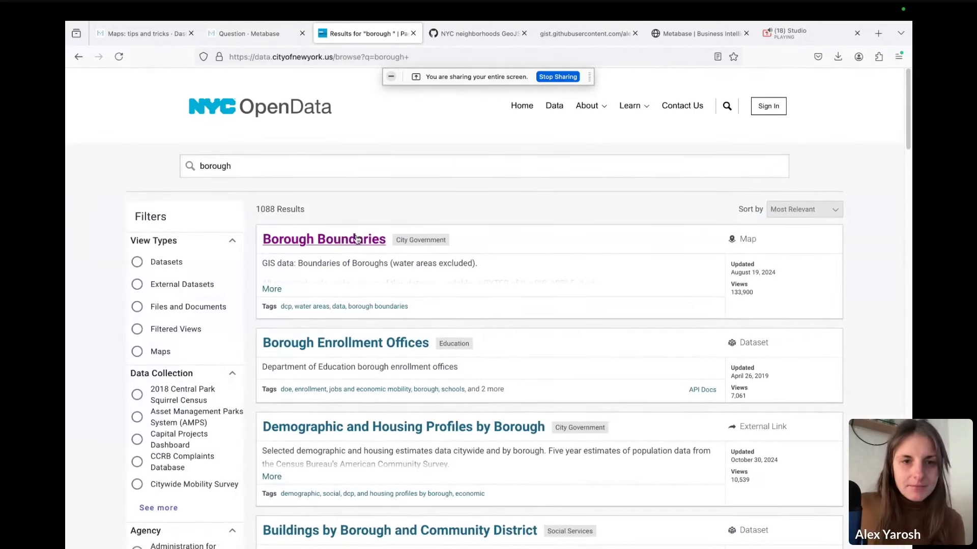
{"action": "left_click", "coordinate": [352, 248]}
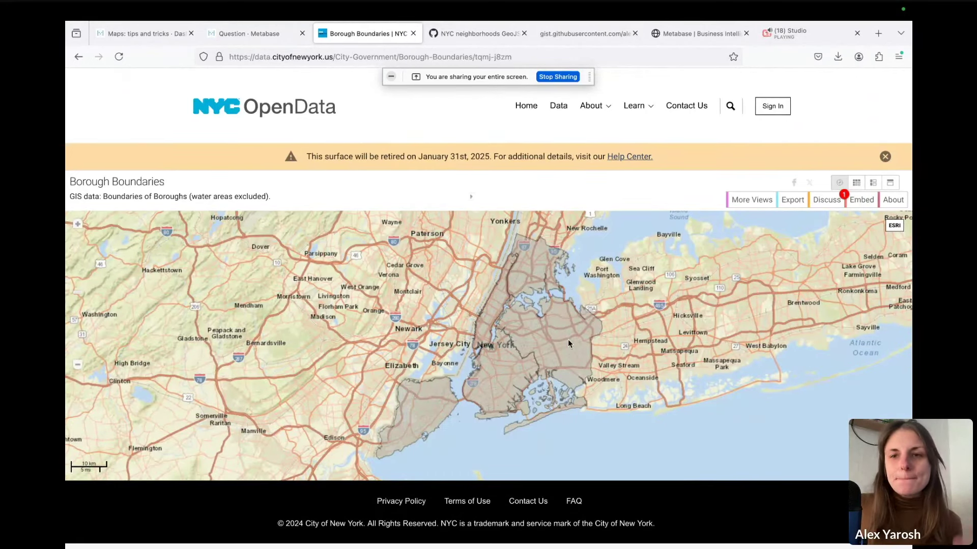
Copy the Borough Boundaries GeoJSON download link from Export and return to Metabase
{"action": "left_click", "coordinate": [792, 200]}
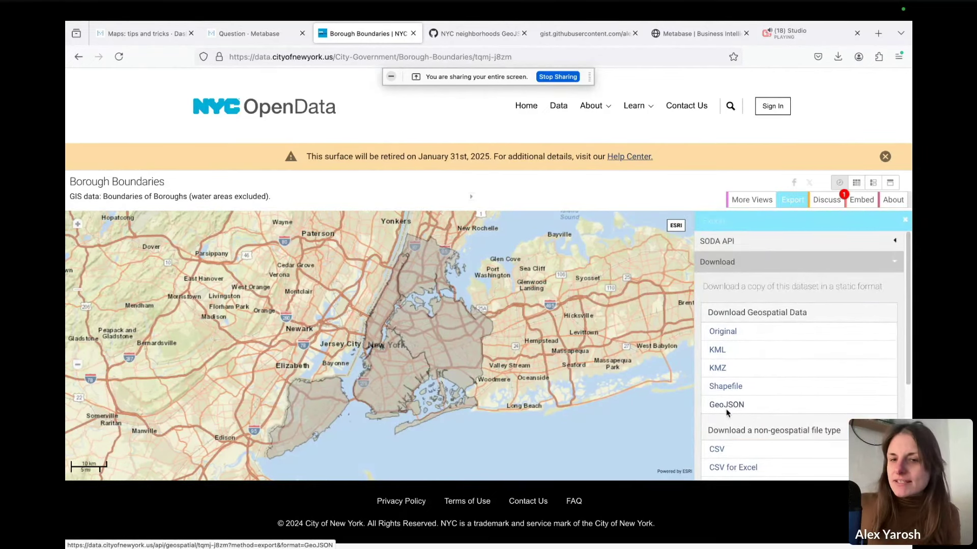
{"action": "scroll", "coordinate": [736, 370], "scroll_direction": "down", "scroll_amount": 3}
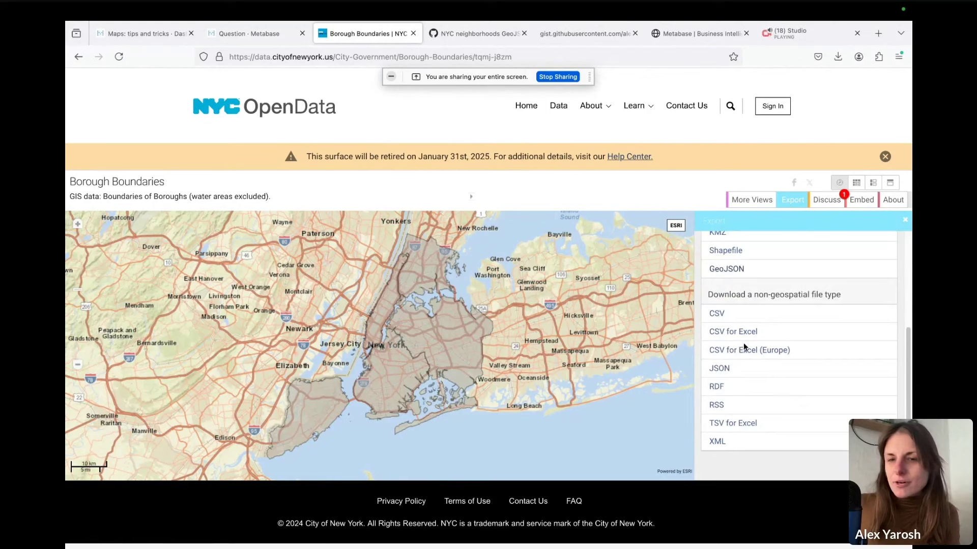
{"action": "scroll", "coordinate": [738, 359], "scroll_direction": "up", "scroll_amount": 3}
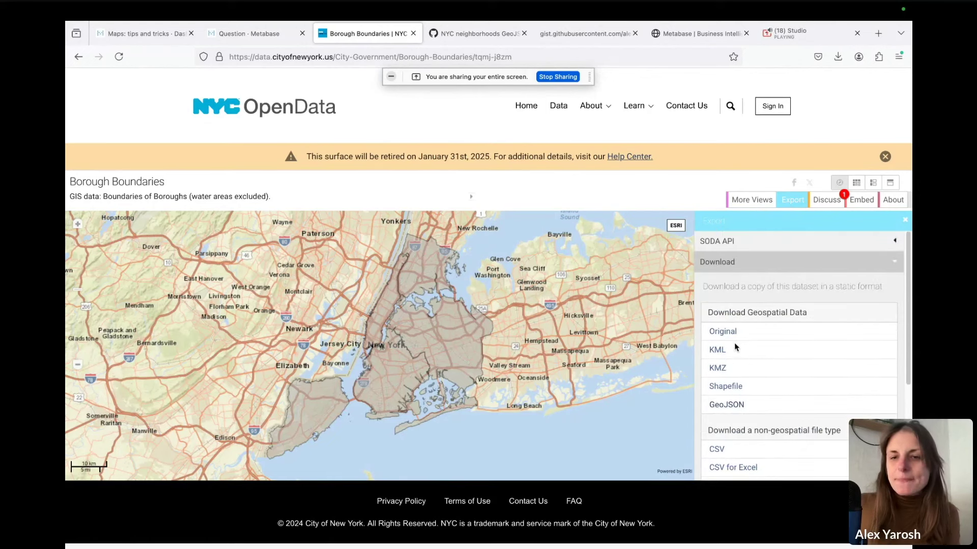
{"action": "right_click", "coordinate": [722, 405]}
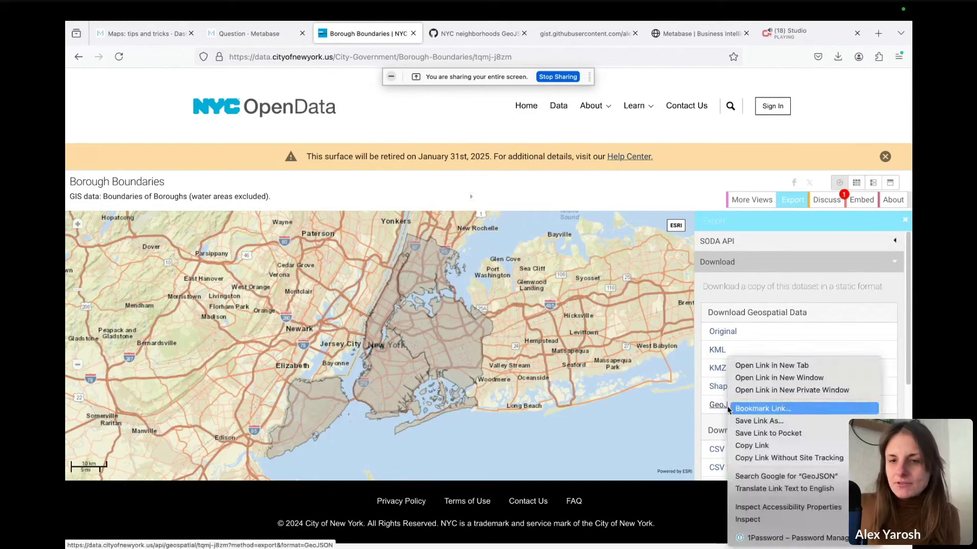
{"action": "left_click", "coordinate": [758, 445]}
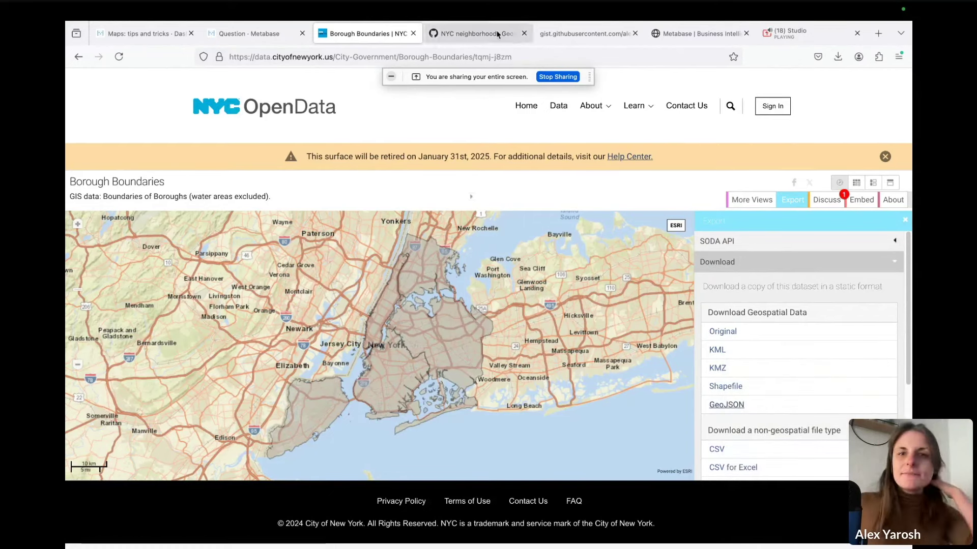
{"action": "left_click", "coordinate": [261, 35]}
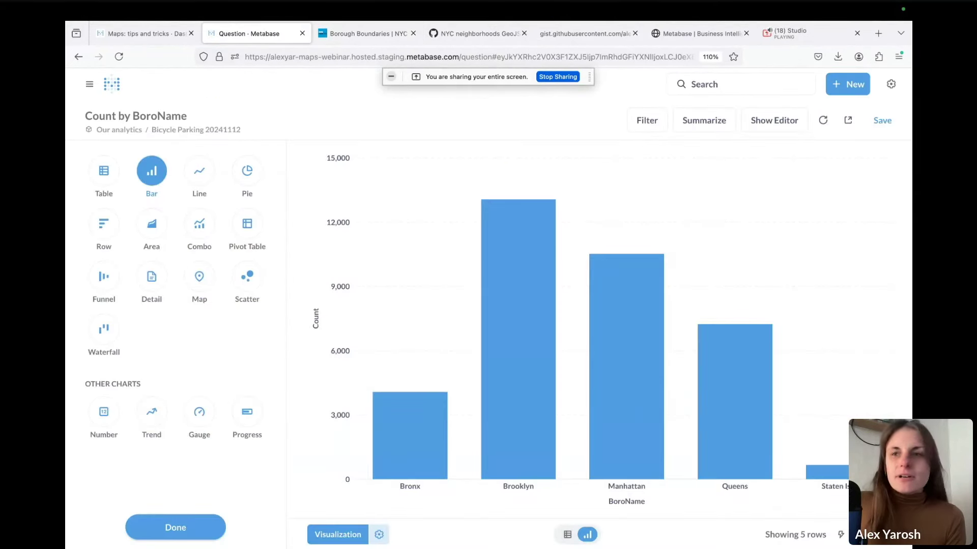
Discard the unsaved bar chart changes and go to Metabase Admin's Maps settings
{"action": "left_click", "coordinate": [890, 83]}
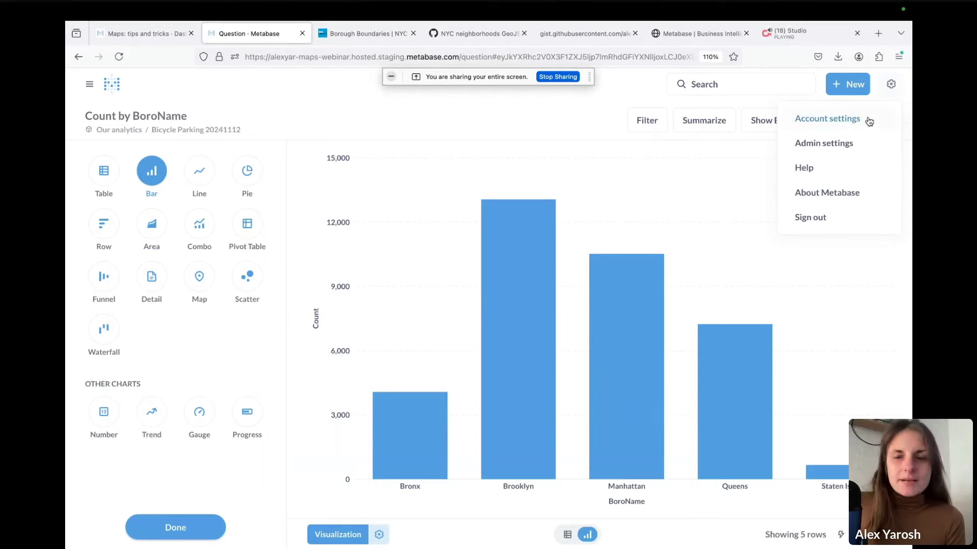
{"action": "left_click", "coordinate": [823, 144]}
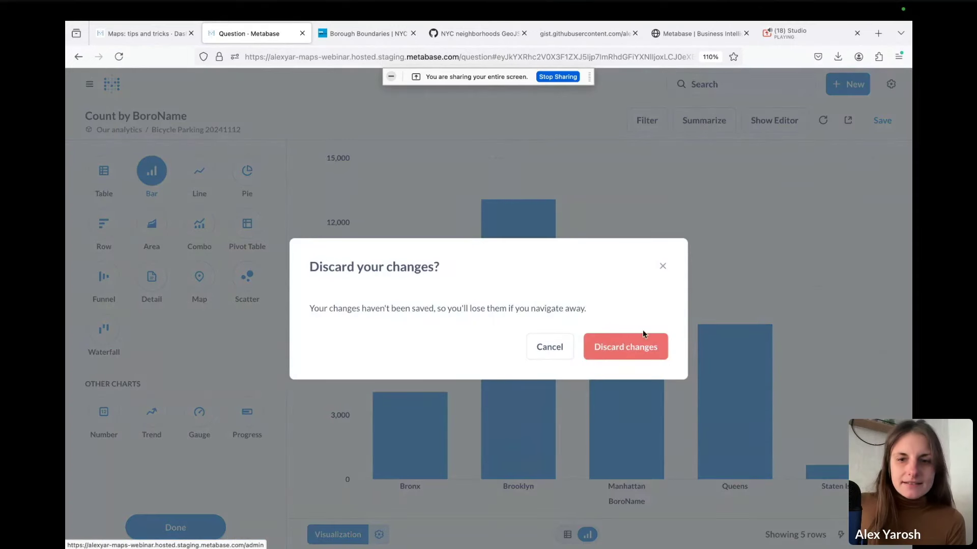
{"action": "left_click", "coordinate": [637, 350]}
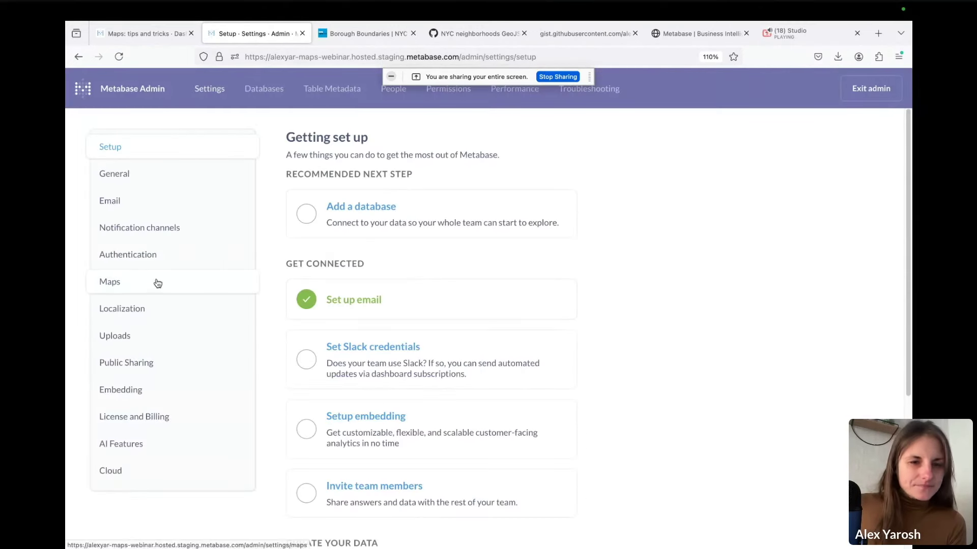
{"action": "left_click", "coordinate": [158, 283]}
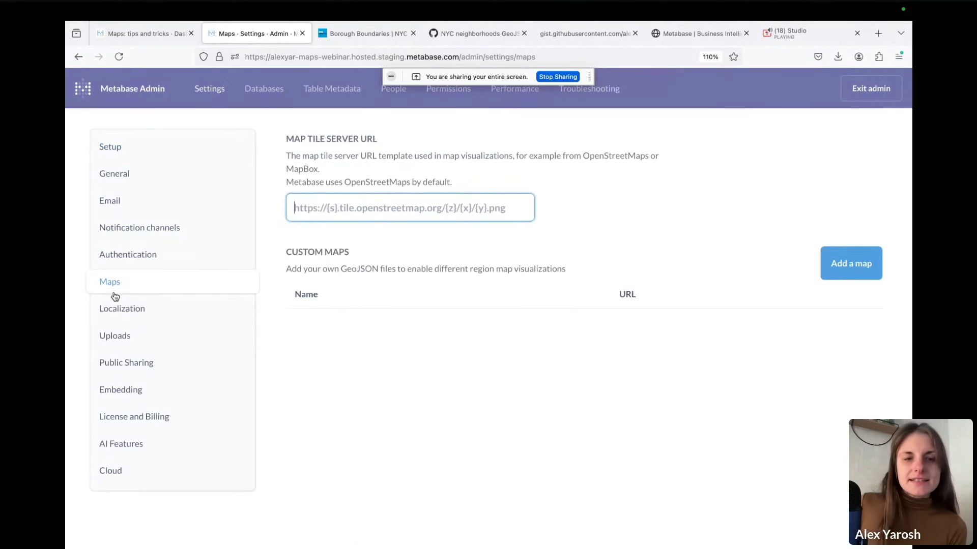
{"action": "triple_click", "coordinate": [278, 256]}
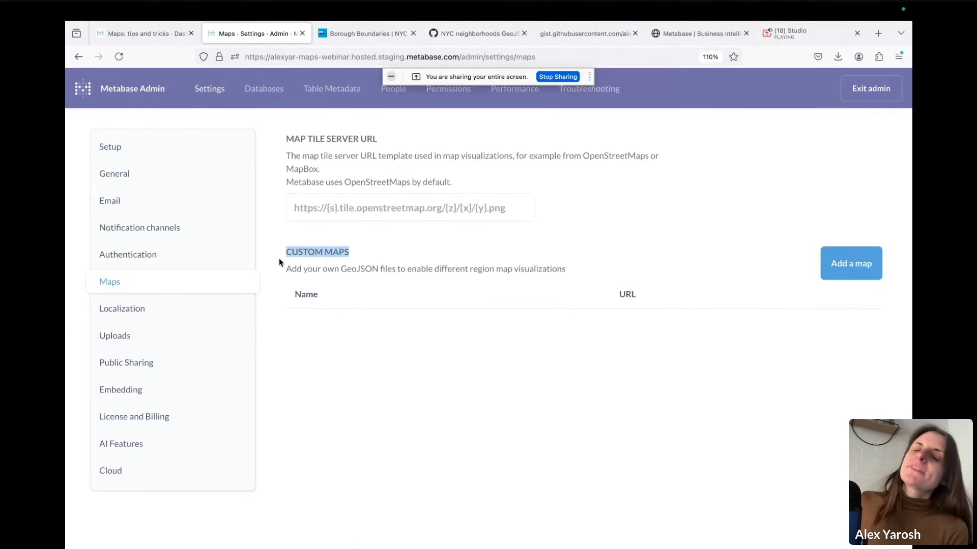
Start a new custom map and load the copied Borough Boundaries GeoJSON URL
{"action": "left_click", "coordinate": [852, 265]}
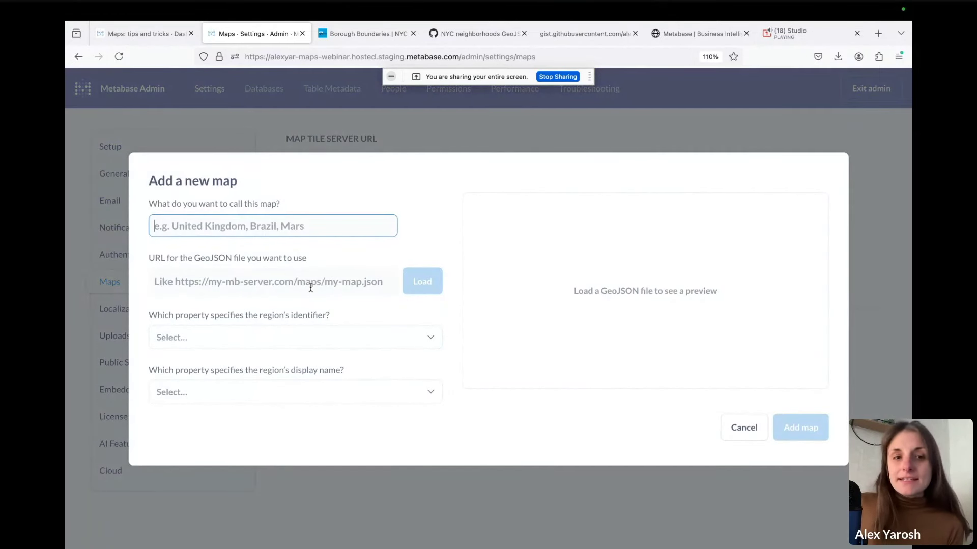
{"action": "left_click", "coordinate": [311, 283]}
{"action": "key", "text": "super+v"}
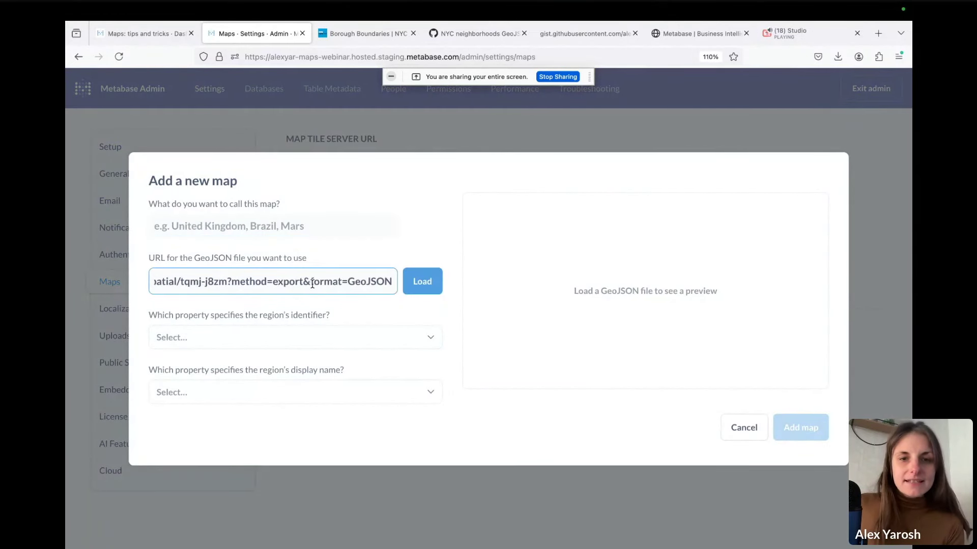
{"action": "left_click", "coordinate": [426, 285]}
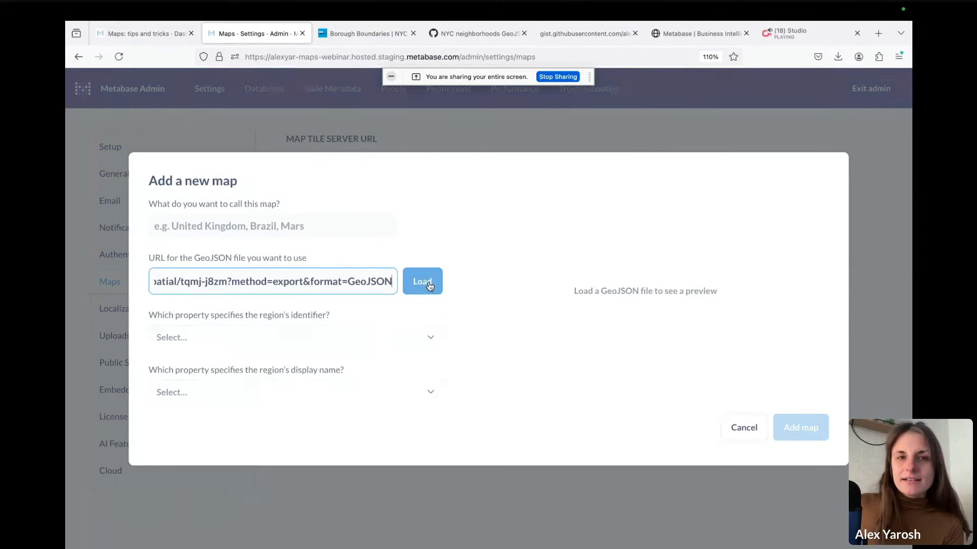
{"action": "left_click", "coordinate": [429, 286]}
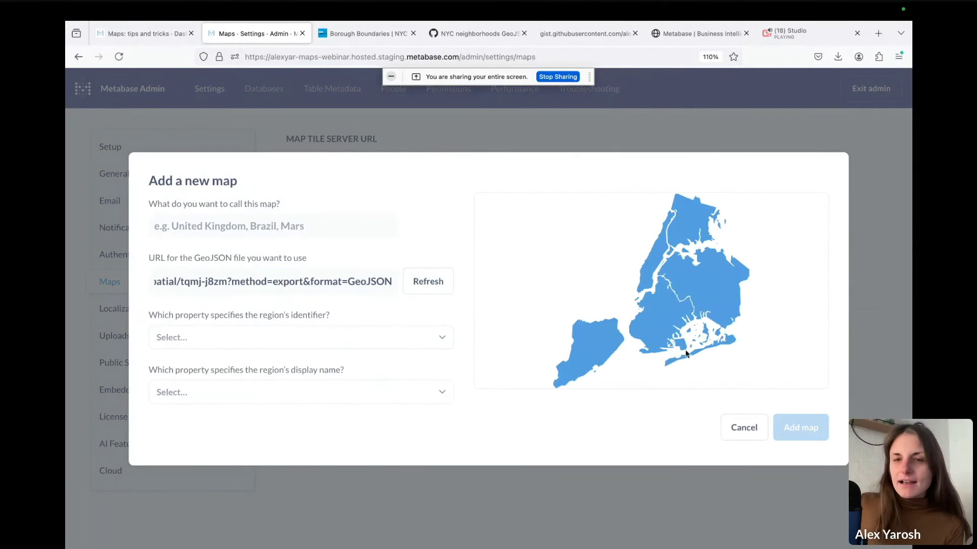
Name the new custom map 'NYC Boroughs'
{"action": "left_click", "coordinate": [216, 218]}
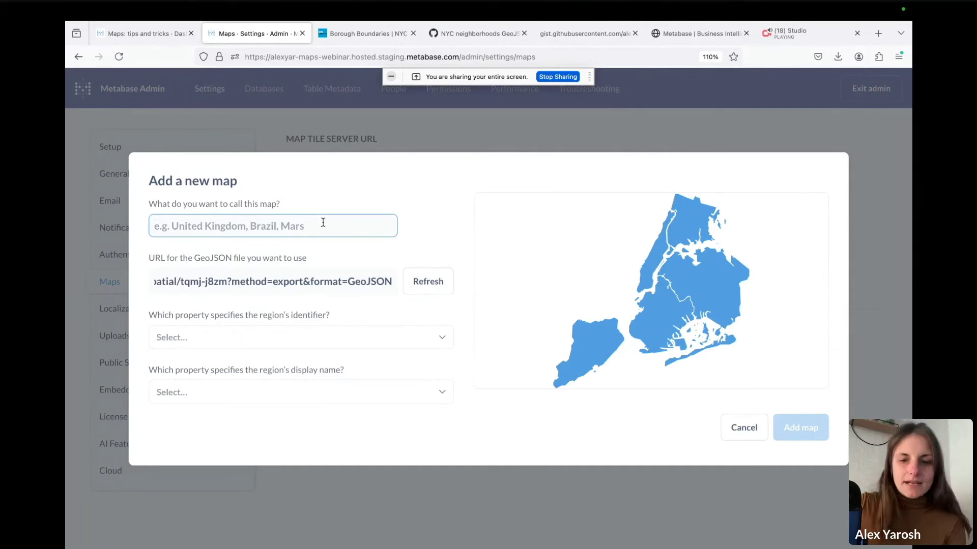
{"action": "type", "text": "NYC Boroughs"}
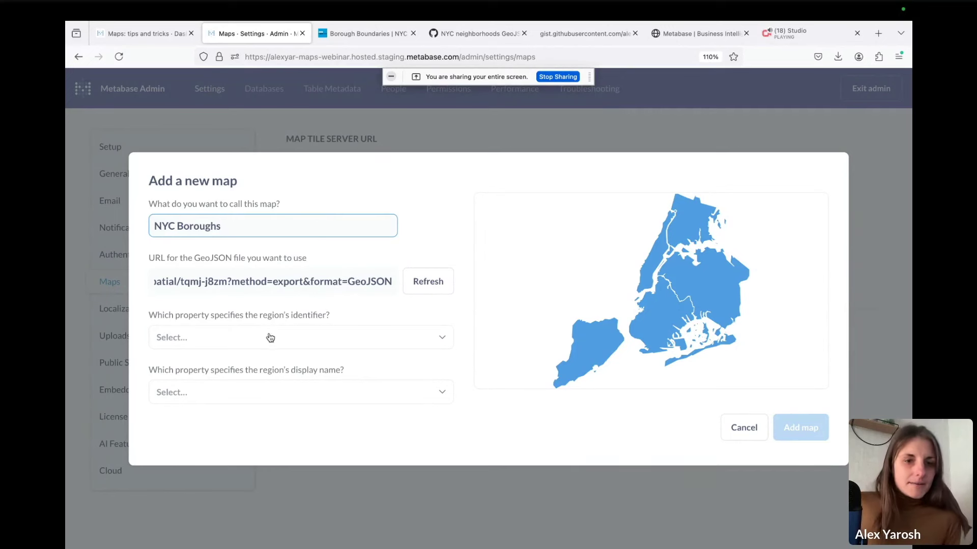
{"action": "left_click_drag", "start_coordinate": [165, 315], "coordinate": [325, 320]}
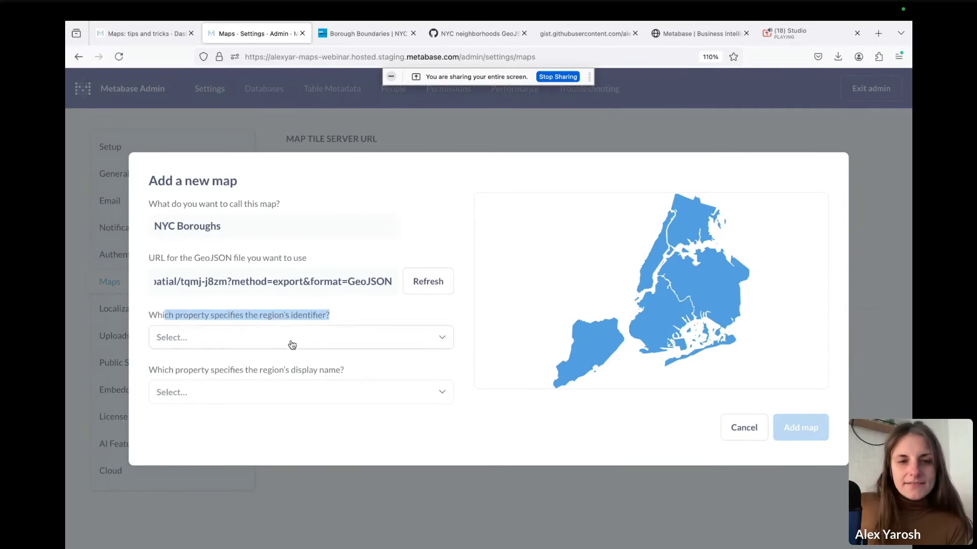
{"action": "left_click", "coordinate": [291, 338]}
{"action": "left_click", "coordinate": [311, 312]}
{"action": "left_click_drag", "start_coordinate": [344, 370], "coordinate": [279, 370]}
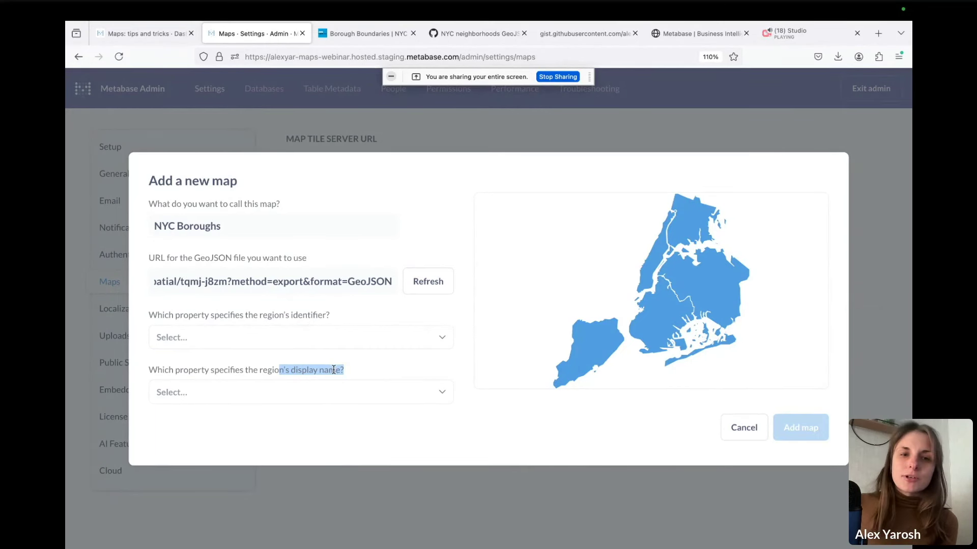
Set boro_name as both region identifier and display name, then add the map
{"action": "left_click", "coordinate": [334, 339]}
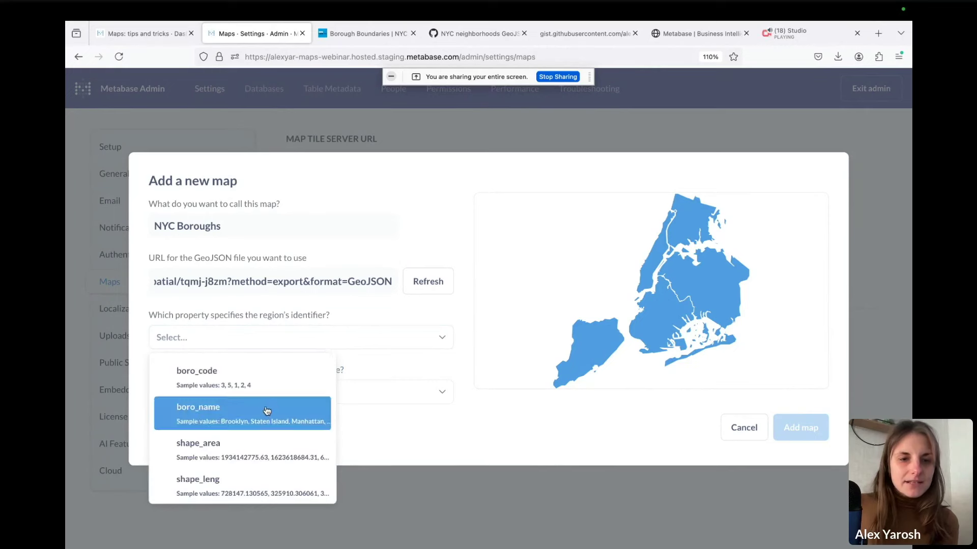
{"action": "left_click", "coordinate": [265, 409]}
{"action": "left_click", "coordinate": [264, 406]}
{"action": "left_click", "coordinate": [240, 473]}
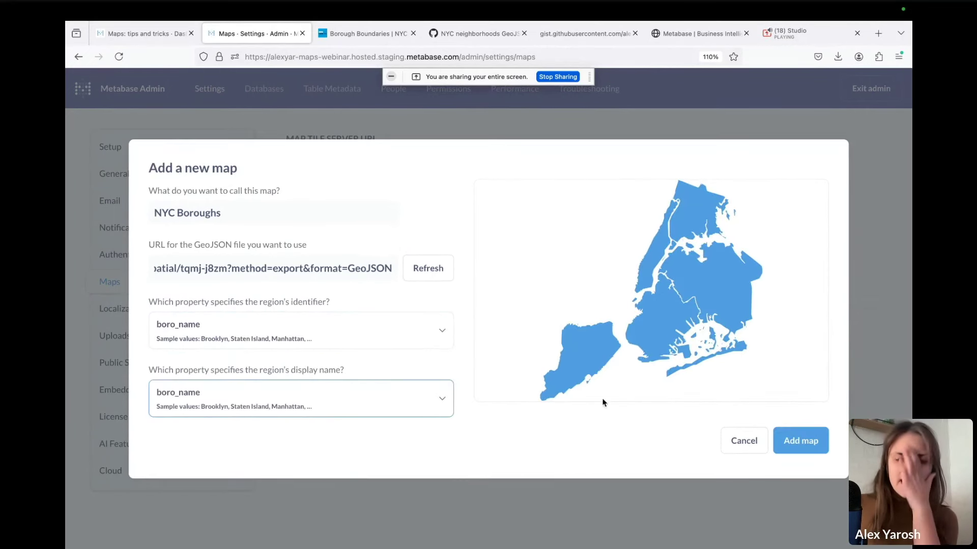
{"action": "left_click", "coordinate": [798, 442]}
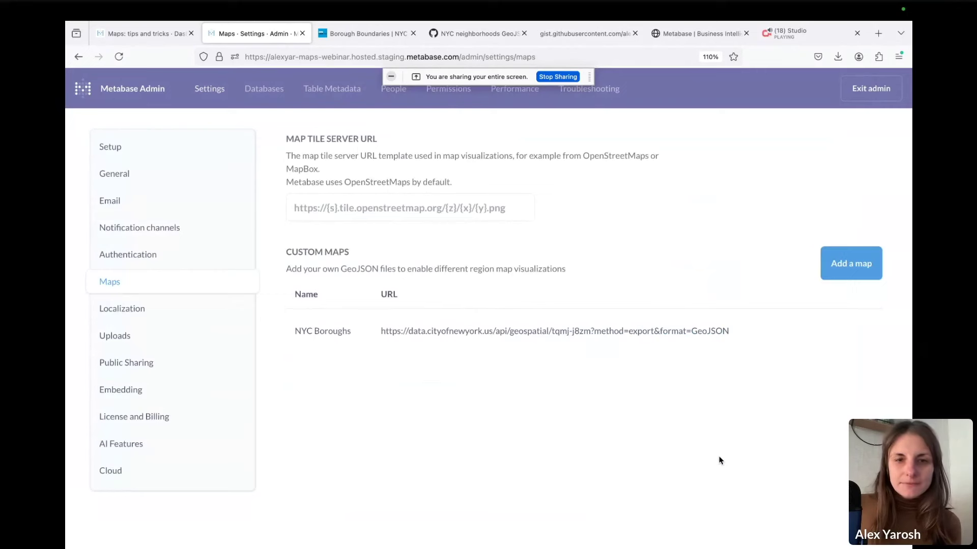
Leave admin and open the Bicycle Parking 20241112 model in the query editor
{"action": "left_click", "coordinate": [872, 90]}
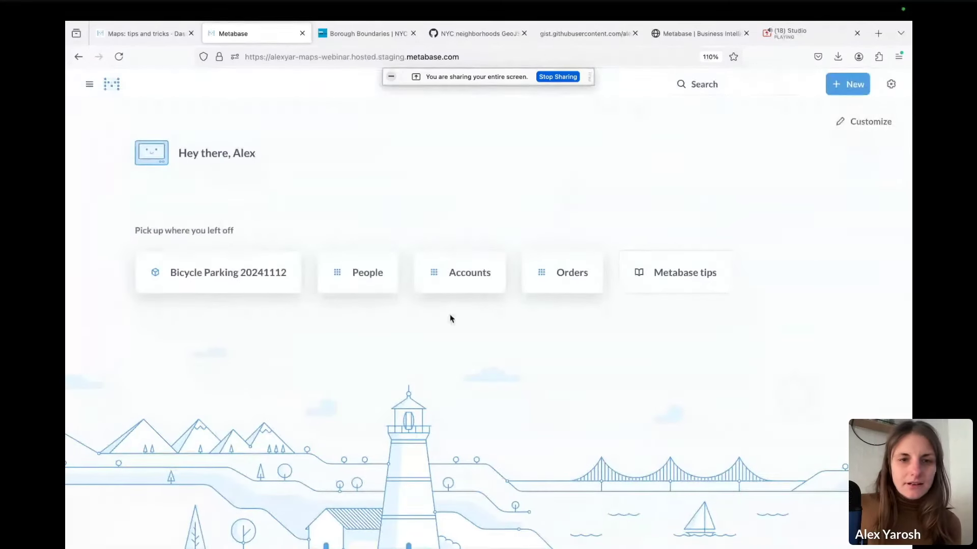
{"action": "left_click", "coordinate": [260, 274]}
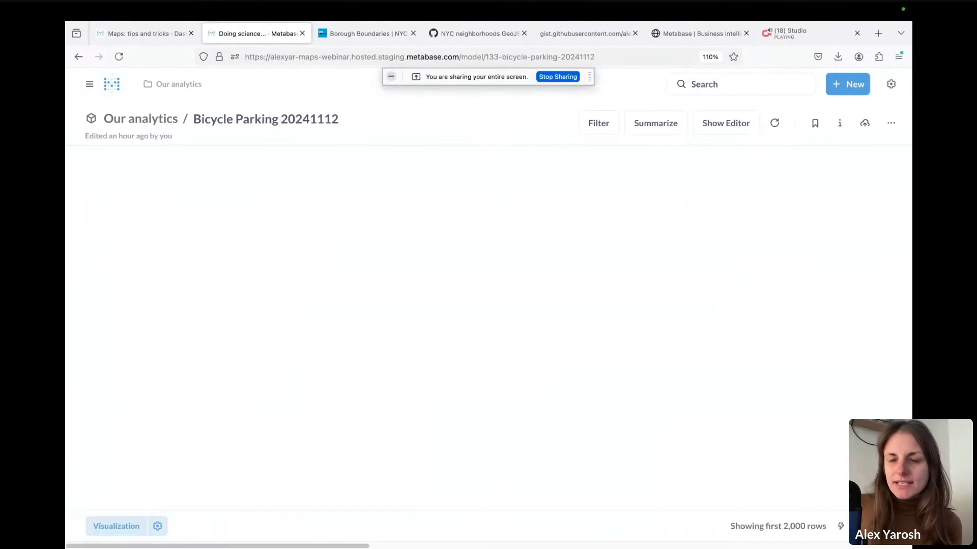
{"action": "left_click", "coordinate": [733, 124]}
{"action": "left_click", "coordinate": [125, 264]}
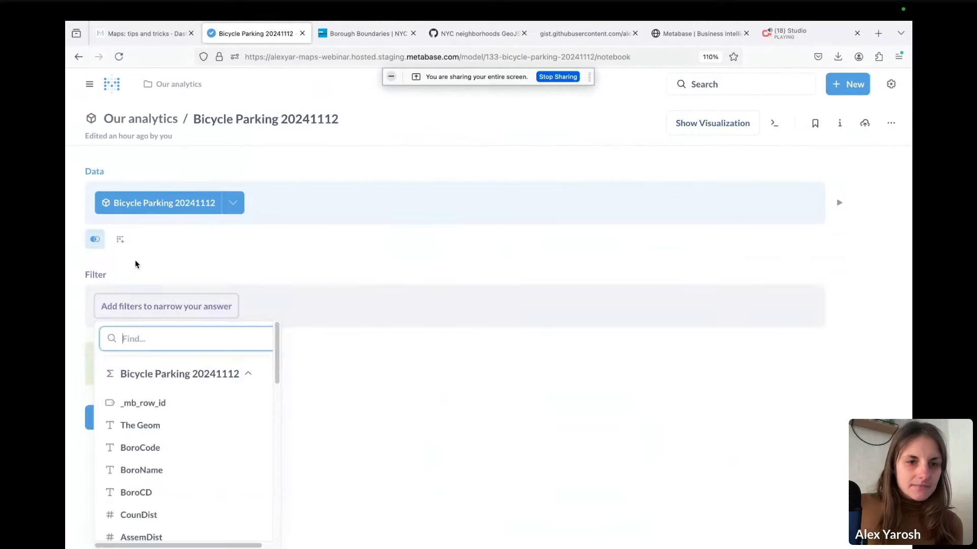
{"action": "left_click", "coordinate": [285, 280]}
Summarize Count of rows grouped by BoroName and visualize the result
{"action": "left_click", "coordinate": [118, 363]}
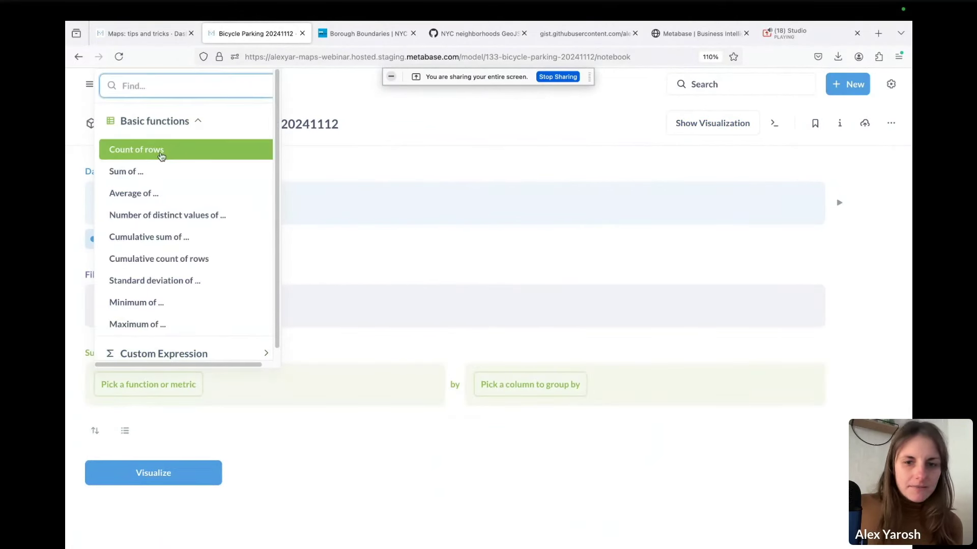
{"action": "left_click", "coordinate": [161, 153]}
{"action": "left_click", "coordinate": [572, 377]}
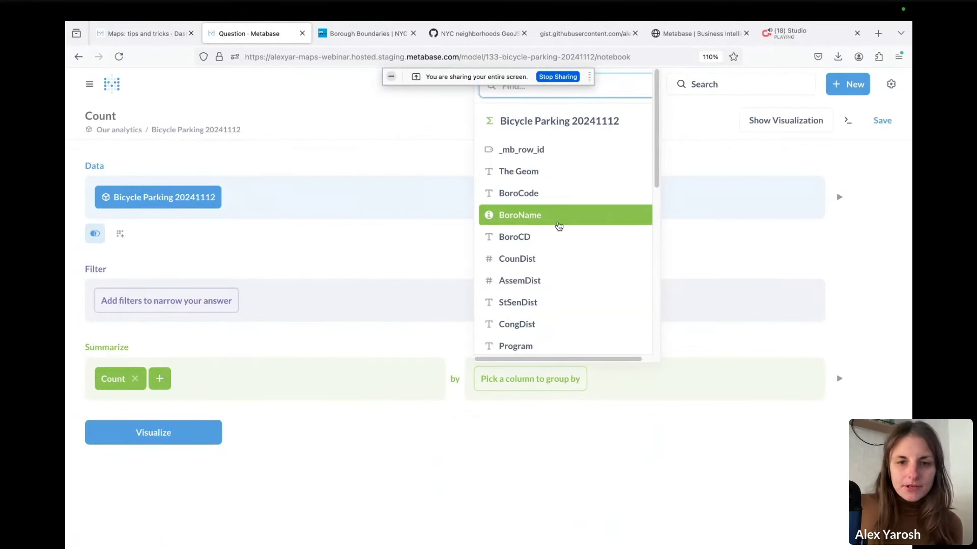
{"action": "left_click", "coordinate": [558, 215]}
{"action": "left_click", "coordinate": [158, 494]}
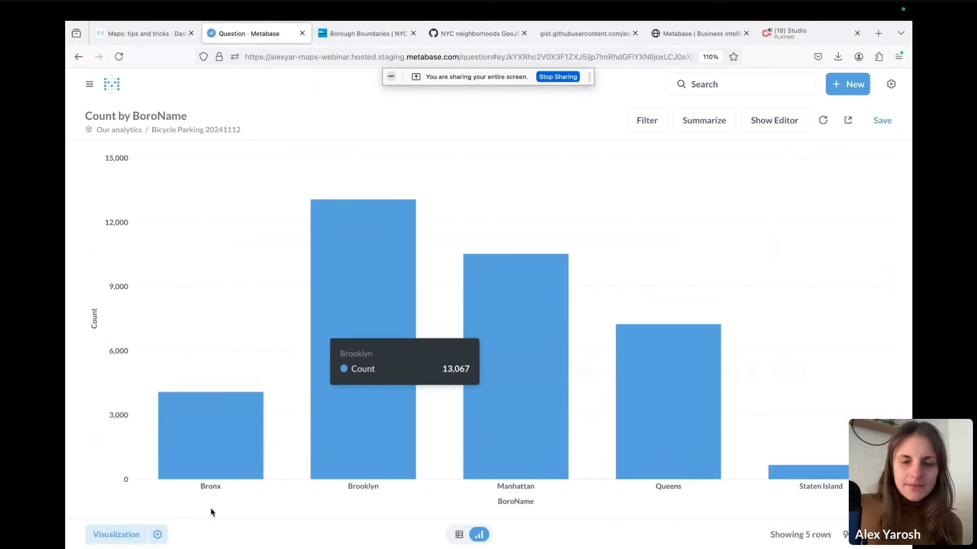
{"action": "left_click", "coordinate": [157, 535]}
Display Count by BoroName as a region map on the custom NYC Boroughs map
{"action": "left_click", "coordinate": [338, 534]}
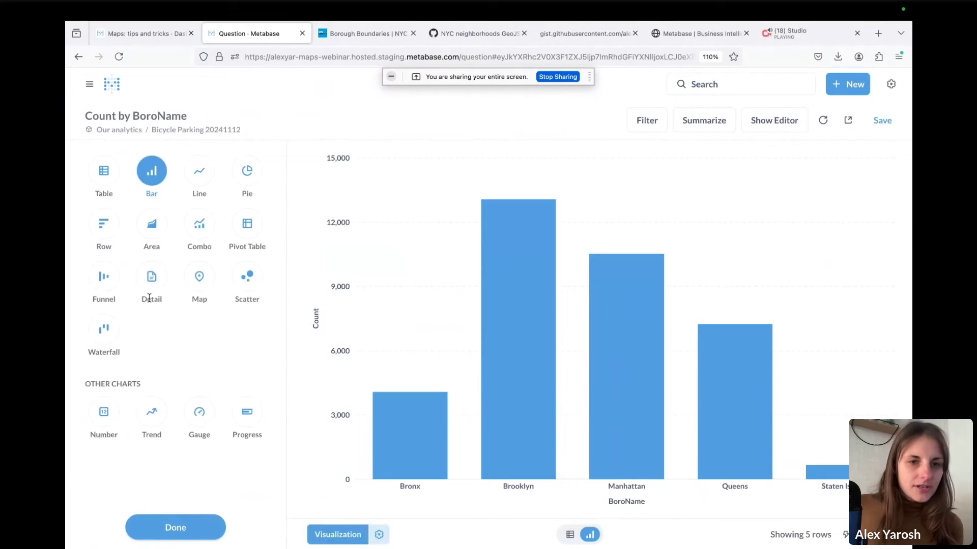
{"action": "left_click", "coordinate": [199, 276]}
{"action": "left_click", "coordinate": [199, 276]}
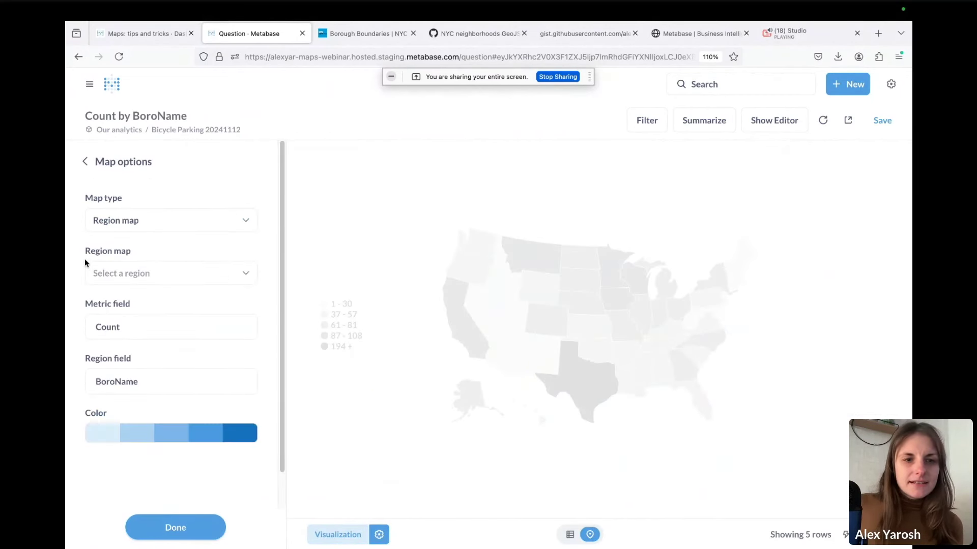
{"action": "left_click_drag", "start_coordinate": [84, 258], "coordinate": [159, 253]}
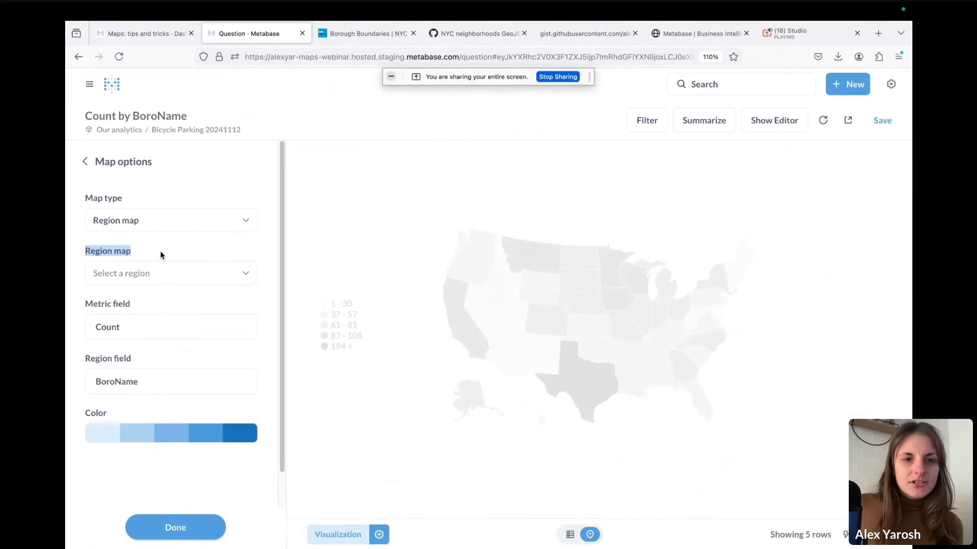
{"action": "left_click", "coordinate": [168, 282]}
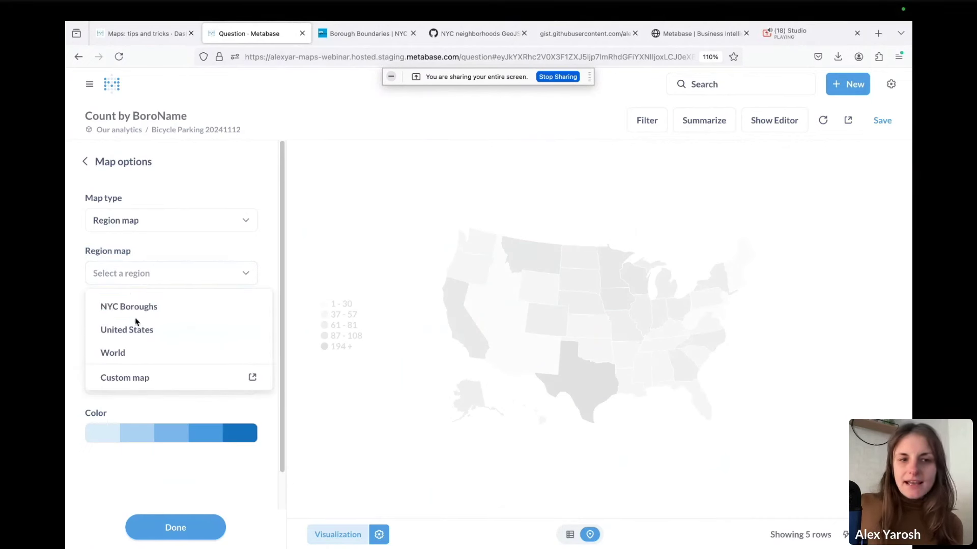
{"action": "left_click", "coordinate": [152, 310]}
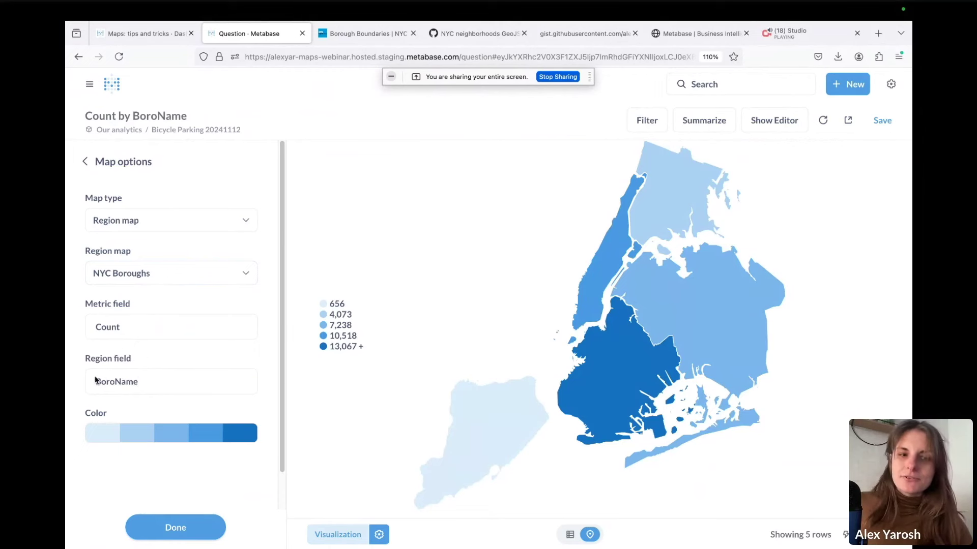
{"action": "left_click", "coordinate": [181, 279]}
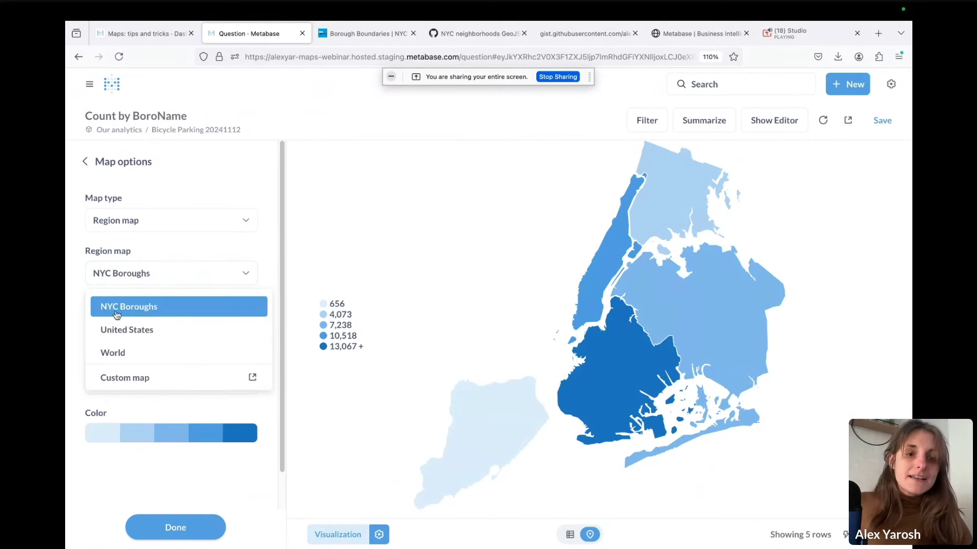
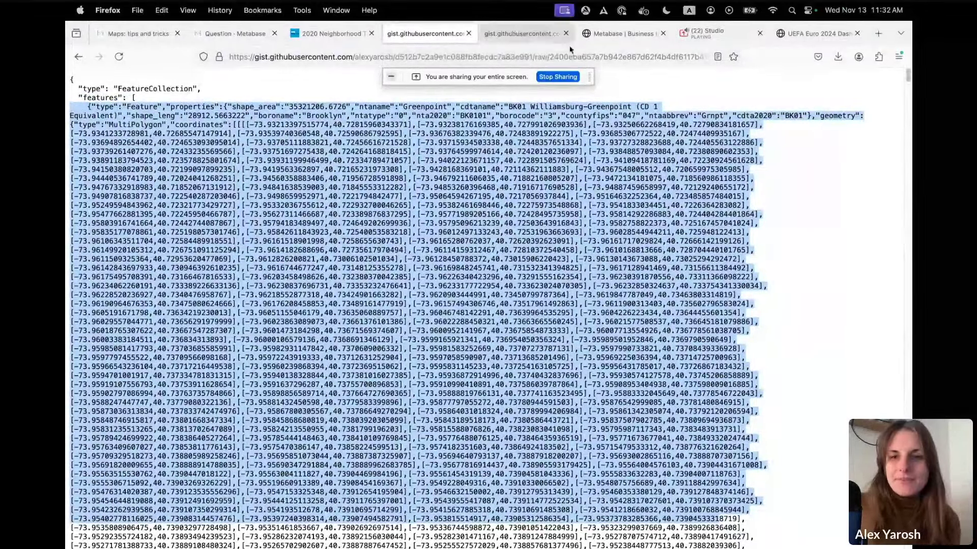
Go back to the Count by NTAName map shading neighborhoods in five ranges, 1–99 to 814+
{"action": "left_click", "coordinate": [235, 33]}
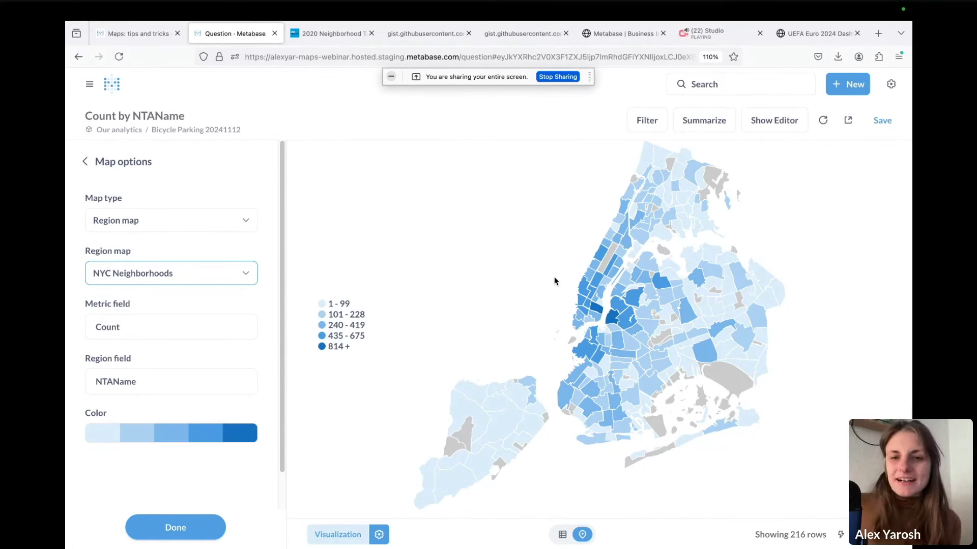
{"action": "mouse_move", "coordinate": [642, 341]}
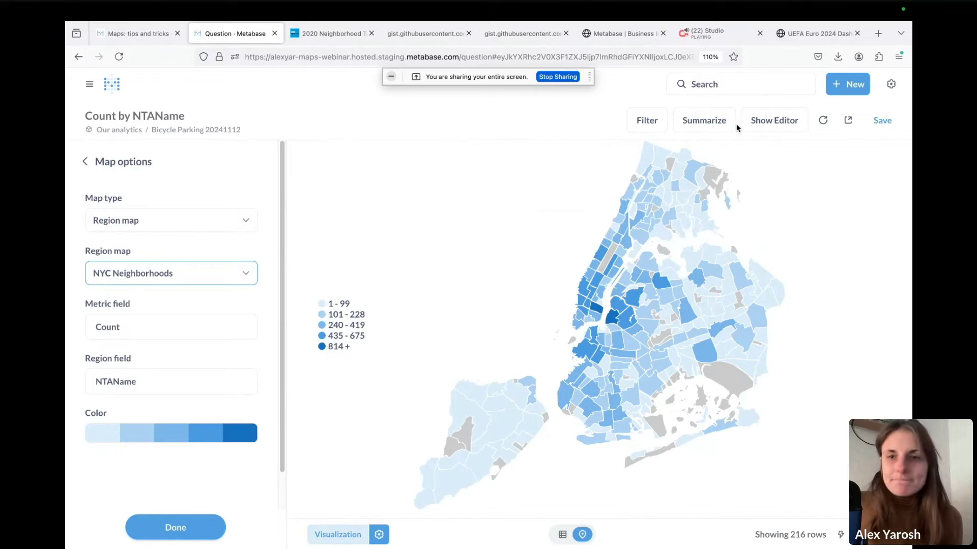
Preview the Bicycle Parking rows and mark Greenpoint's neighborhood name property in the GeoJSON file
{"action": "left_click", "coordinate": [783, 130]}
{"action": "left_click", "coordinate": [839, 198]}
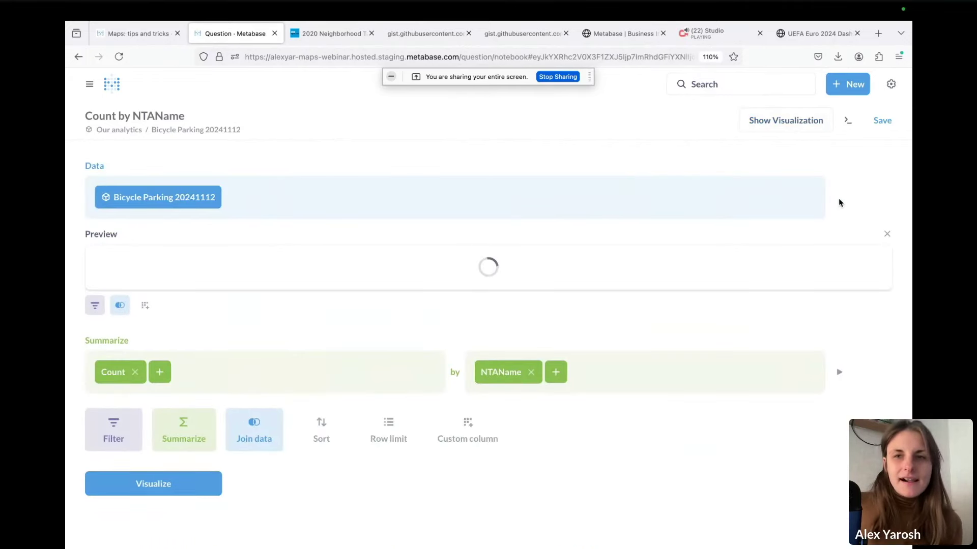
{"action": "left_click", "coordinate": [532, 36]}
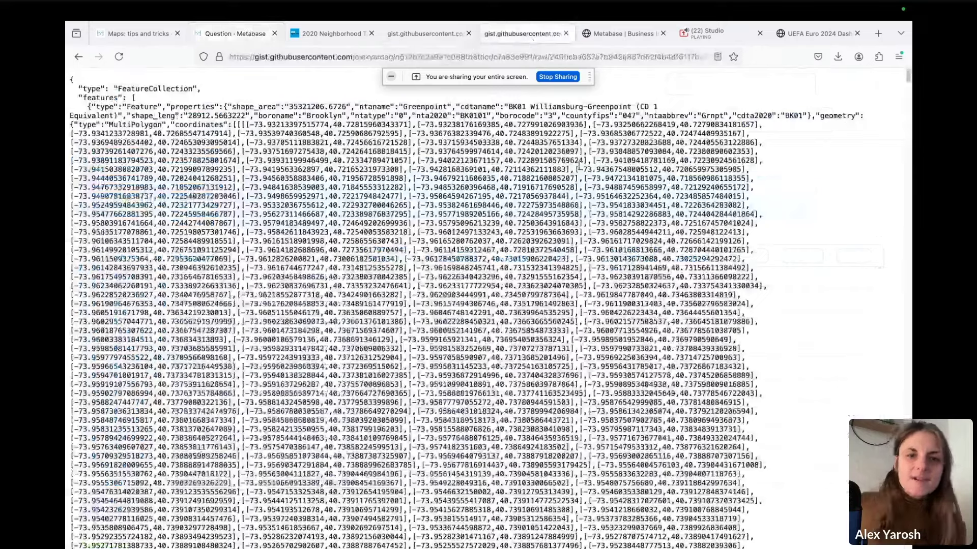
{"action": "left_click_drag", "start_coordinate": [452, 109], "coordinate": [548, 205]}
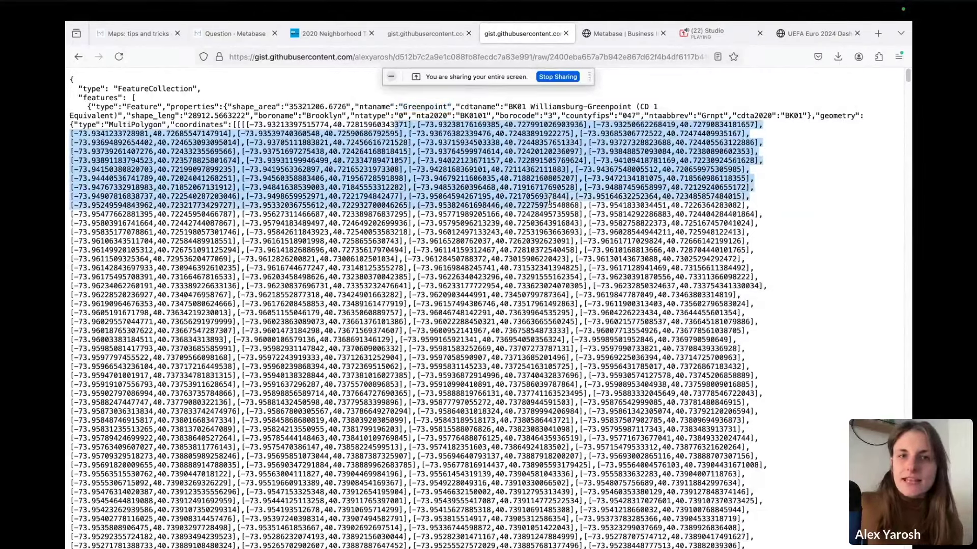
Scroll across the preview table's columns to compare the NTAName values
{"action": "left_click", "coordinate": [216, 37]}
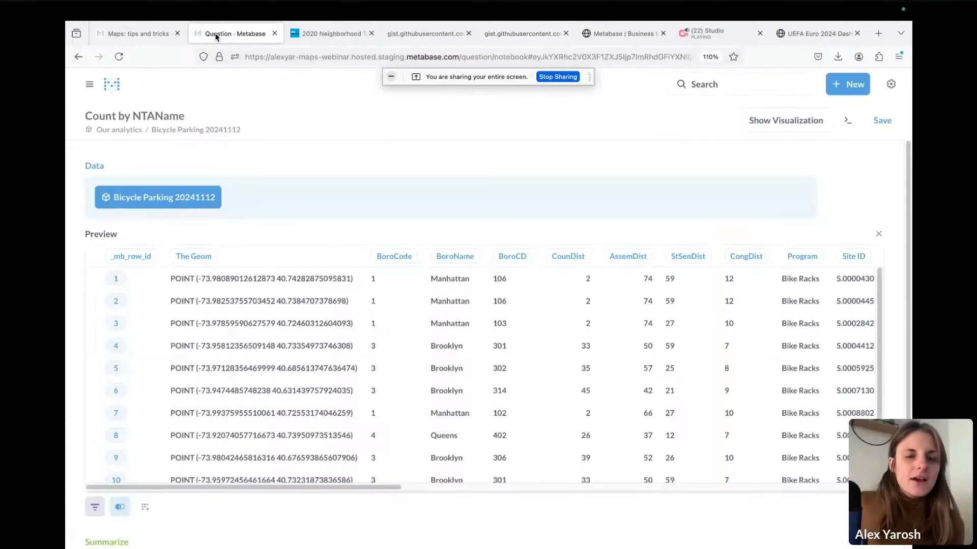
{"action": "left_click_drag", "start_coordinate": [373, 486], "coordinate": [811, 525]}
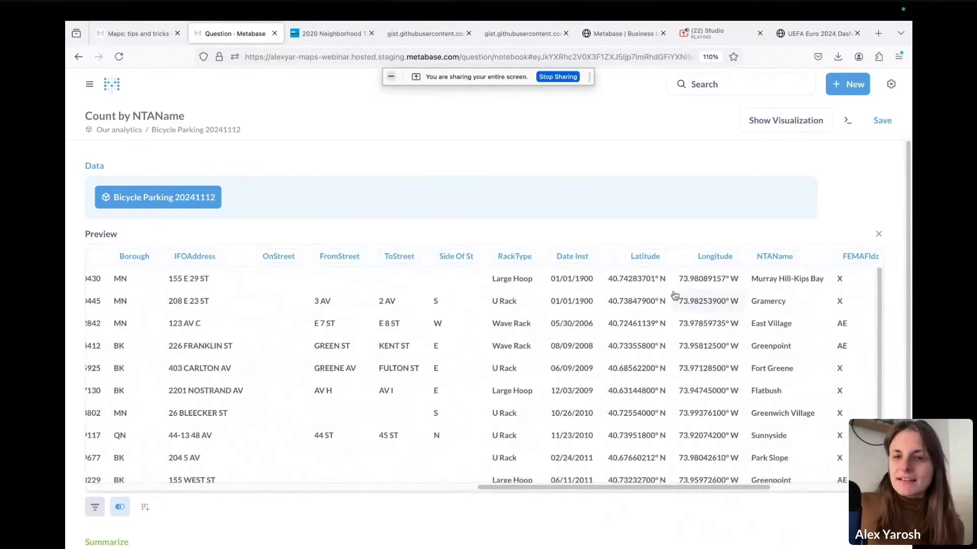
{"action": "left_click_drag", "start_coordinate": [643, 491], "coordinate": [342, 489]}
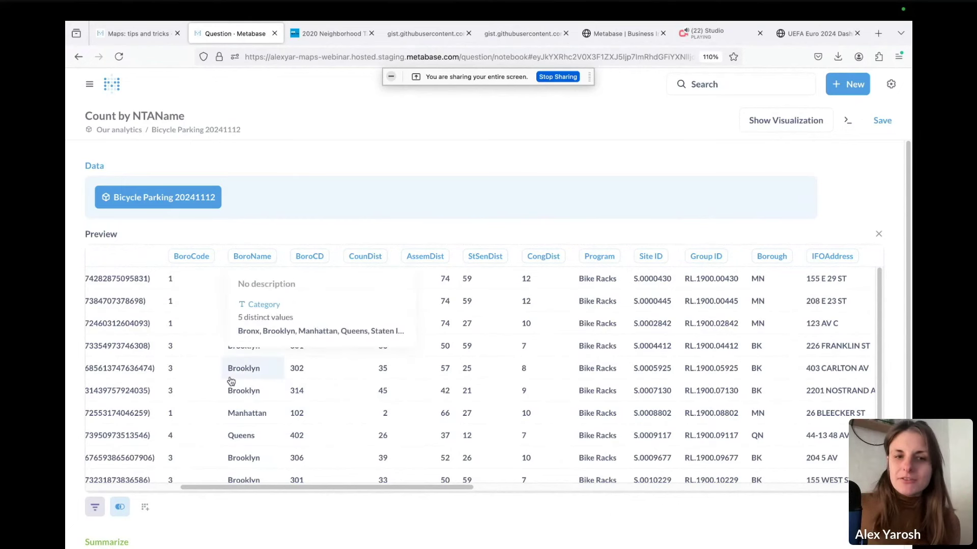
{"action": "left_click_drag", "start_coordinate": [254, 487], "coordinate": [641, 484]}
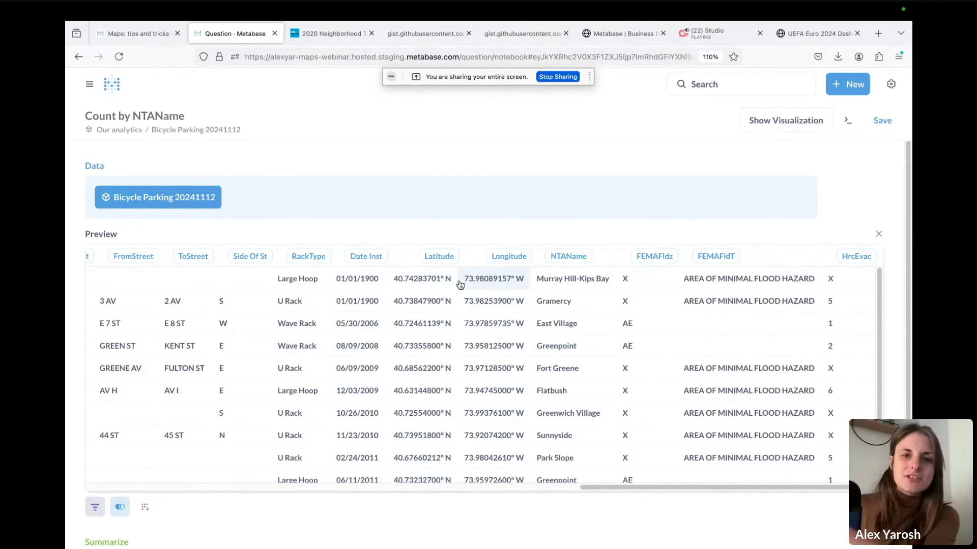
{"action": "scroll", "coordinate": [547, 484], "scroll_direction": "down", "scroll_amount": 1}
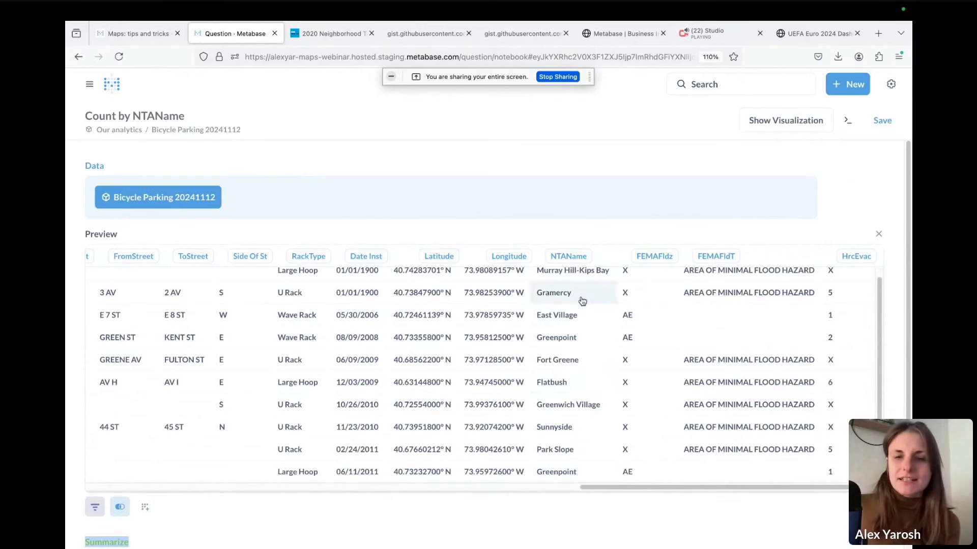
{"action": "left_click_drag", "start_coordinate": [654, 487], "coordinate": [117, 482]}
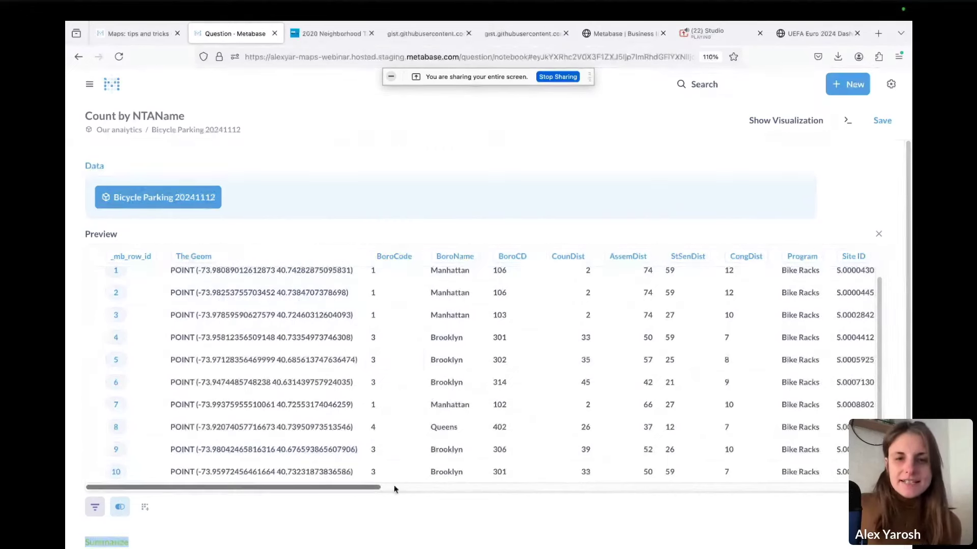
{"action": "left_click_drag", "start_coordinate": [374, 487], "coordinate": [392, 489]}
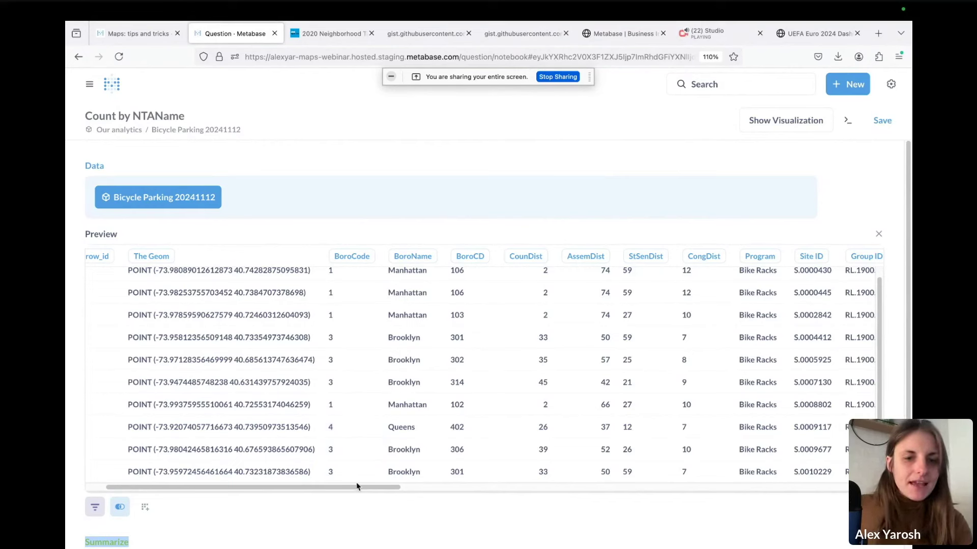
Discard the question's unsaved changes and open the Bicycle Parking 20241112 model's results
{"action": "left_click", "coordinate": [114, 129]}
{"action": "left_click", "coordinate": [633, 353]}
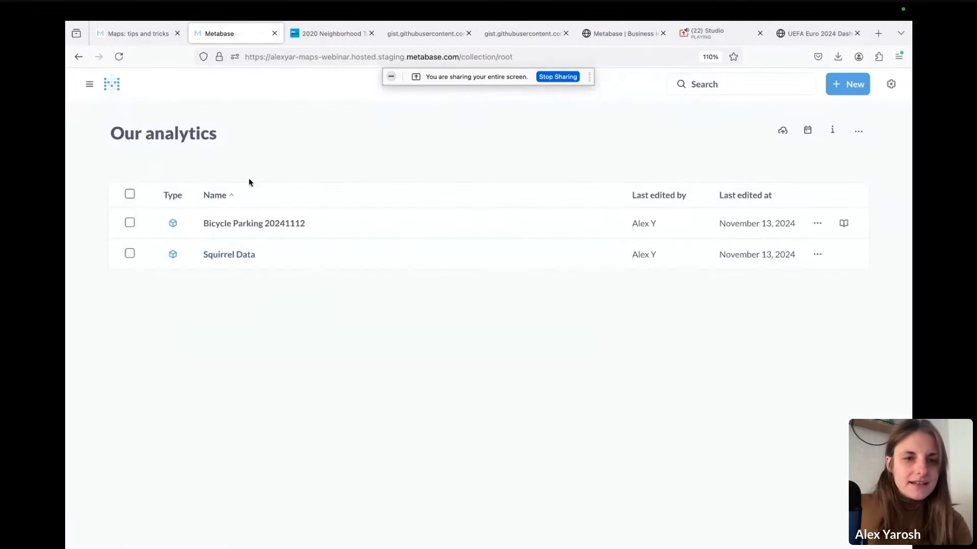
{"action": "left_click", "coordinate": [229, 224]}
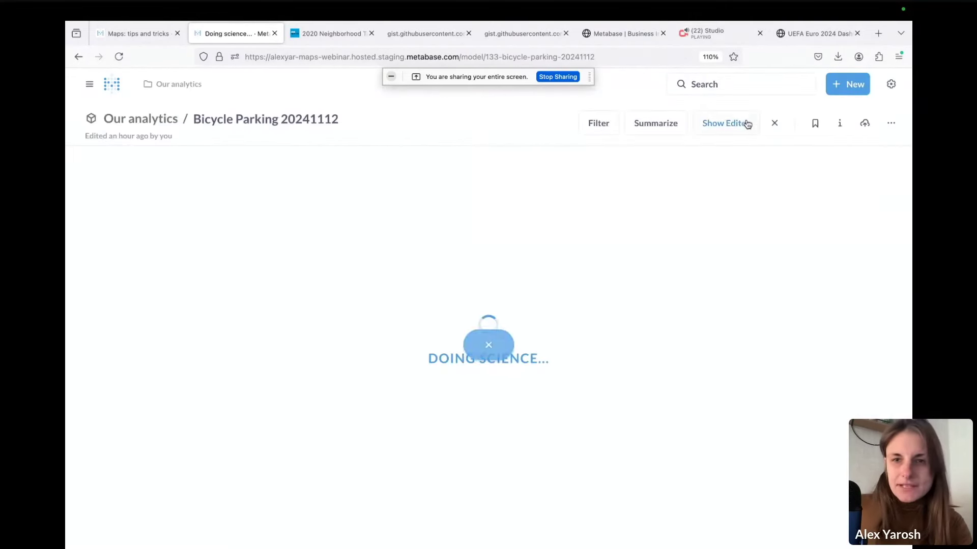
{"action": "left_click", "coordinate": [726, 123]}
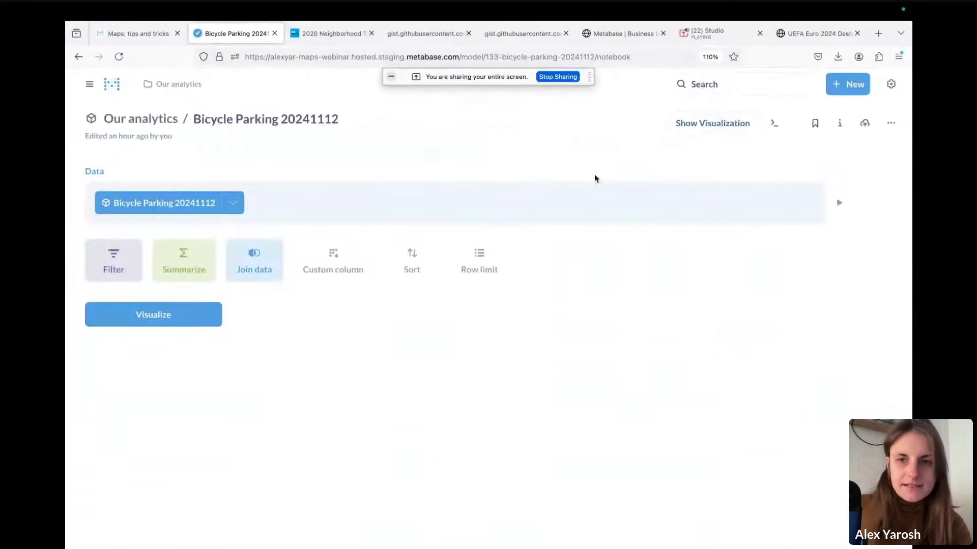
{"action": "left_click", "coordinate": [717, 124]}
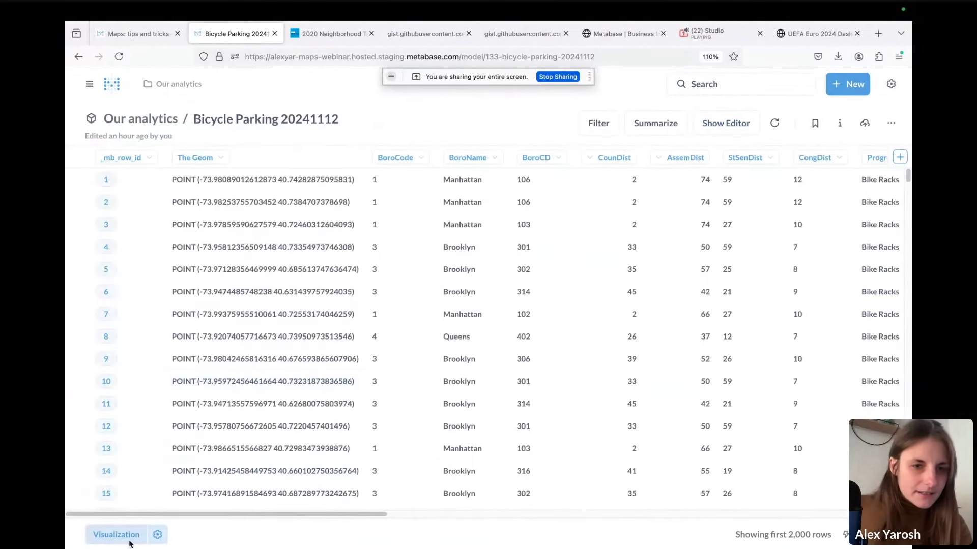
Show the parking points as a map and box-filter around Williamsburg, leaving 1,908 rows
{"action": "left_click", "coordinate": [116, 535]}
{"action": "left_click", "coordinate": [100, 291]}
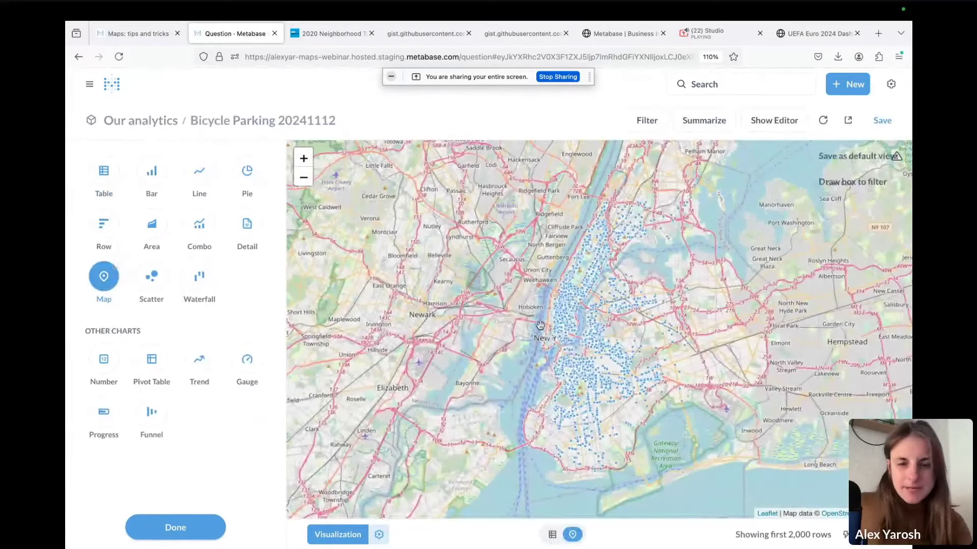
{"action": "left_click", "coordinate": [299, 157]}
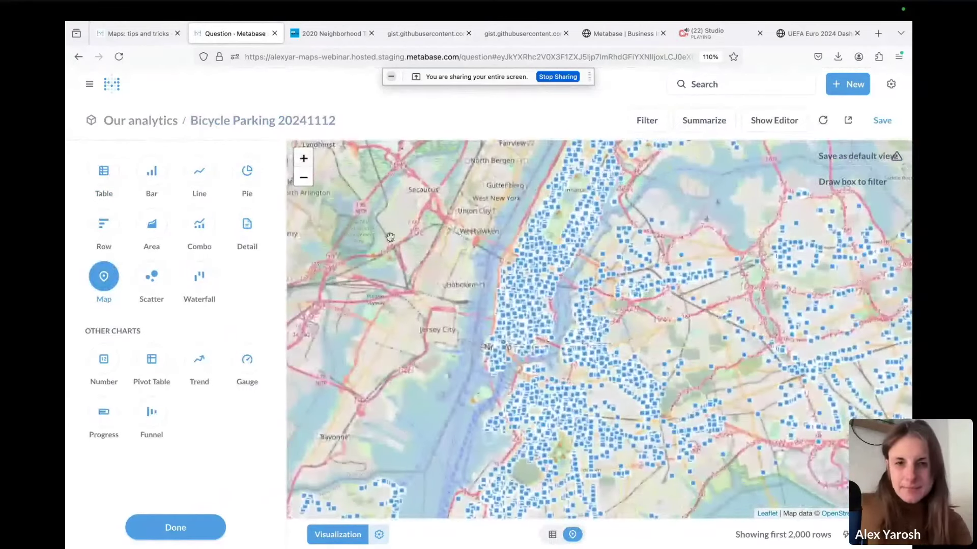
{"action": "left_click", "coordinate": [304, 158]}
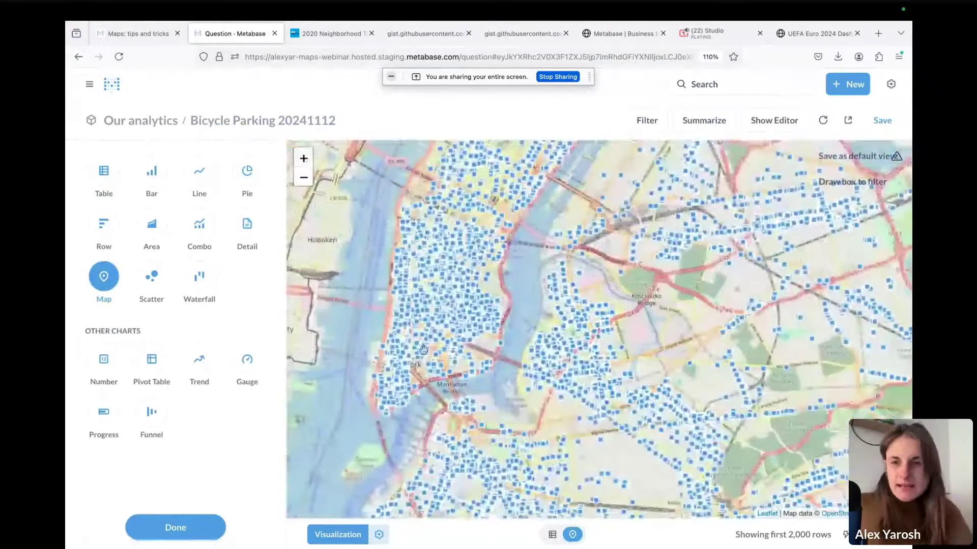
{"action": "left_click", "coordinate": [842, 182]}
{"action": "left_click_drag", "start_coordinate": [532, 304], "coordinate": [664, 413]}
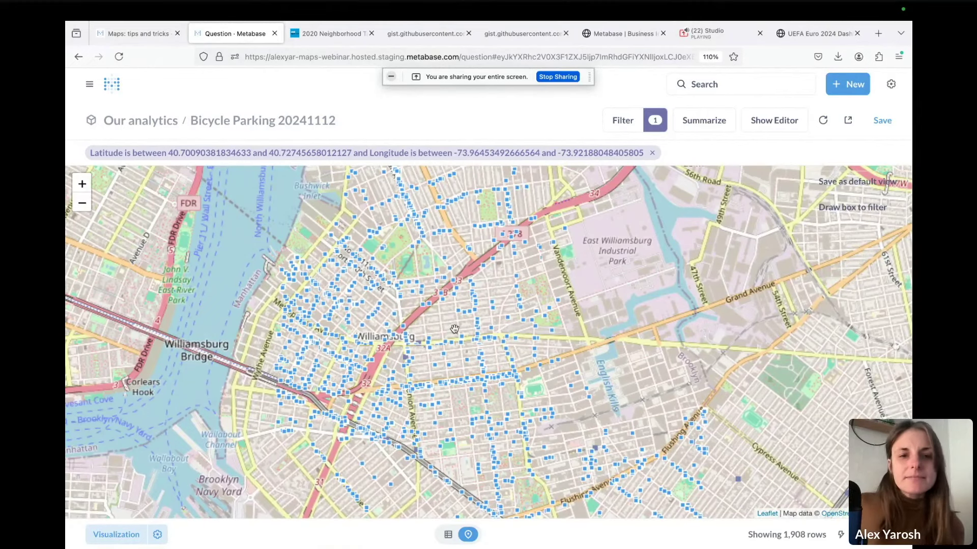
Zoom the map out to the whole Northeast and pan toward the Midwest
{"action": "left_click", "coordinate": [82, 204]}
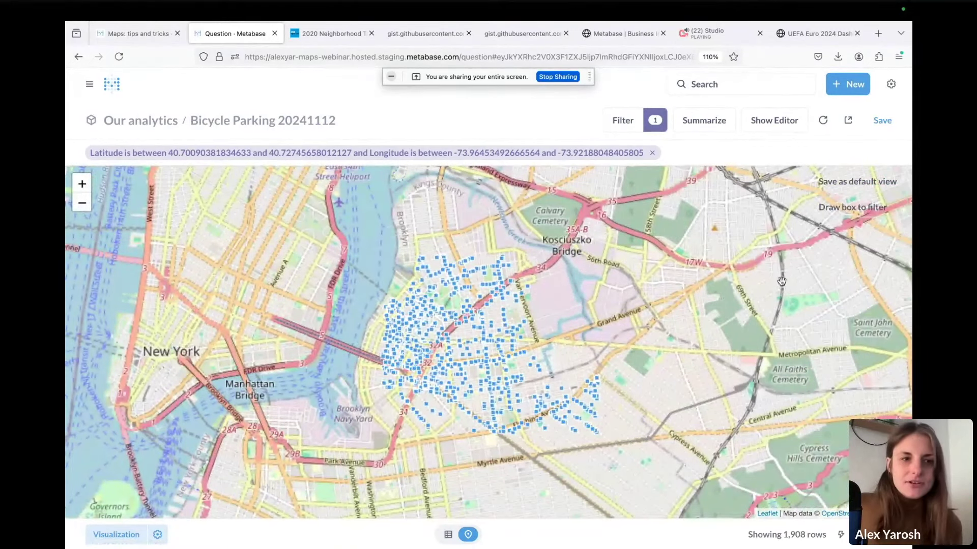
{"action": "left_click", "coordinate": [82, 203]}
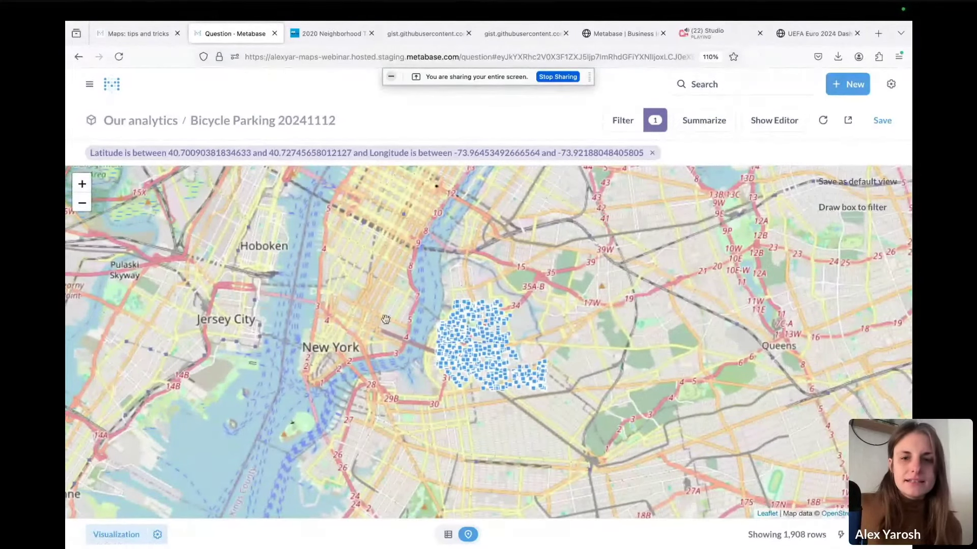
{"action": "left_click", "coordinate": [81, 204]}
{"action": "left_click", "coordinate": [82, 204]}
{"action": "left_click", "coordinate": [82, 204]}
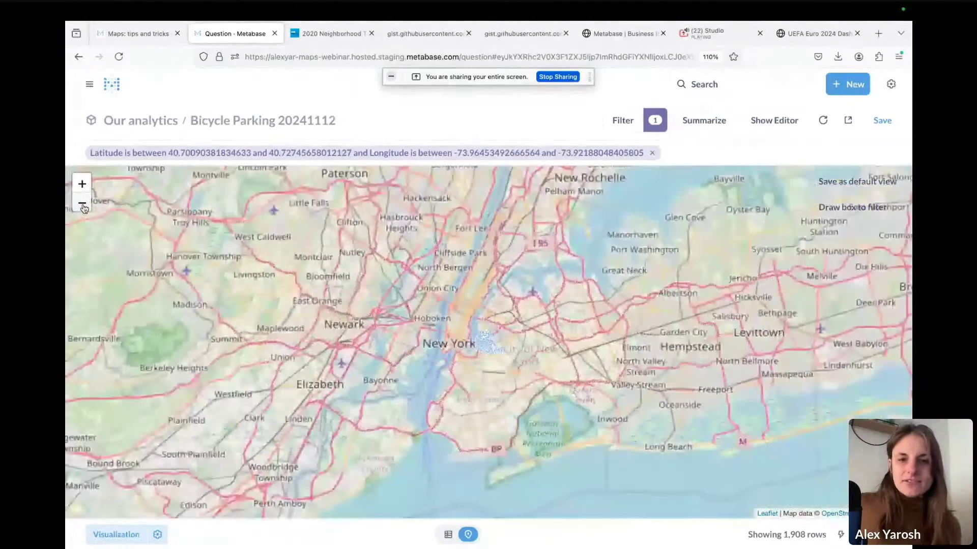
{"action": "left_click", "coordinate": [81, 203]}
{"action": "left_click", "coordinate": [82, 204]}
{"action": "left_click", "coordinate": [81, 203]}
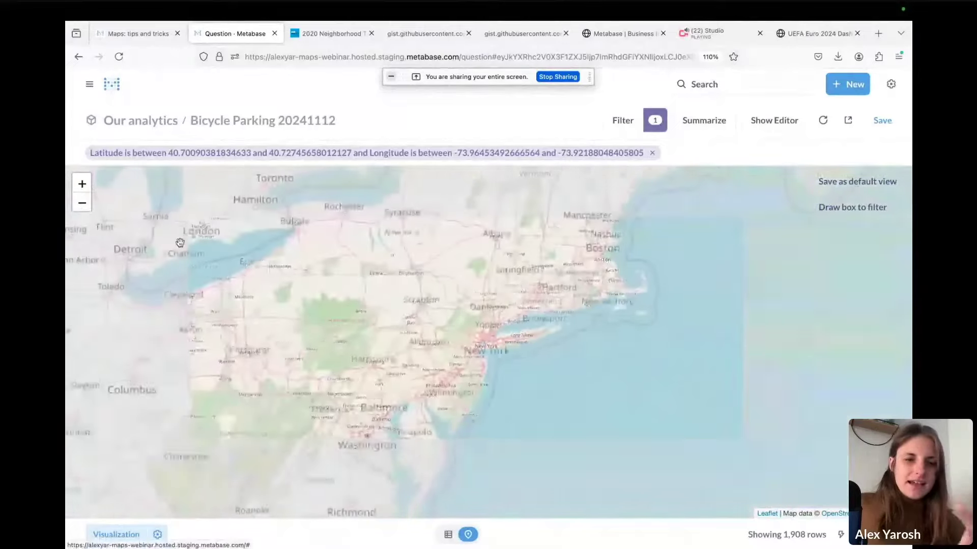
{"action": "left_click_drag", "start_coordinate": [502, 394], "coordinate": [658, 334]}
{"action": "left_click_drag", "start_coordinate": [508, 395], "coordinate": [665, 301]}
Zoom back in and pan the map to the New York area
{"action": "left_click", "coordinate": [86, 188]}
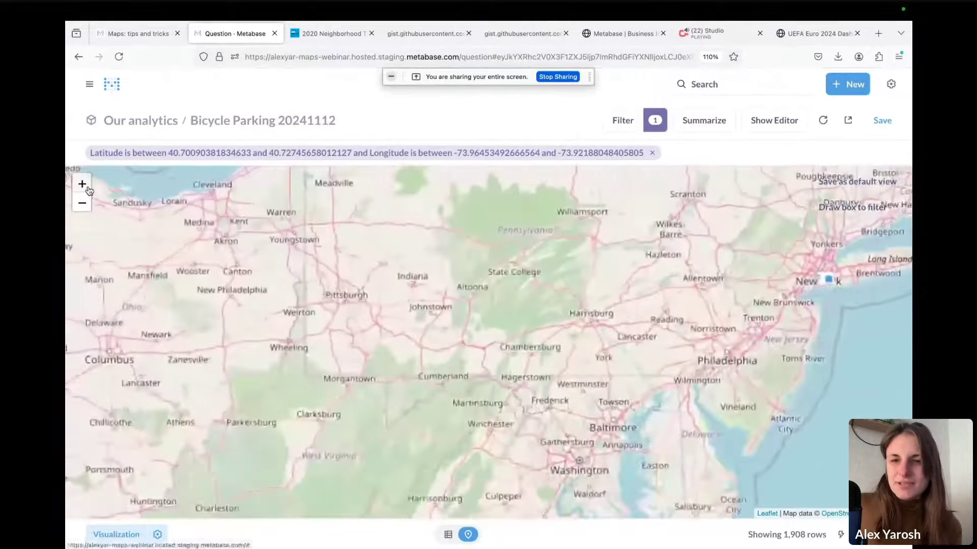
{"action": "left_click", "coordinate": [88, 190]}
{"action": "left_click_drag", "start_coordinate": [763, 284], "coordinate": [359, 392]}
{"action": "left_click_drag", "start_coordinate": [689, 297], "coordinate": [536, 400]}
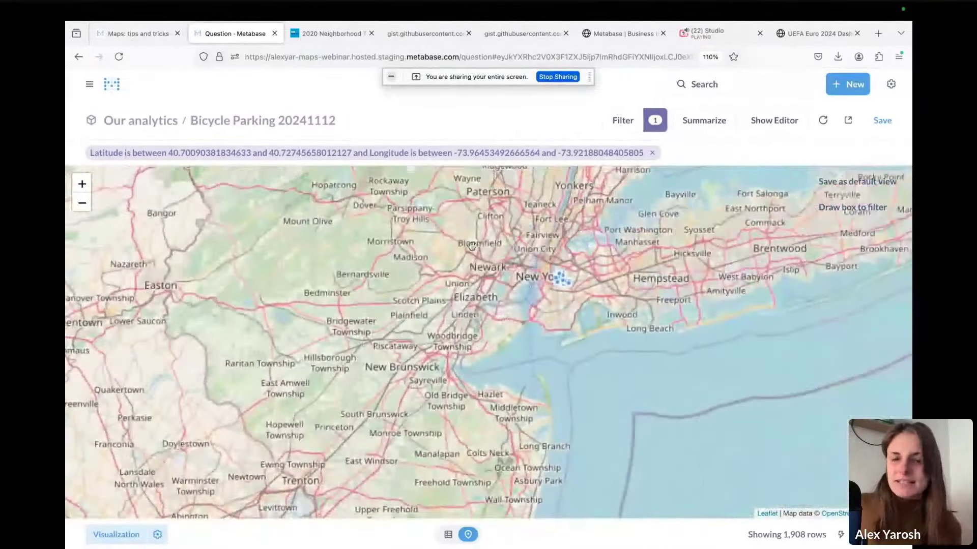
{"action": "left_click", "coordinate": [82, 183]}
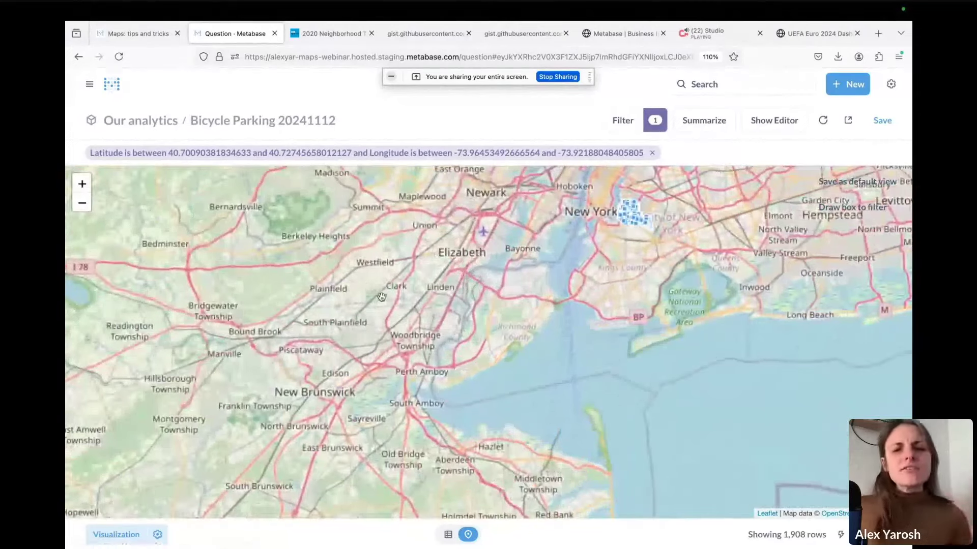
{"action": "left_click_drag", "start_coordinate": [410, 295], "coordinate": [302, 344]}
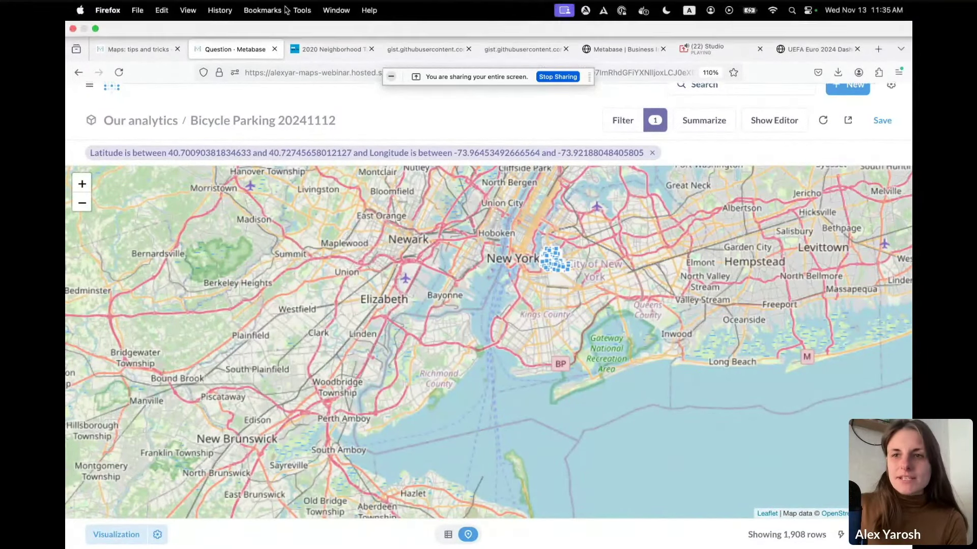
Open MapTiler Cloud in a new tab and go to the Dataviz map's page from the Maps list
{"action": "left_click", "coordinate": [886, 41]}
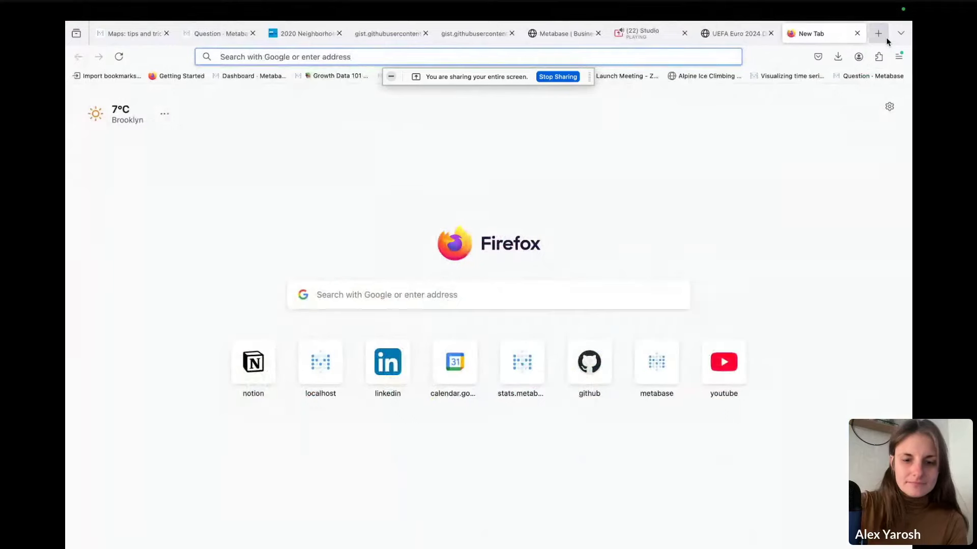
{"action": "type", "text": "mapti"}
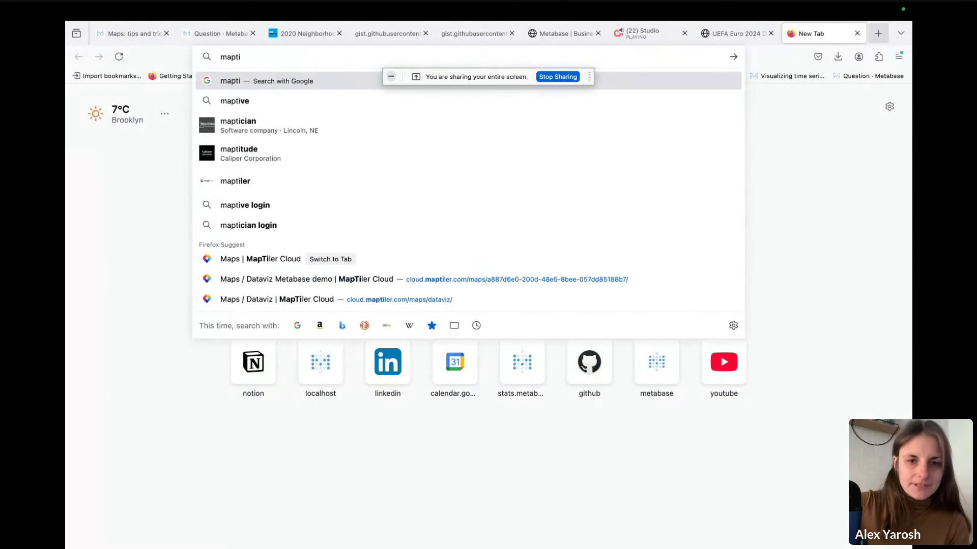
{"action": "key", "text": "Down"}
{"action": "key", "text": "Down"}
{"action": "key", "text": "Down"}
{"action": "key", "text": "Down"}
{"action": "key", "text": "Down"}
{"action": "key", "text": "Down"}
{"action": "key", "text": "Down"}
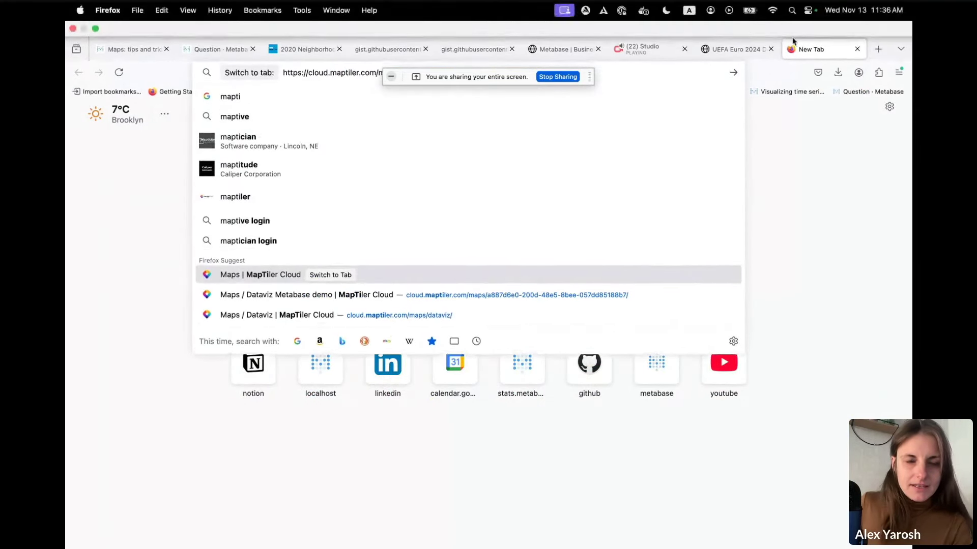
{"action": "left_click", "coordinate": [456, 294]}
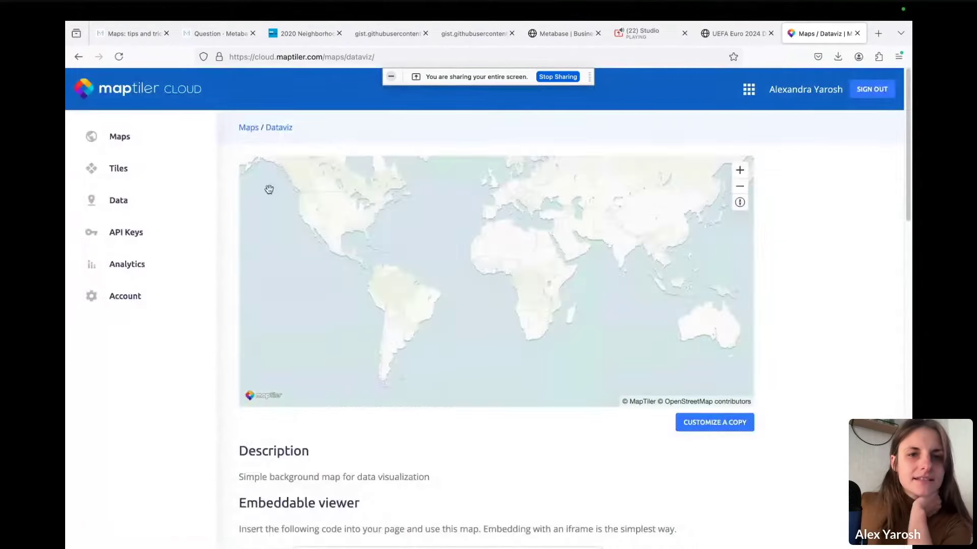
{"action": "left_click", "coordinate": [248, 130]}
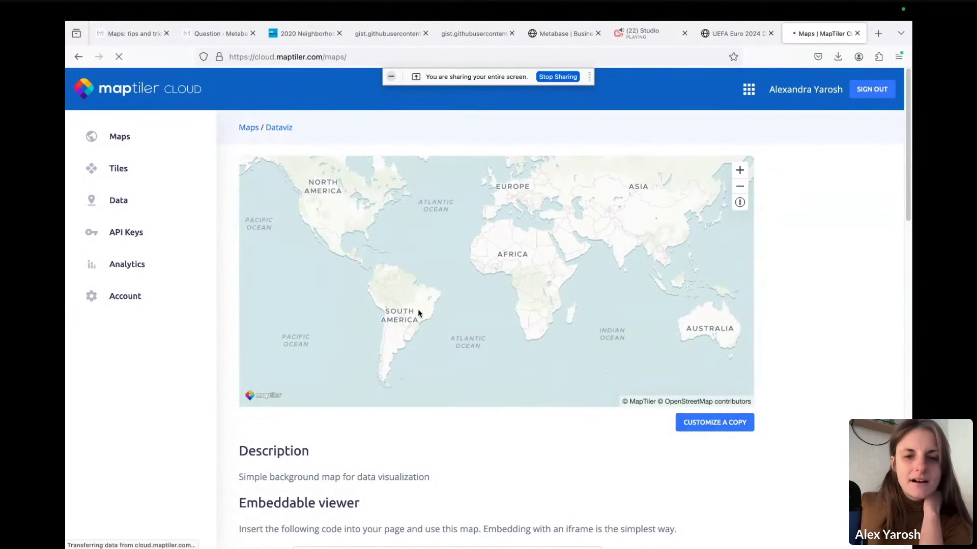
{"action": "scroll", "coordinate": [540, 313], "scroll_direction": "down", "scroll_amount": 3}
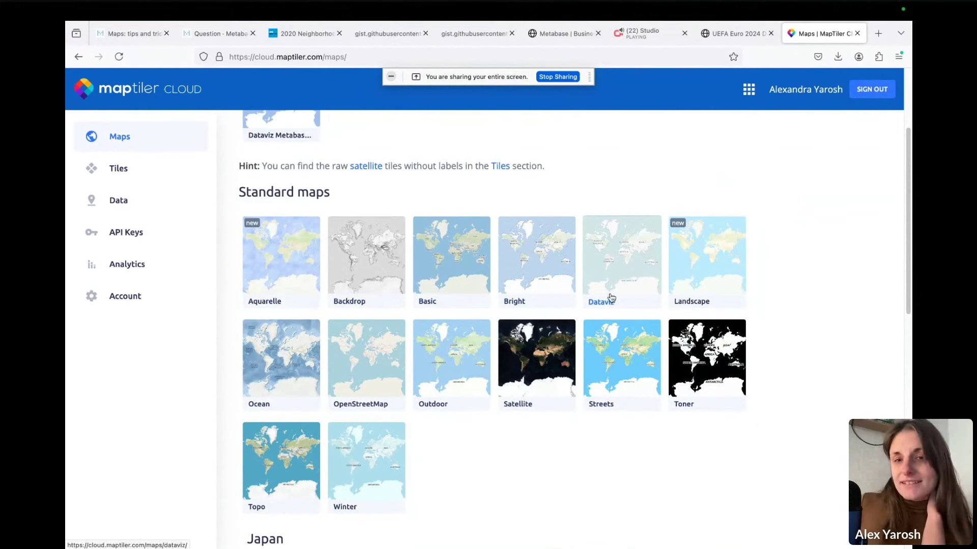
{"action": "left_click", "coordinate": [617, 275]}
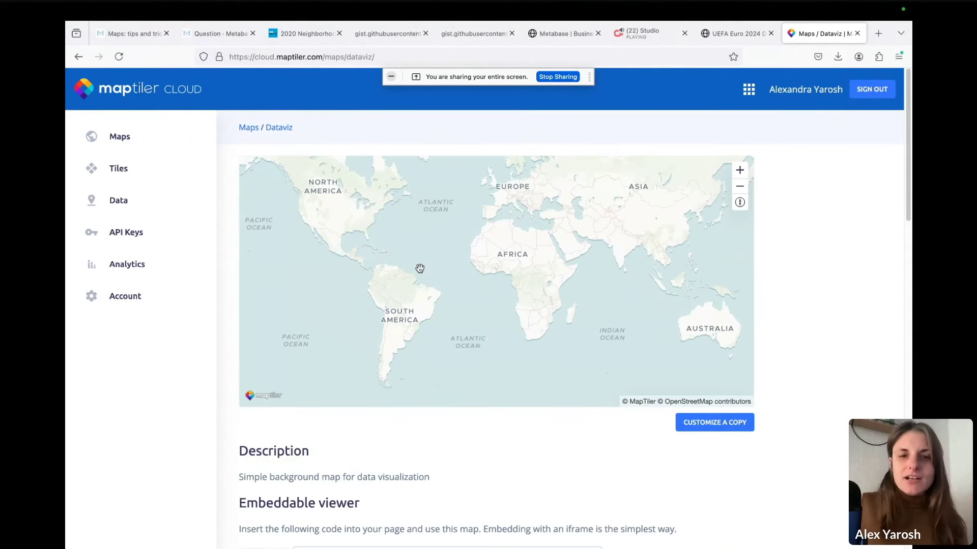
{"action": "scroll", "coordinate": [356, 385], "scroll_direction": "down", "scroll_amount": 5}
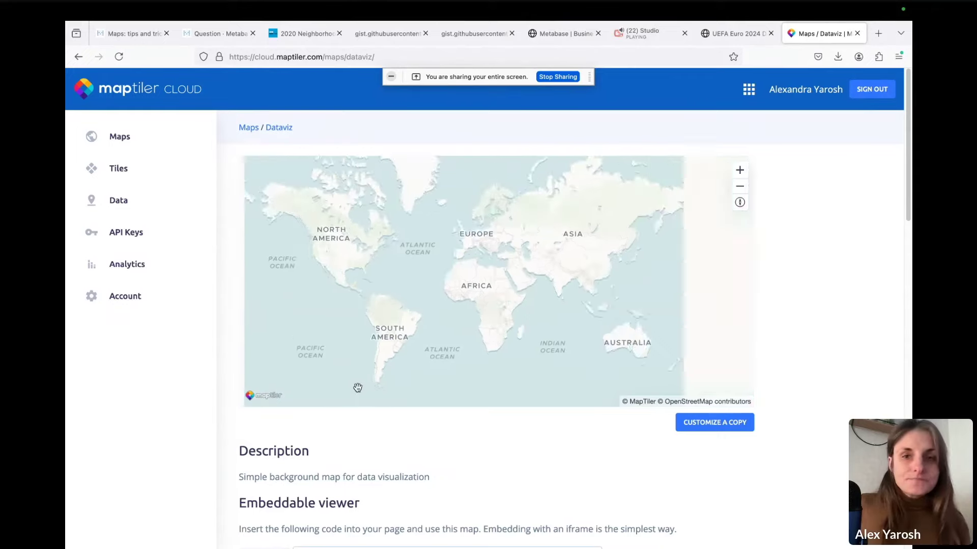
Go to Metabase Admin's Maps settings and highlight the empty map tile server URL setting
{"action": "left_click", "coordinate": [206, 38]}
{"action": "left_click", "coordinate": [890, 83]}
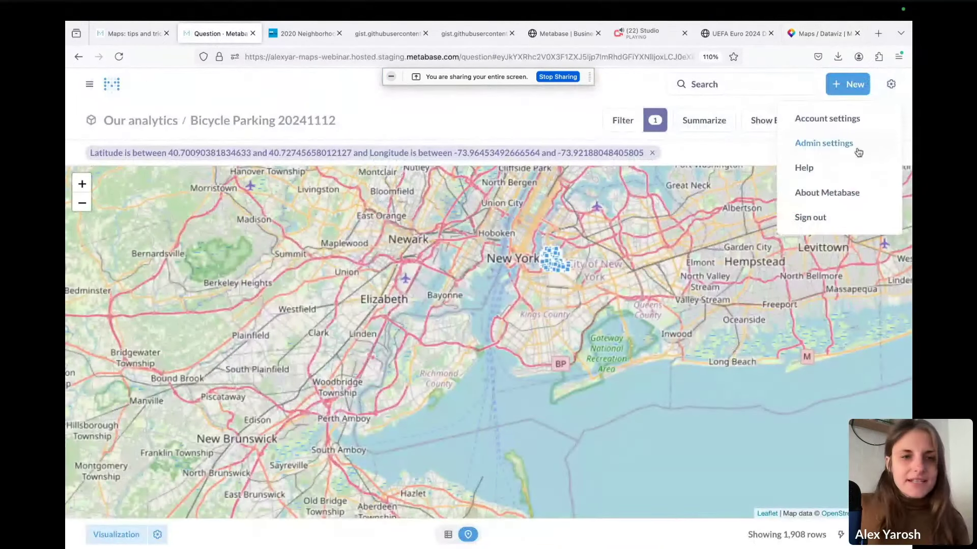
{"action": "left_click", "coordinate": [848, 144]}
{"action": "left_click", "coordinate": [144, 287]}
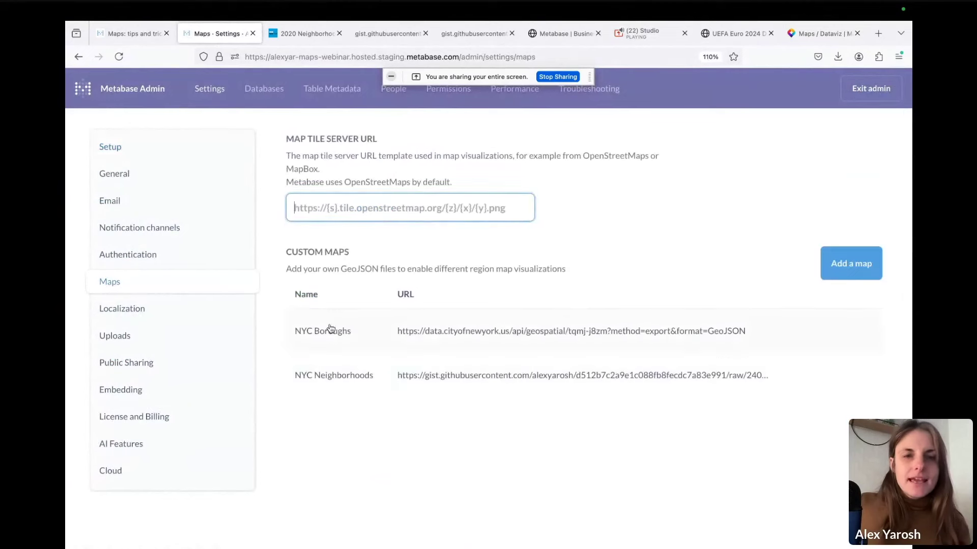
{"action": "left_click_drag", "start_coordinate": [284, 139], "coordinate": [377, 143]}
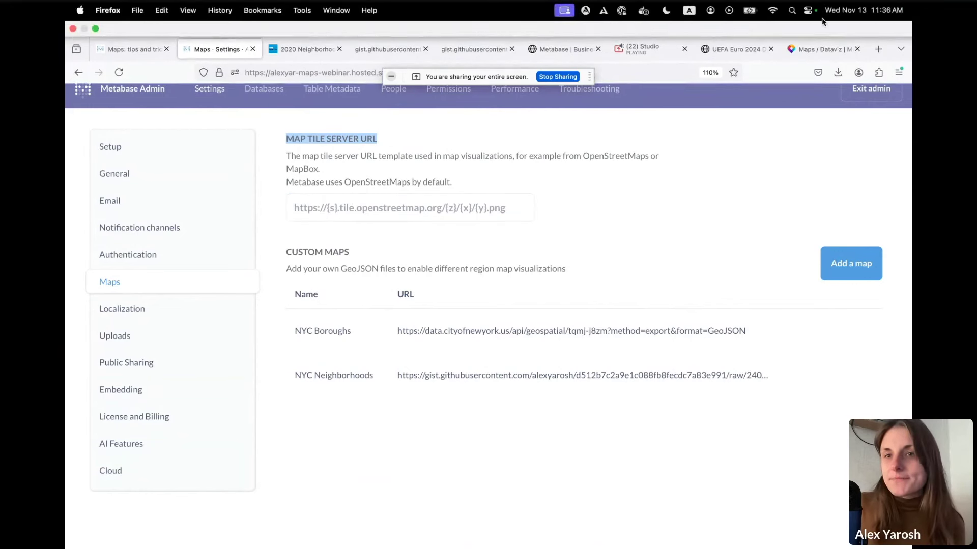
Copy the Dataviz map's 512x512 XYZ .png URL from the Raster tiles section
{"action": "left_click", "coordinate": [831, 40]}
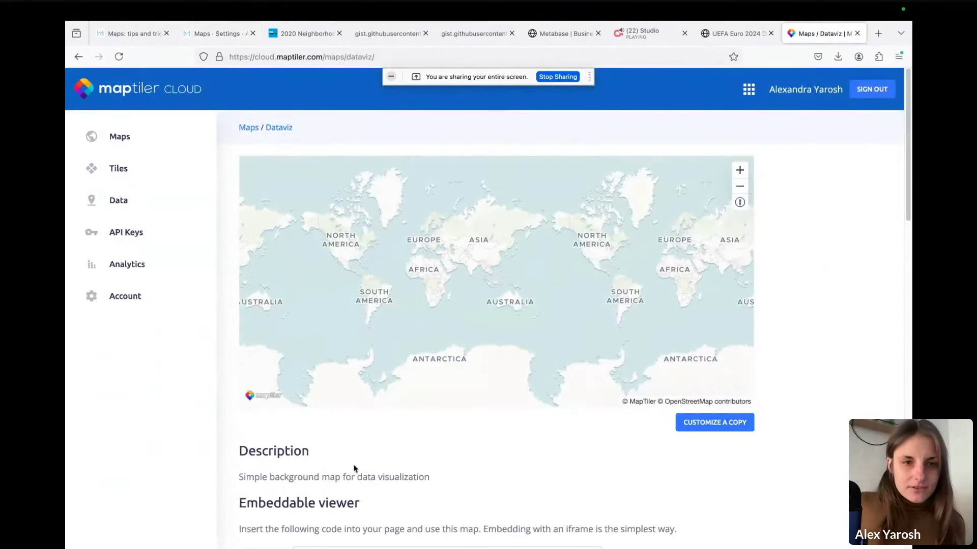
{"action": "scroll", "coordinate": [318, 444], "scroll_direction": "down", "scroll_amount": 9}
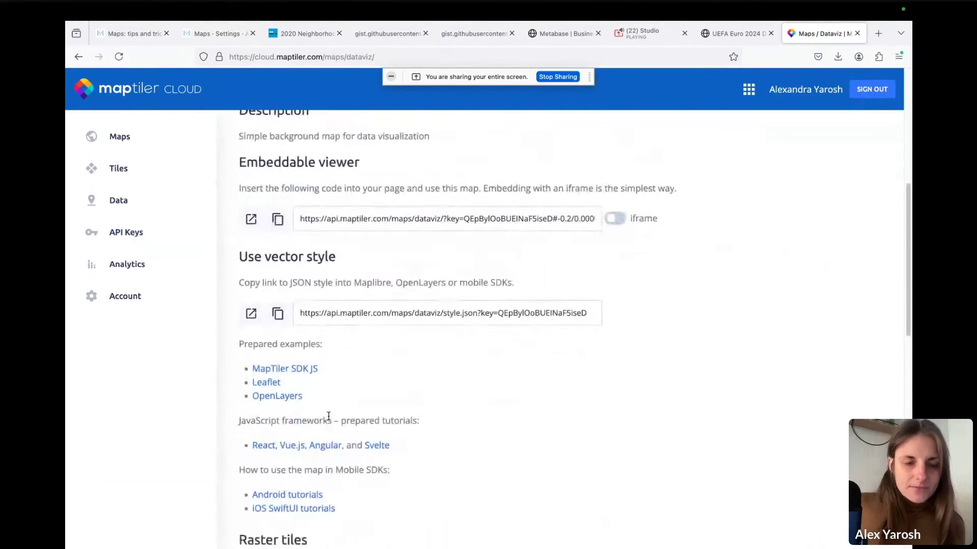
{"action": "scroll", "coordinate": [557, 370], "scroll_direction": "down", "scroll_amount": 4}
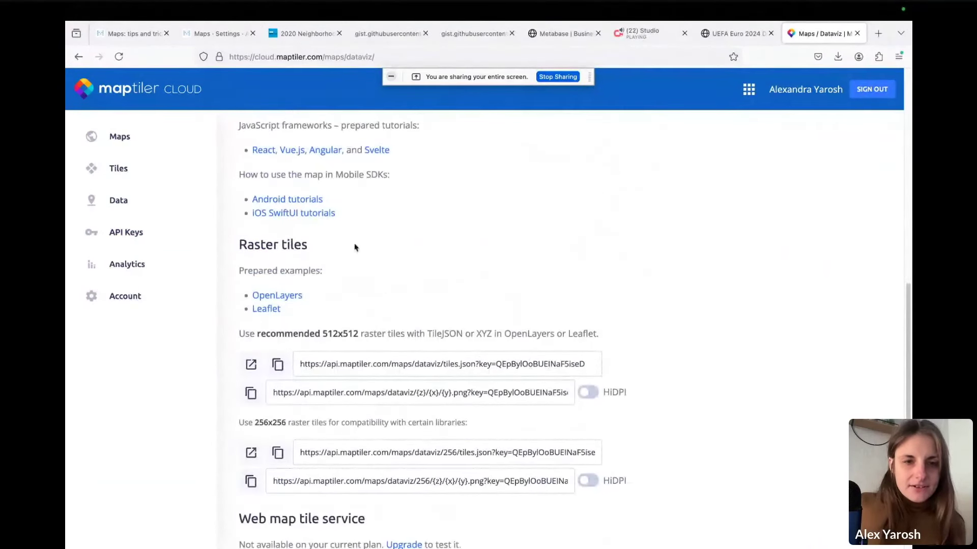
{"action": "left_click_drag", "start_coordinate": [293, 246], "coordinate": [238, 247]}
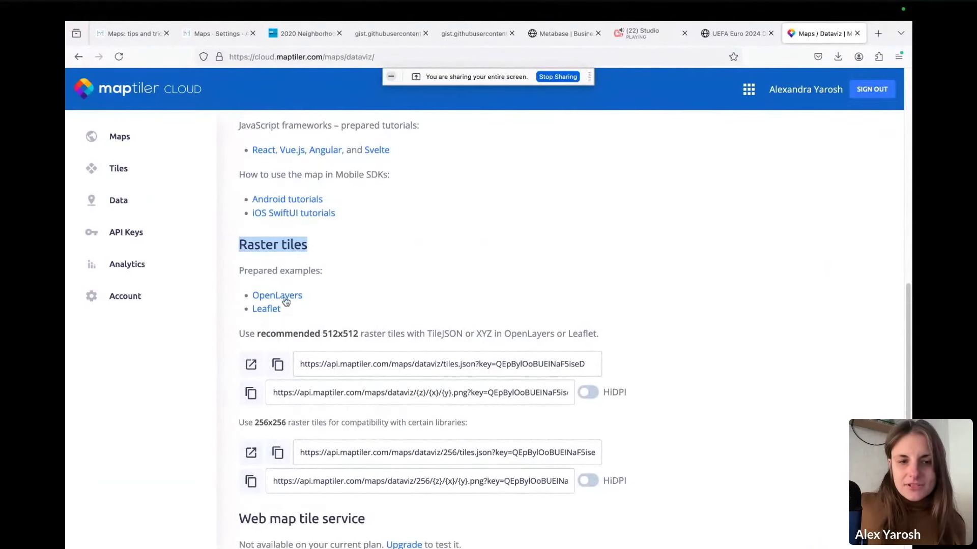
{"action": "left_click", "coordinate": [251, 394]}
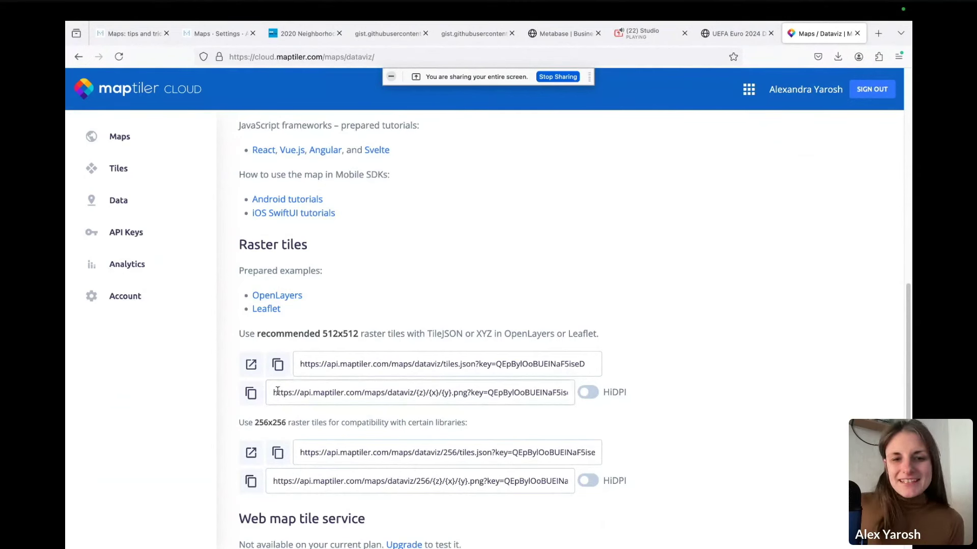
{"action": "left_click", "coordinate": [508, 400]}
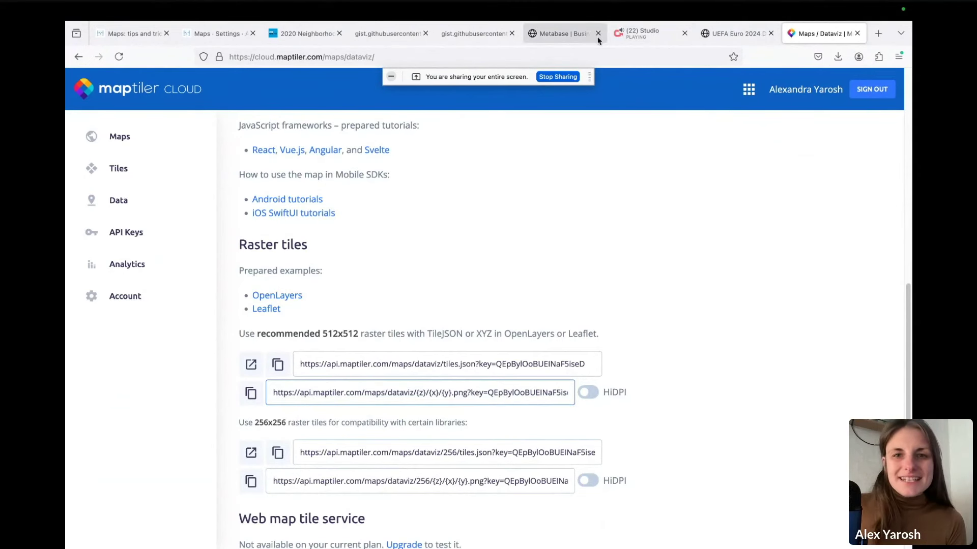
Paste the MapTiler Dataviz raster tile URL into Map tile server URL and save it
{"action": "left_click", "coordinate": [216, 33]}
{"action": "left_click", "coordinate": [347, 208]}
{"action": "key", "text": "ctrl+v"}
{"action": "left_click", "coordinate": [633, 208]}
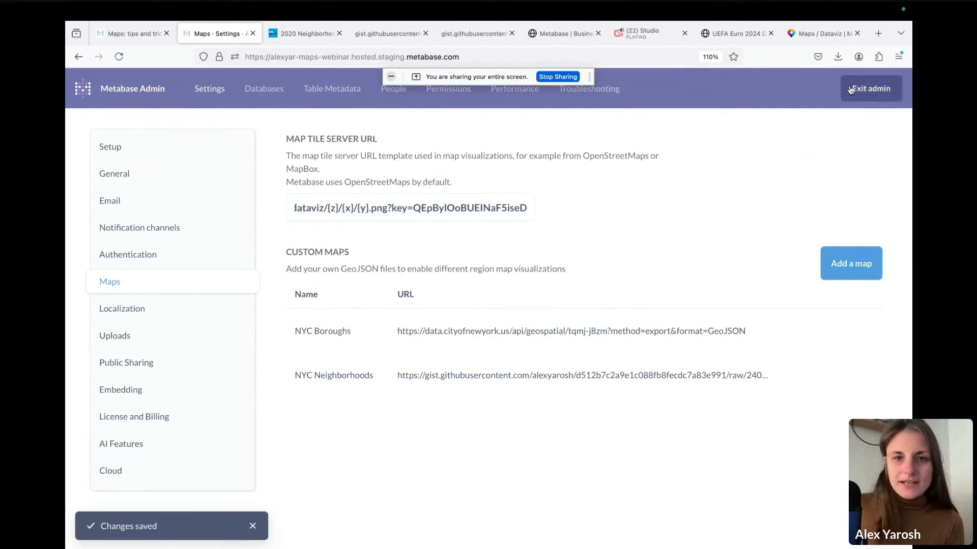
Map the Bicycle Parking 20241112 model on the new tiles with a box filter over Brooklyn
{"action": "left_click", "coordinate": [871, 89]}
{"action": "left_click", "coordinate": [229, 284]}
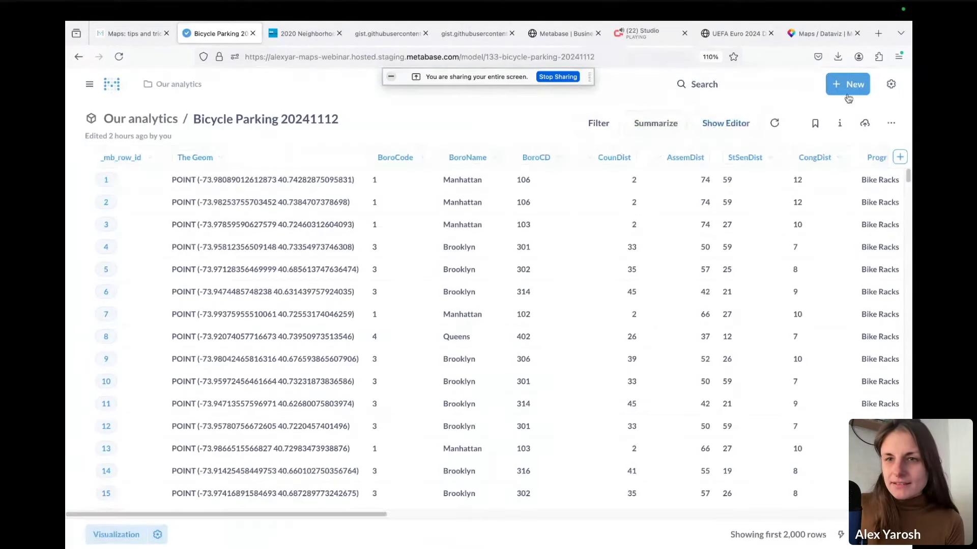
{"action": "left_click", "coordinate": [738, 123]}
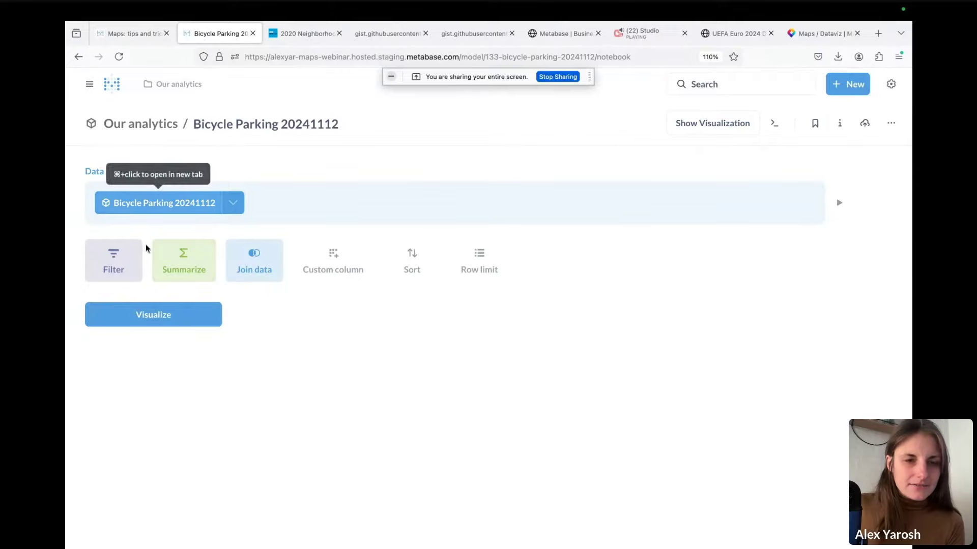
{"action": "left_click", "coordinate": [139, 314]}
{"action": "left_click", "coordinate": [157, 536]}
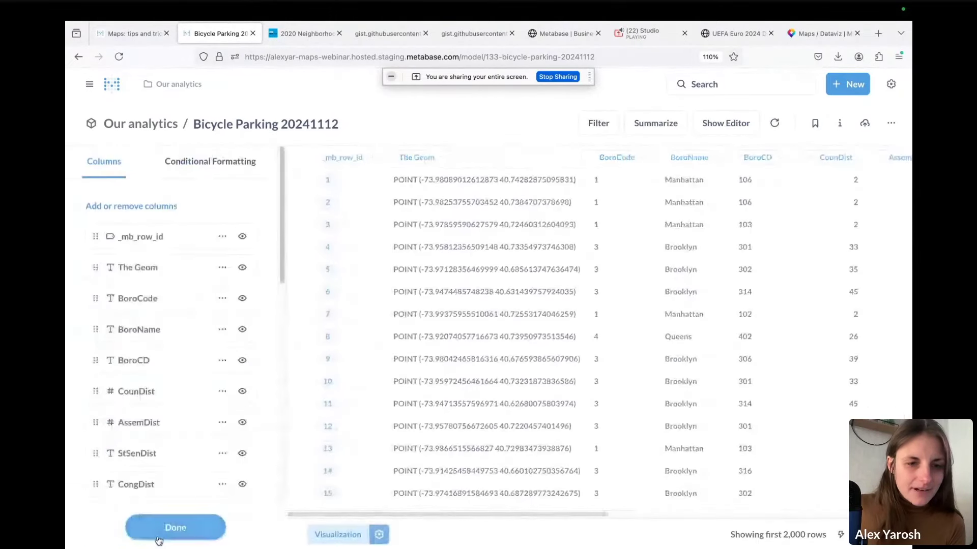
{"action": "left_click", "coordinate": [338, 534]}
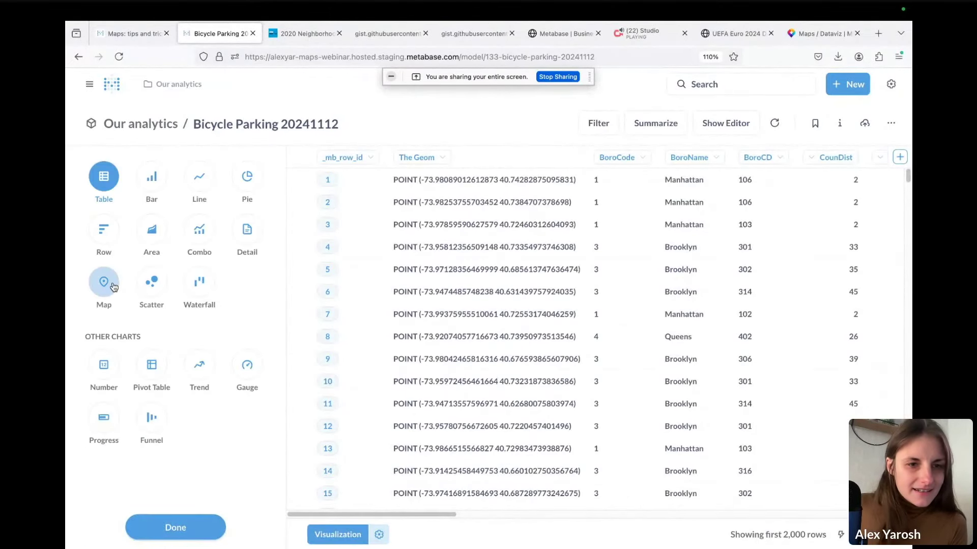
{"action": "left_click", "coordinate": [104, 282]}
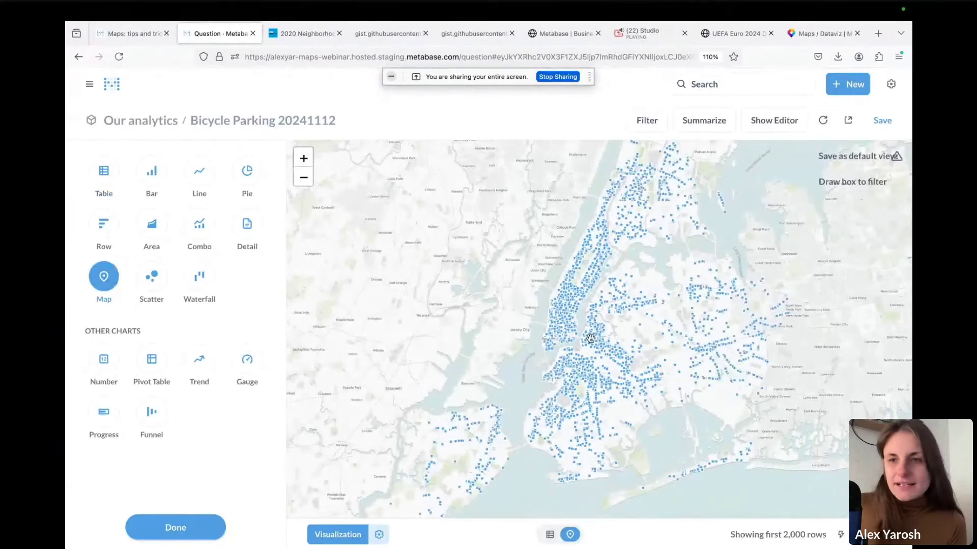
{"action": "left_click", "coordinate": [864, 182]}
{"action": "left_click_drag", "start_coordinate": [554, 350], "coordinate": [639, 408]}
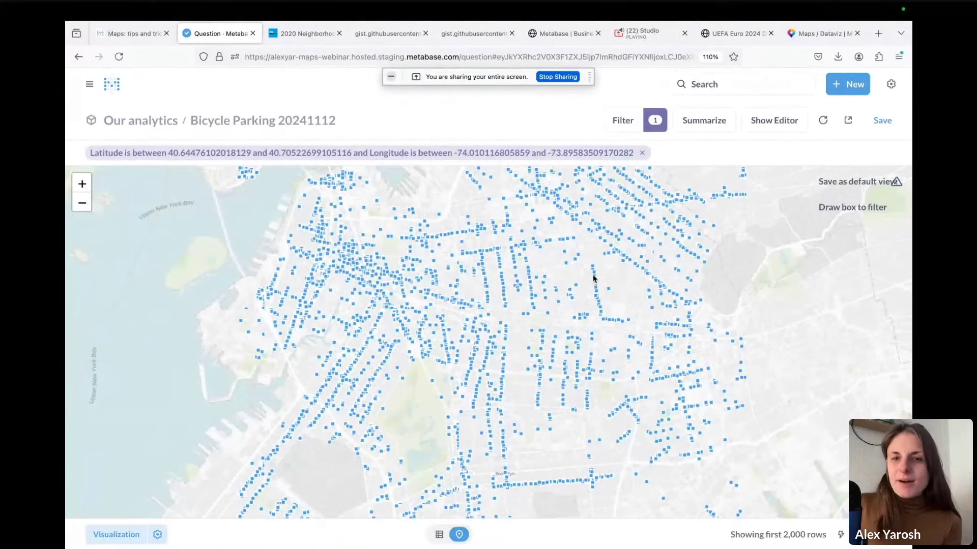
{"action": "left_click_drag", "start_coordinate": [636, 284], "coordinate": [625, 379]}
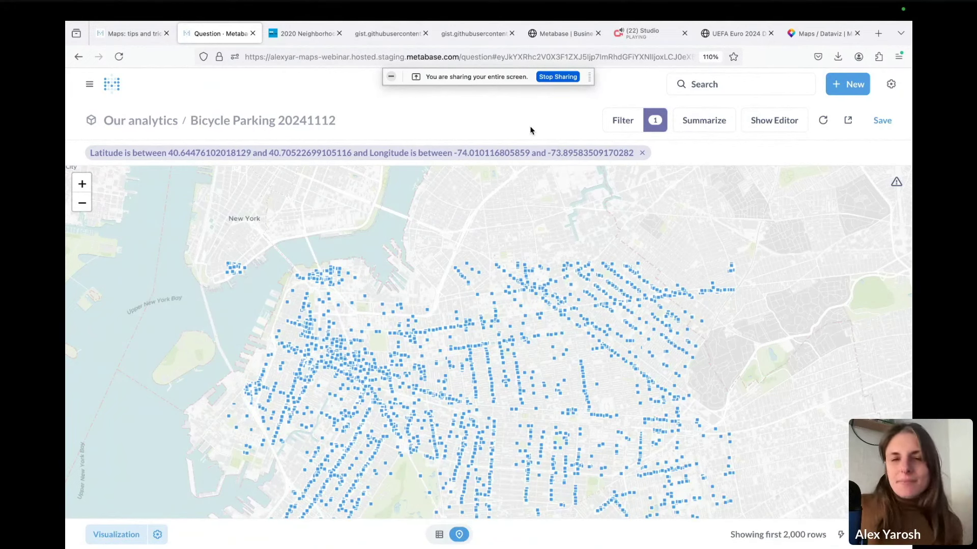
{"action": "mouse_move", "coordinate": [481, 225]}
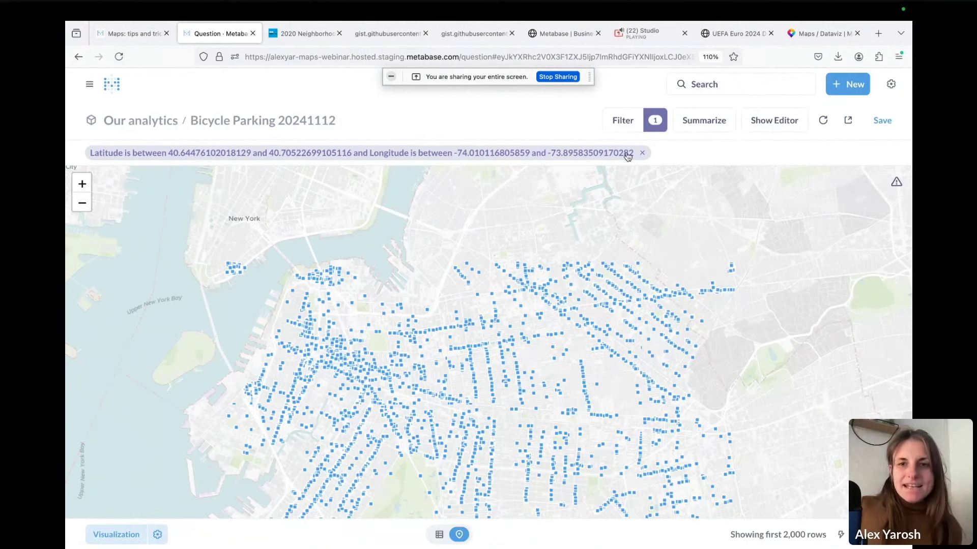
Open the Latitude/Longitude box filter pill, back out of the column options, and remove it
{"action": "left_click", "coordinate": [643, 153]}
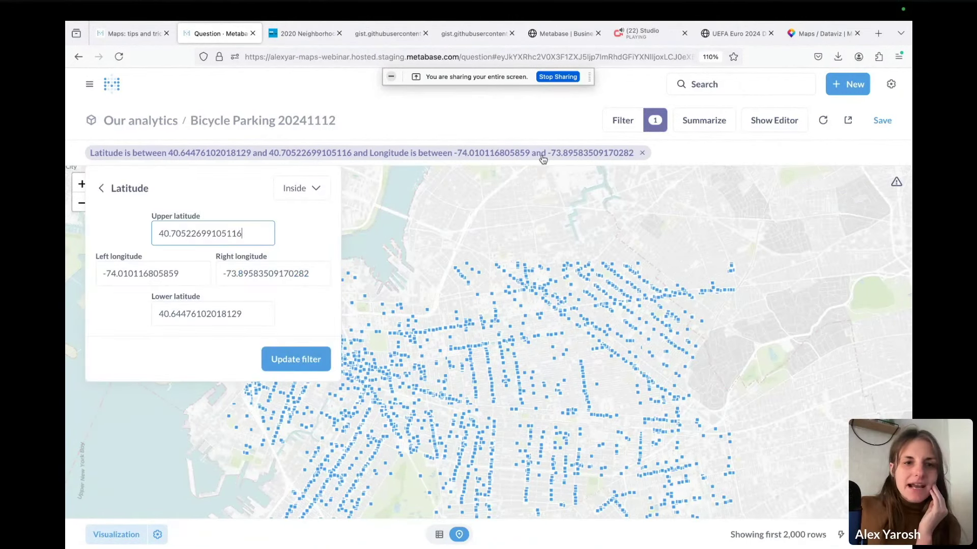
{"action": "left_click", "coordinate": [127, 187]}
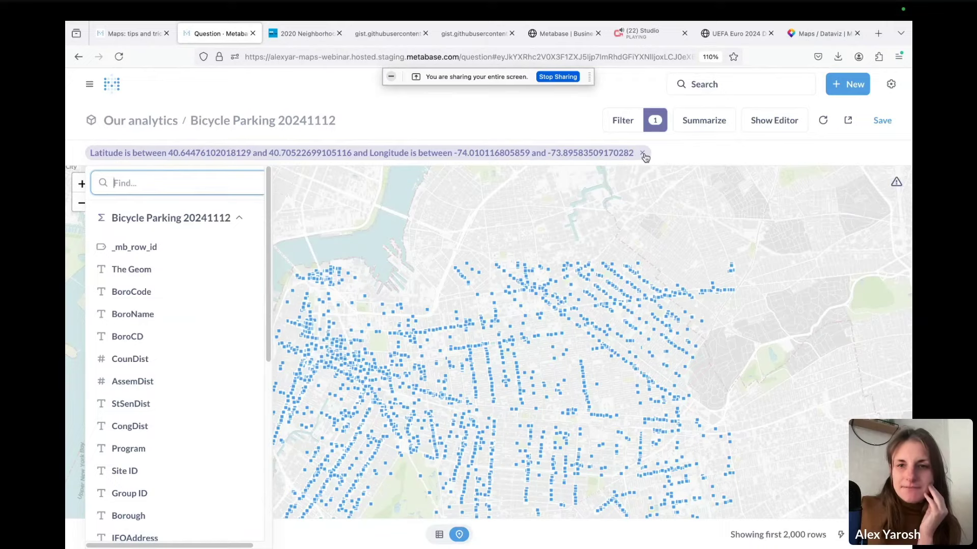
{"action": "left_click", "coordinate": [642, 153]}
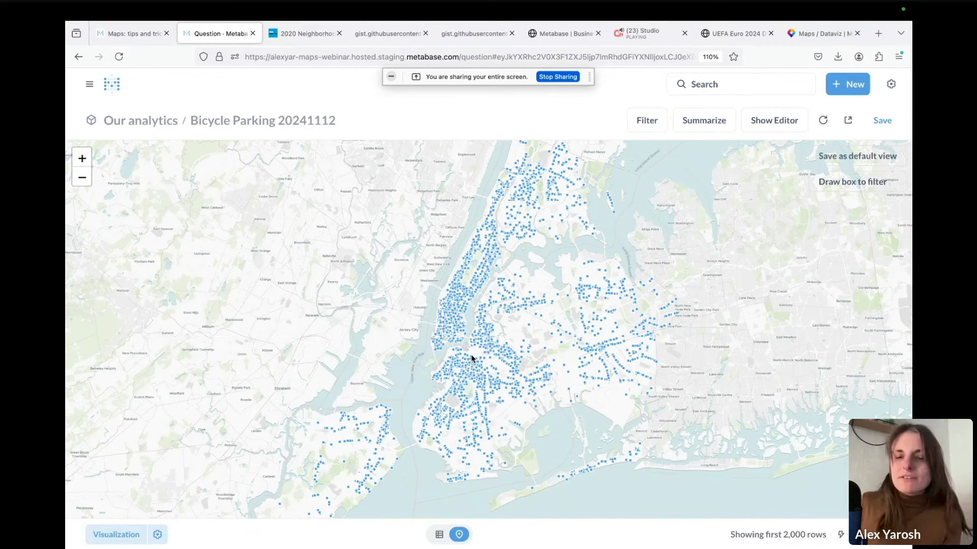
{"action": "left_click", "coordinate": [704, 128]}
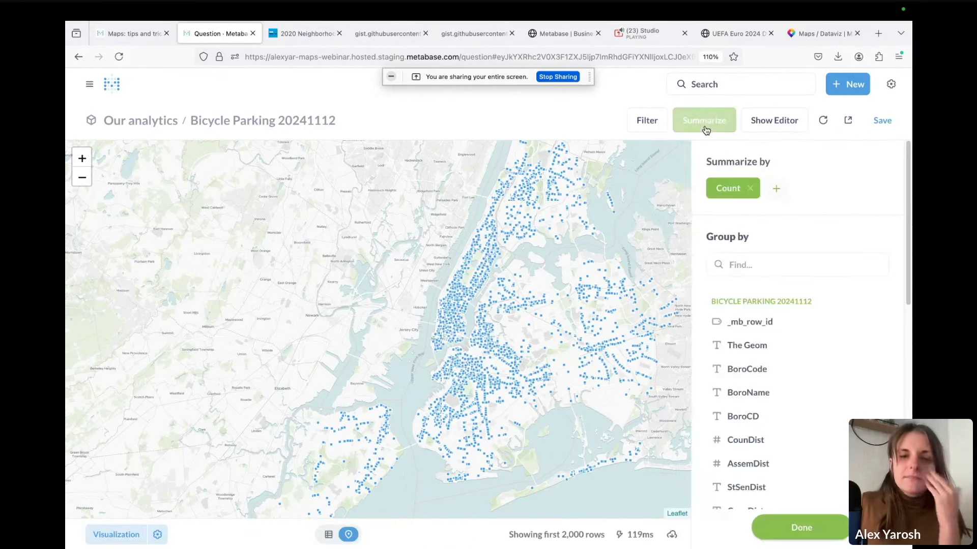
{"action": "scroll", "coordinate": [805, 338], "scroll_direction": "down", "scroll_amount": 8}
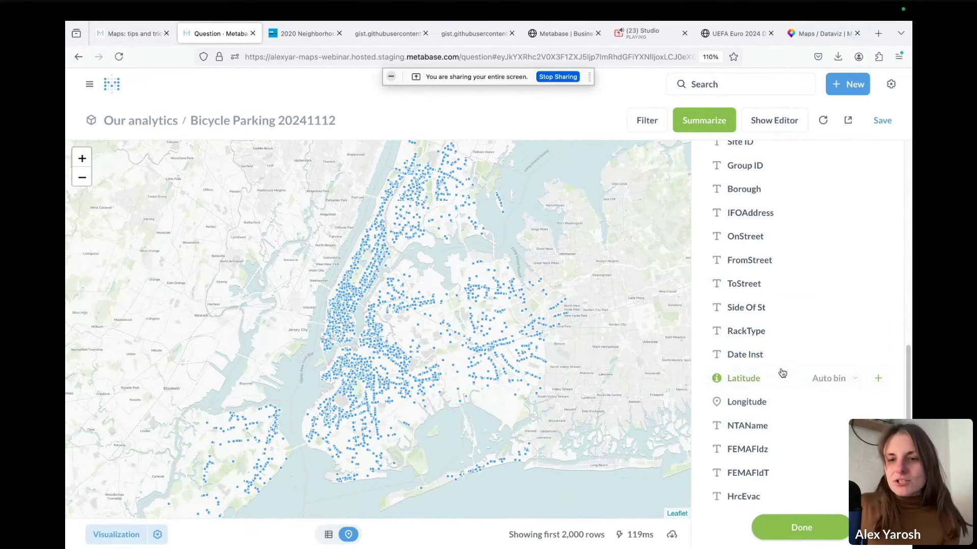
{"action": "left_click", "coordinate": [777, 427]}
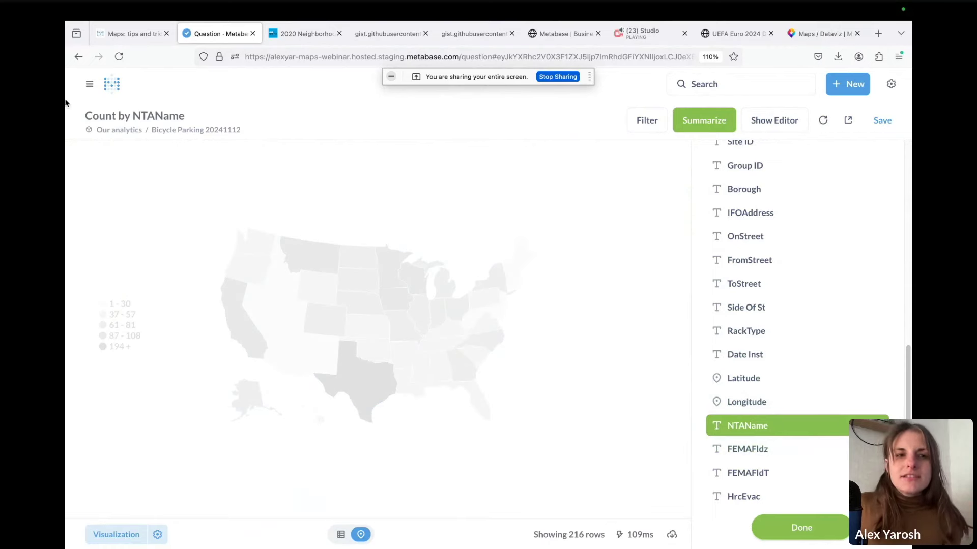
{"action": "left_click", "coordinate": [79, 57]}
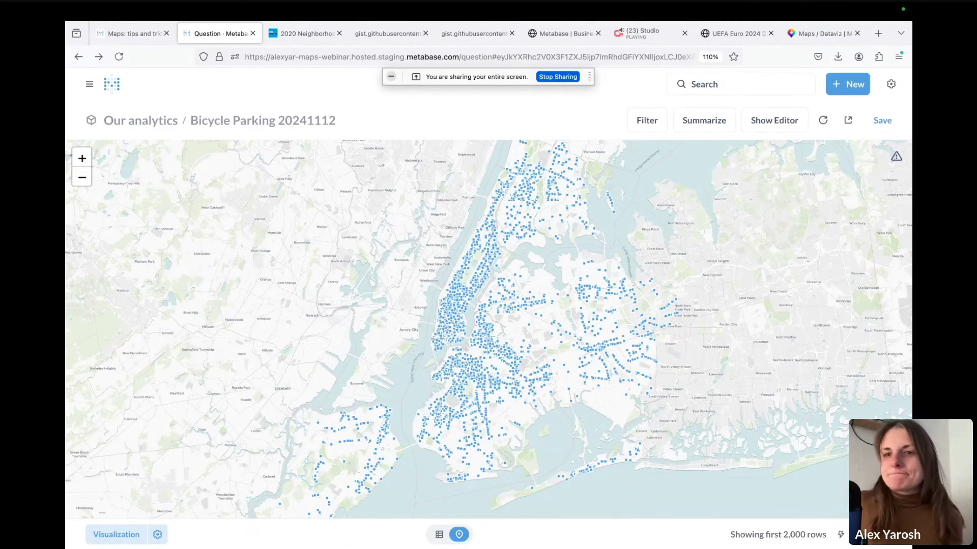
Start a new question on the Sample Database Accounts table and display it as a bar chart
{"action": "left_click", "coordinate": [847, 83]}
{"action": "left_click", "coordinate": [796, 119]}
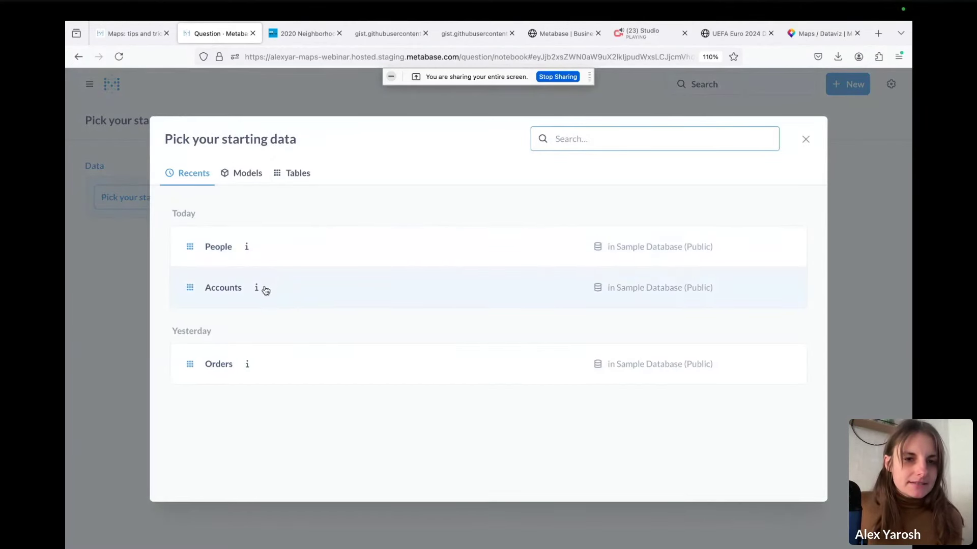
{"action": "left_click", "coordinate": [309, 281]}
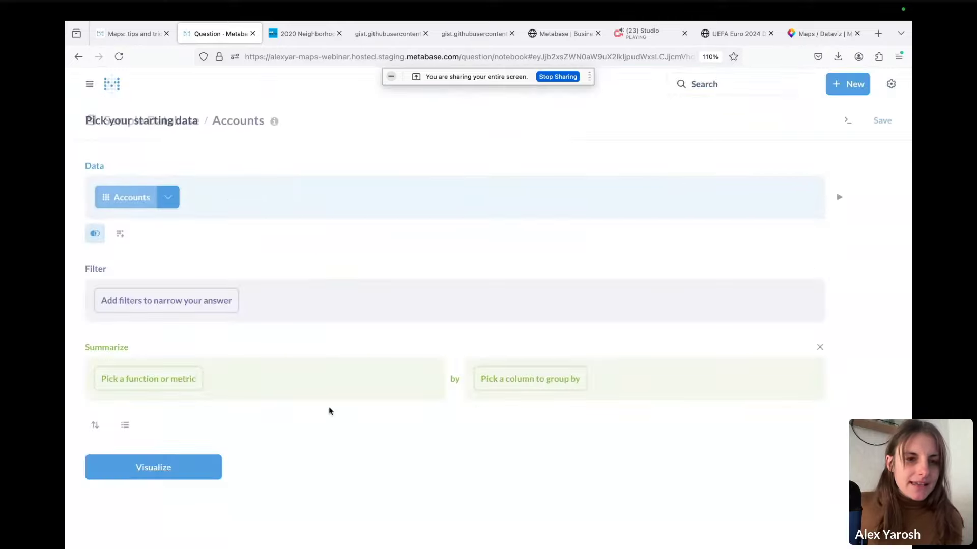
{"action": "left_click", "coordinate": [152, 466]}
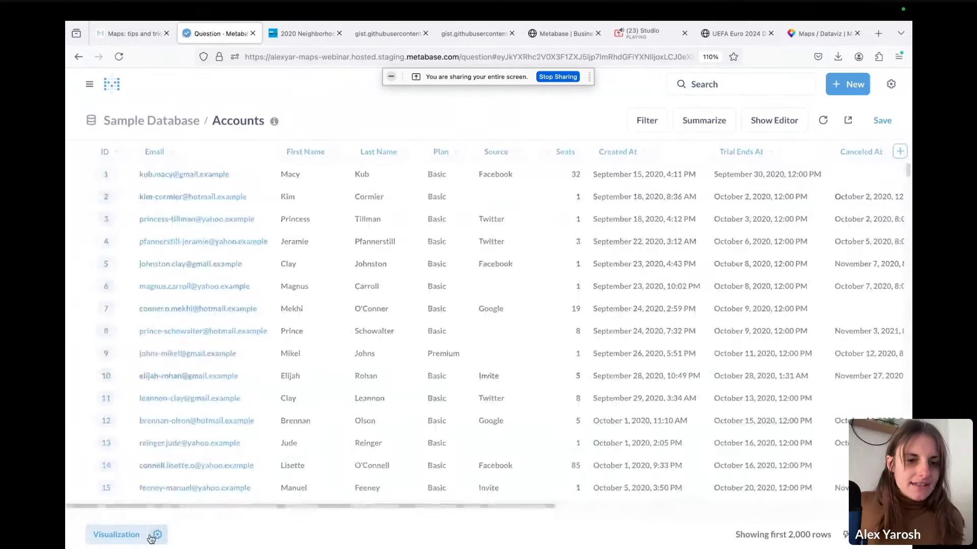
{"action": "left_click", "coordinate": [153, 534]}
{"action": "left_click", "coordinate": [329, 535]}
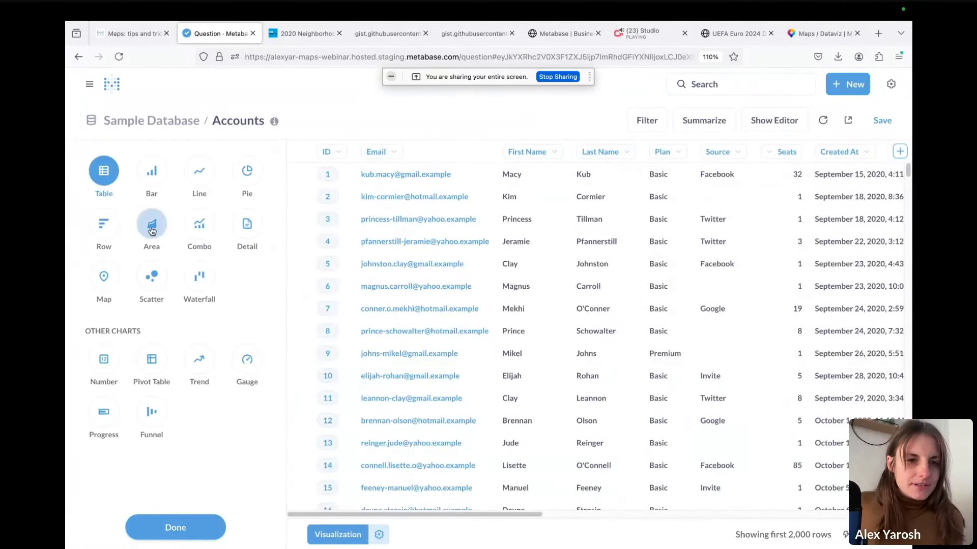
{"action": "left_click", "coordinate": [156, 177]}
Set the bar chart's x-axis to Email and y-axis to Seats, then reopen the query editor
{"action": "left_click", "coordinate": [166, 160]}
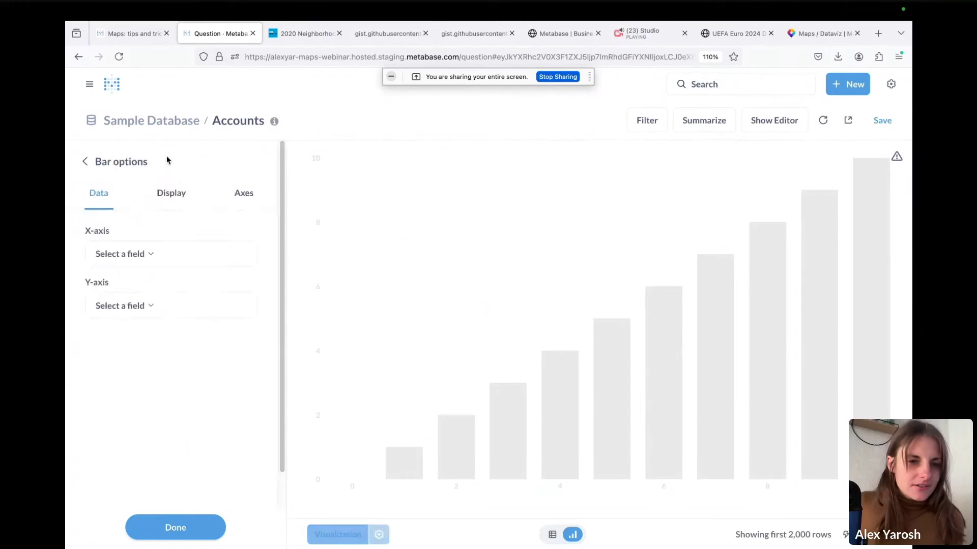
{"action": "left_click", "coordinate": [105, 254]}
{"action": "left_click", "coordinate": [127, 307]}
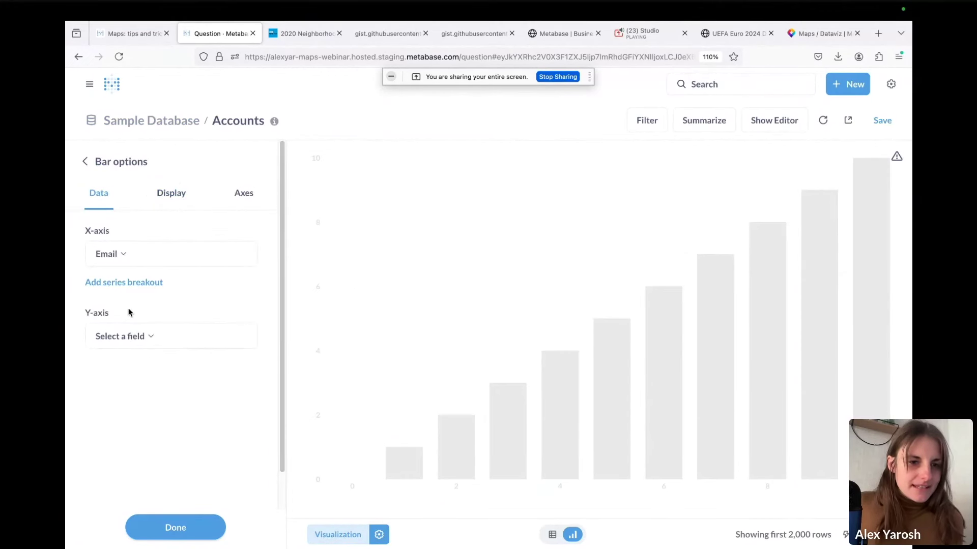
{"action": "left_click", "coordinate": [130, 337]}
{"action": "left_click", "coordinate": [153, 369]}
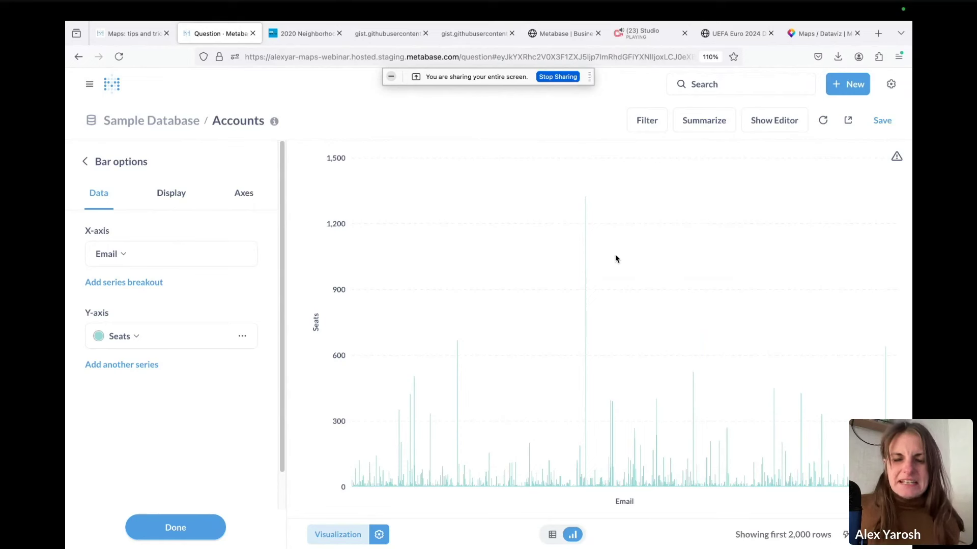
{"action": "mouse_move", "coordinate": [586, 215]}
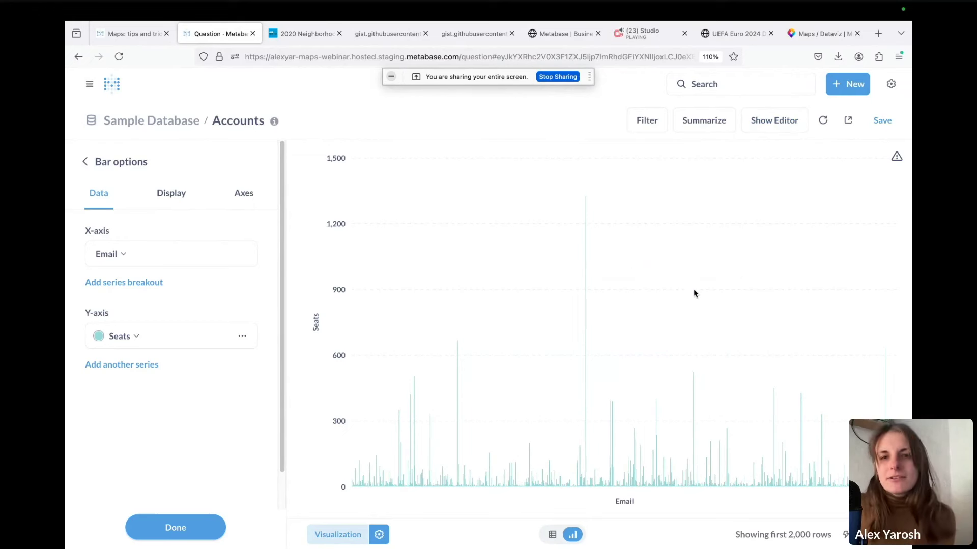
{"action": "left_click", "coordinate": [791, 123]}
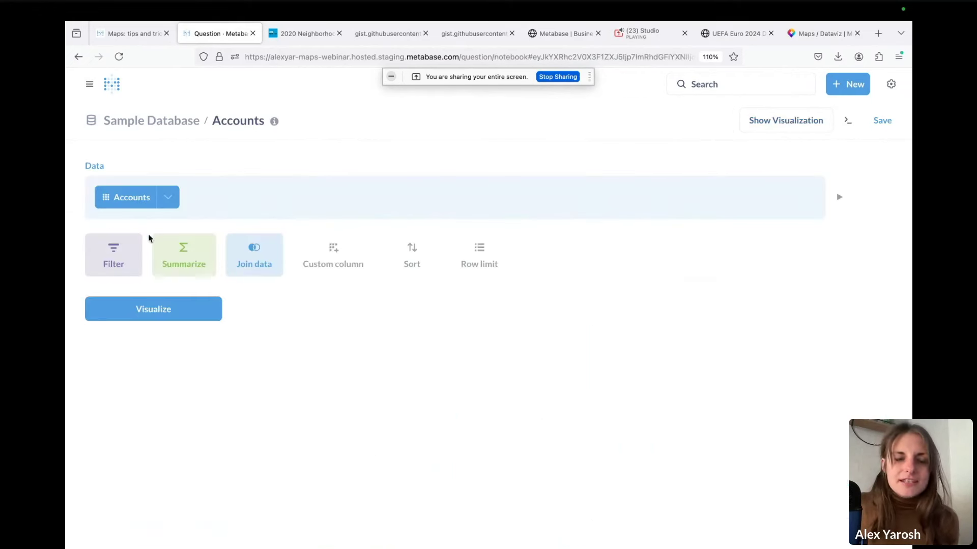
Summarize Accounts as Count of rows by Seats split into 10 bins, shown as a bar chart
{"action": "left_click", "coordinate": [168, 258]}
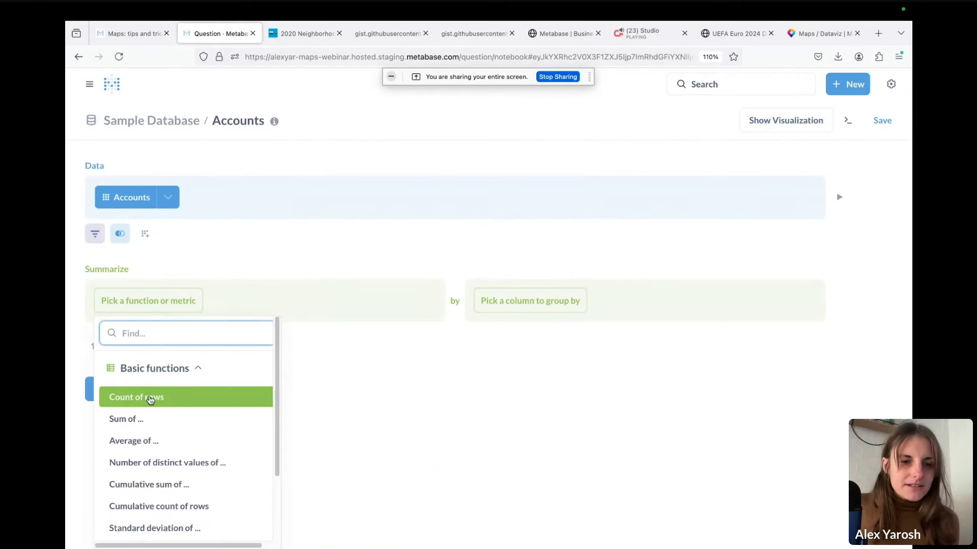
{"action": "left_click", "coordinate": [151, 399]}
{"action": "left_click", "coordinate": [547, 307]}
{"action": "scroll", "coordinate": [554, 438], "scroll_direction": "down", "scroll_amount": 4}
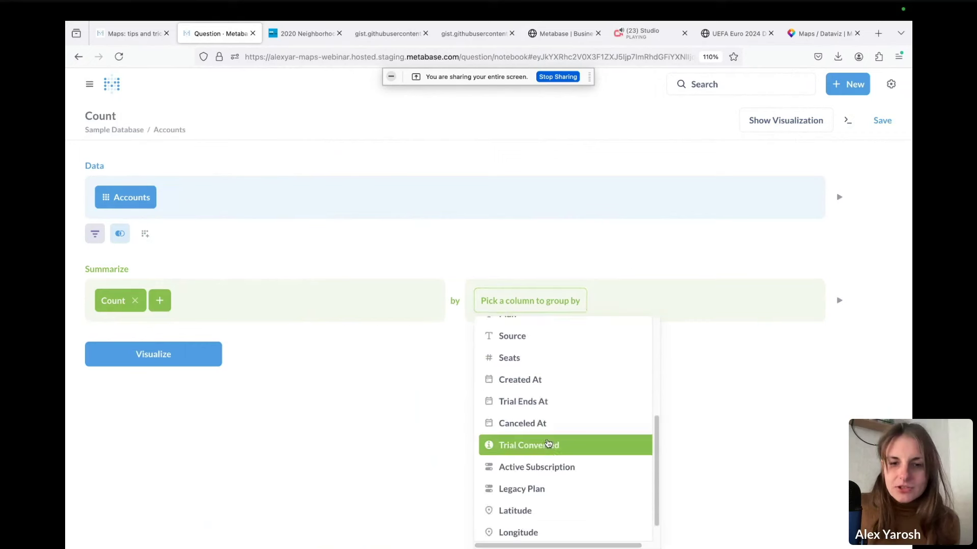
{"action": "left_click", "coordinate": [558, 374]}
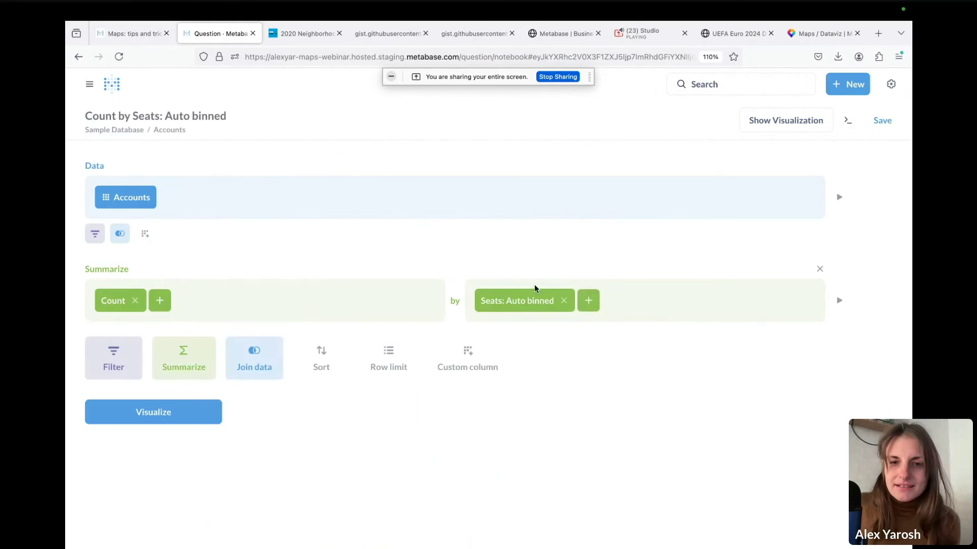
{"action": "left_click", "coordinate": [527, 302]}
{"action": "left_click", "coordinate": [618, 527]}
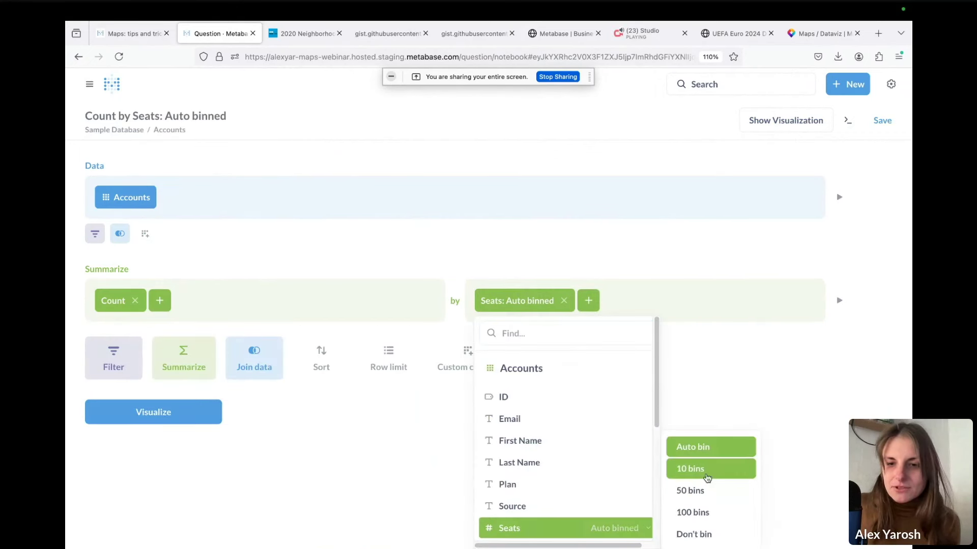
{"action": "left_click", "coordinate": [687, 467]}
{"action": "left_click", "coordinate": [166, 413]}
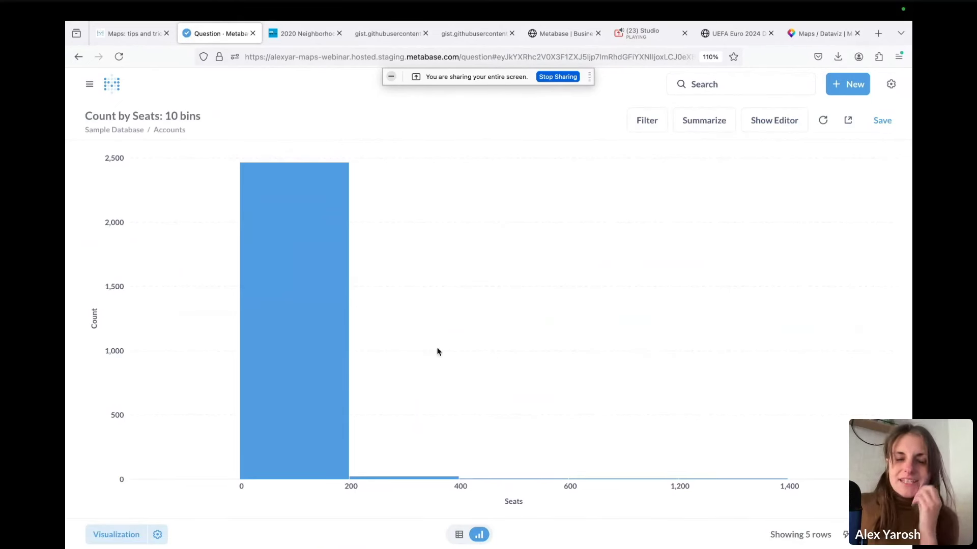
{"action": "mouse_move", "coordinate": [328, 309]}
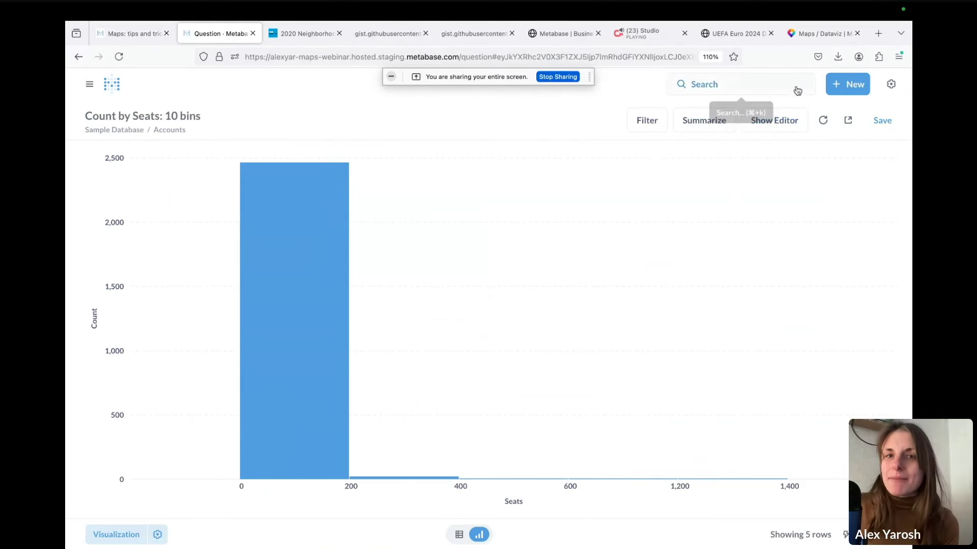
{"action": "left_click", "coordinate": [845, 85]}
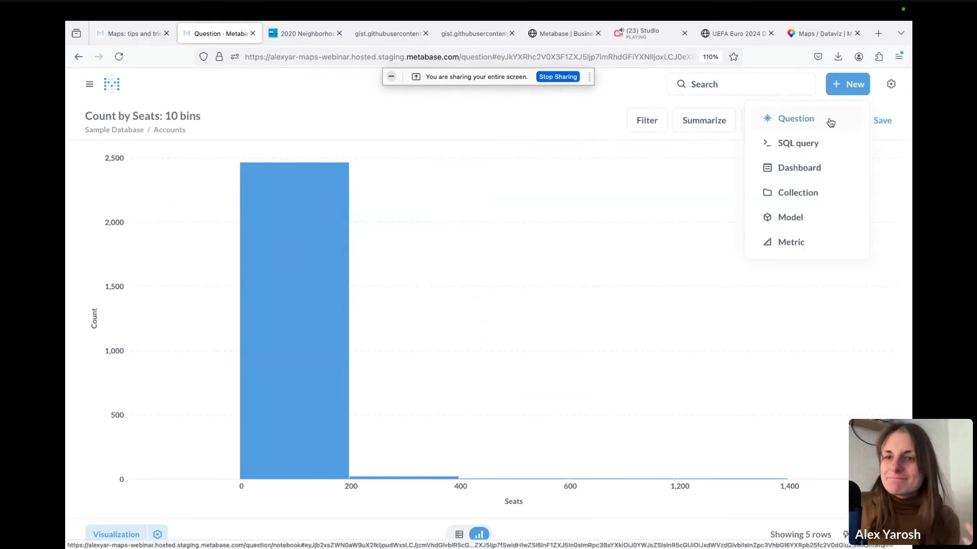
{"action": "left_click", "coordinate": [830, 123]}
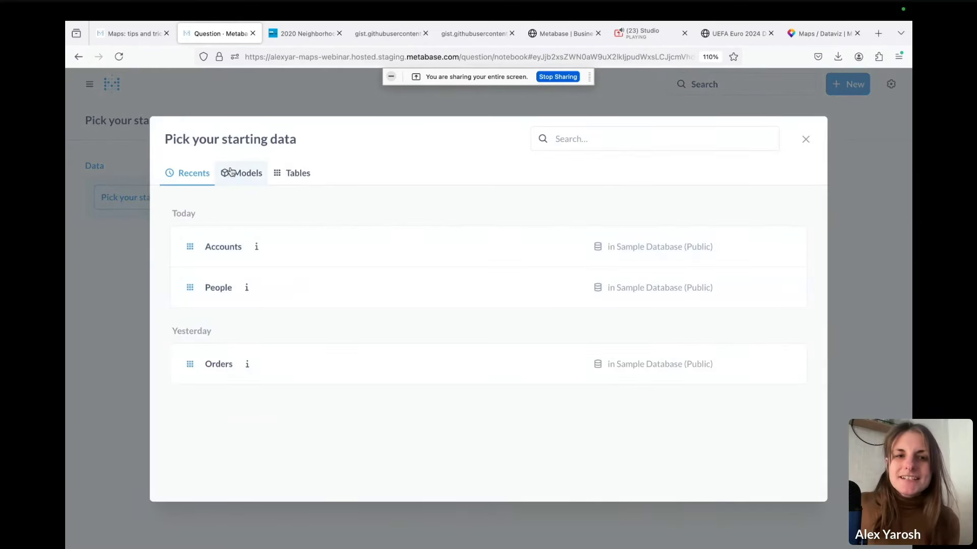
{"action": "left_click", "coordinate": [241, 172]}
{"action": "left_click", "coordinate": [488, 206]}
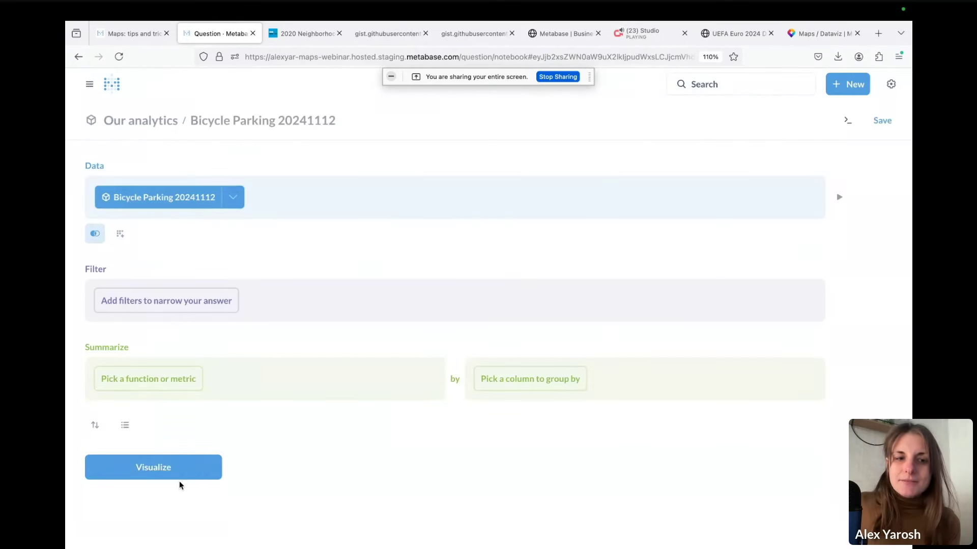
{"action": "left_click", "coordinate": [183, 479]}
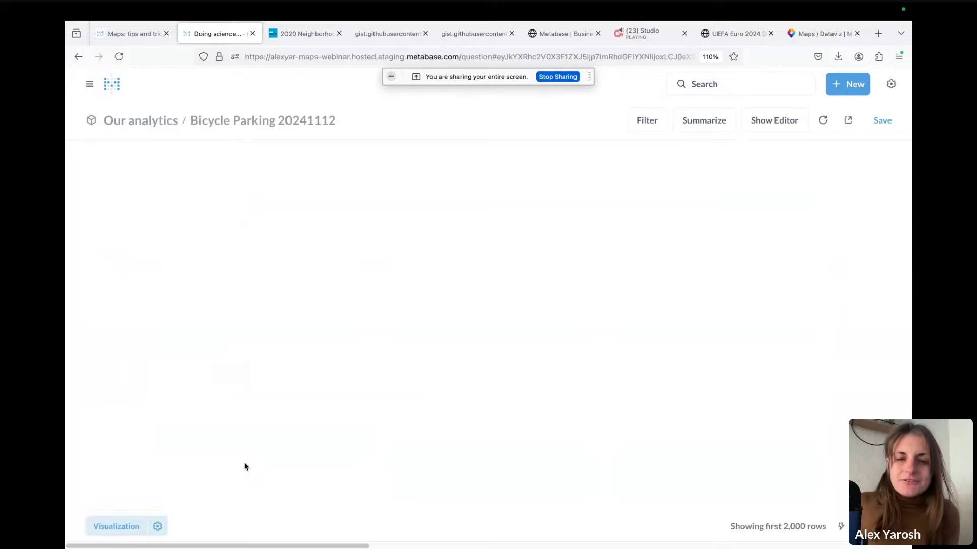
{"action": "left_click", "coordinate": [157, 535]}
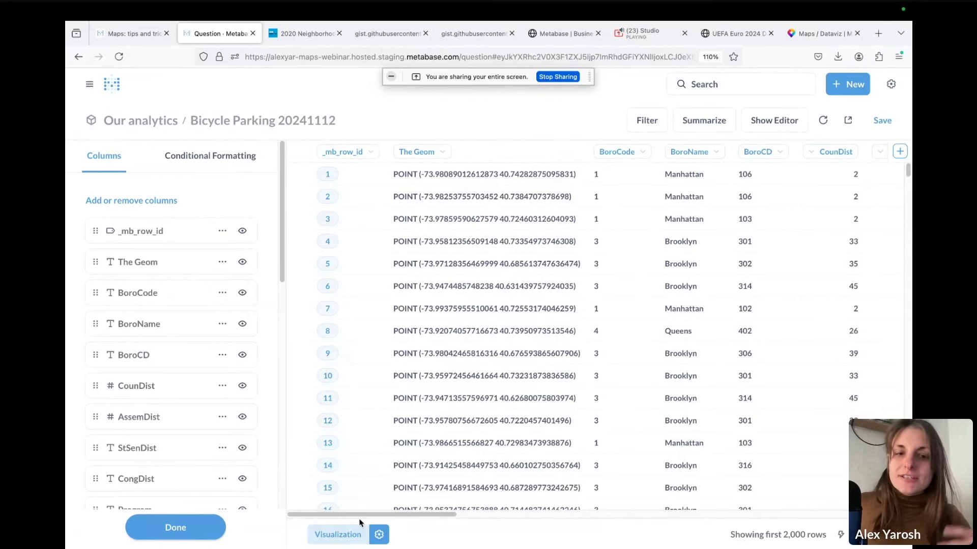
{"action": "left_click_drag", "start_coordinate": [367, 515], "coordinate": [527, 530]}
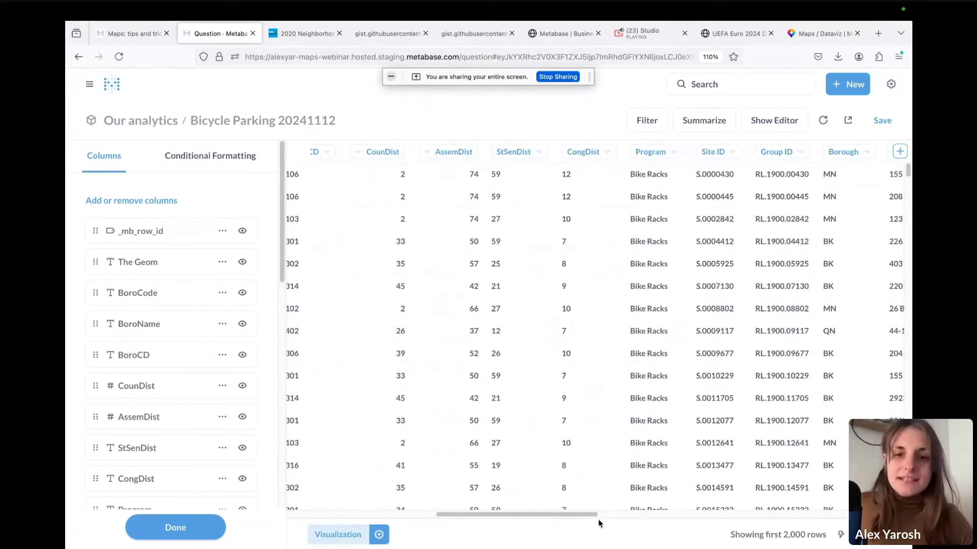
{"action": "left_click_drag", "start_coordinate": [578, 515], "coordinate": [554, 517]}
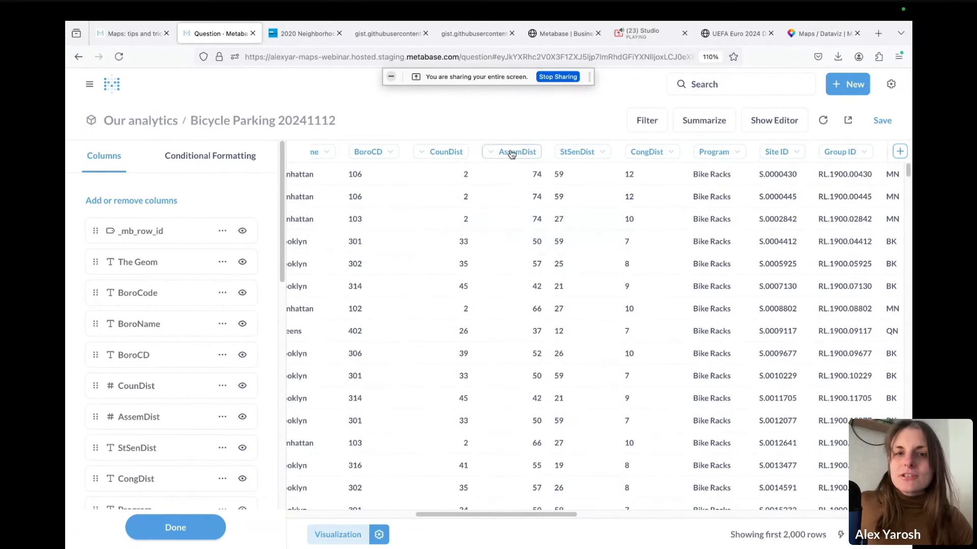
{"action": "mouse_move", "coordinate": [501, 154]}
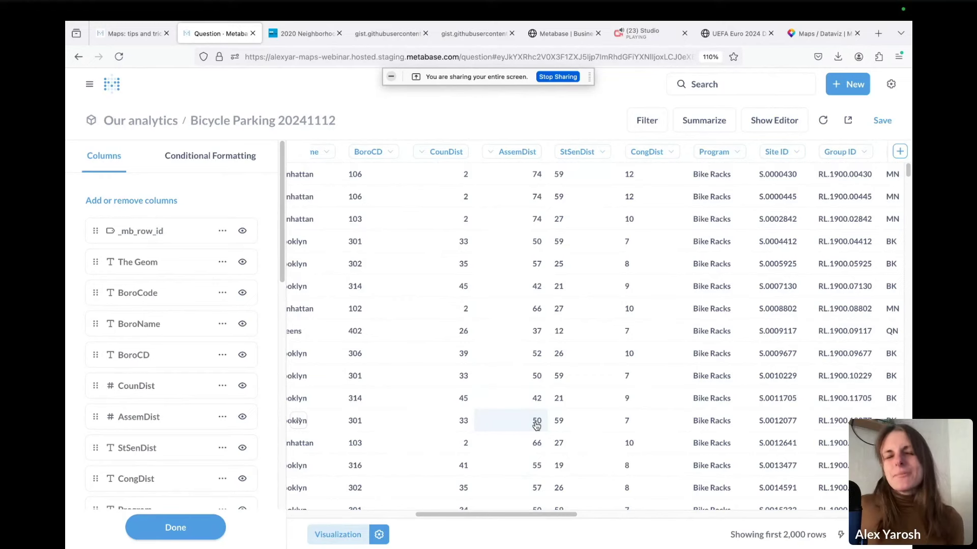
{"action": "left_click_drag", "start_coordinate": [523, 515], "coordinate": [415, 503]}
{"action": "scroll", "coordinate": [414, 502], "scroll_direction": "left", "scroll_amount": 1}
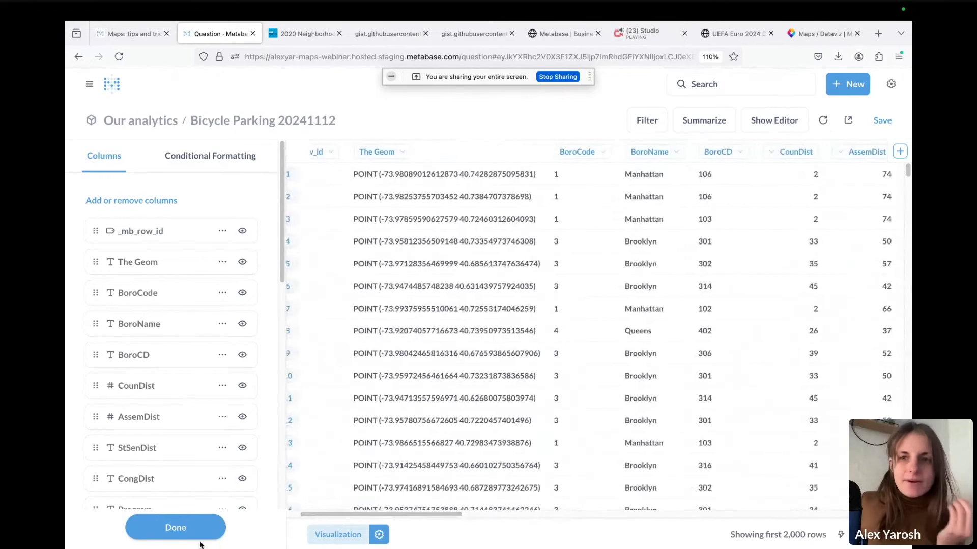
Count the bike parking rows grouped by Latitude binned every 0.1°
{"action": "left_click", "coordinate": [795, 129]}
{"action": "left_click", "coordinate": [192, 257]}
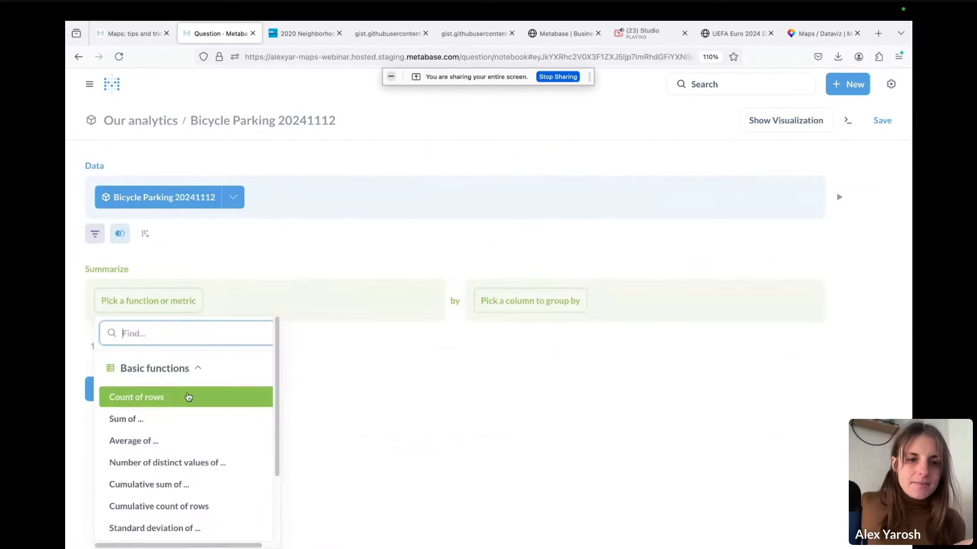
{"action": "left_click", "coordinate": [178, 398]}
{"action": "left_click", "coordinate": [559, 302]}
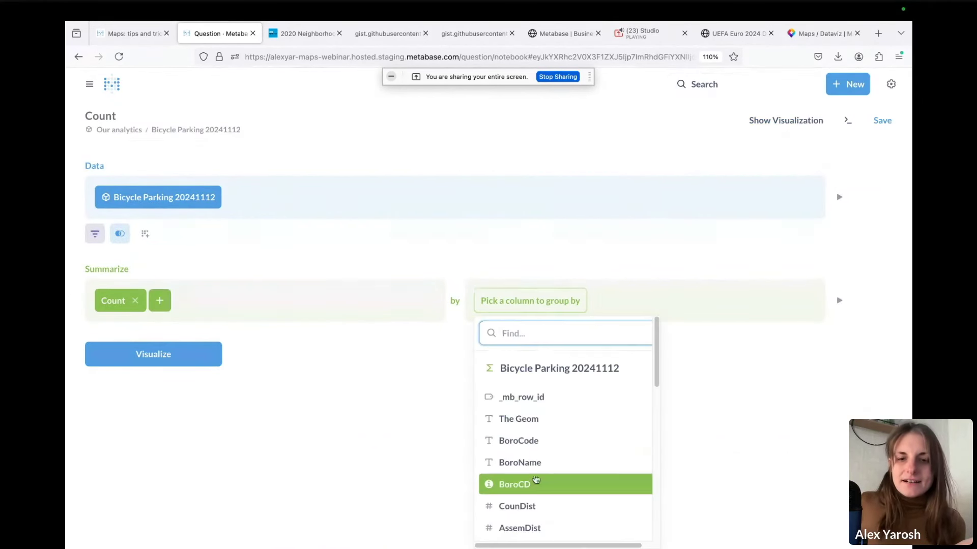
{"action": "scroll", "coordinate": [554, 483], "scroll_direction": "down", "scroll_amount": 10}
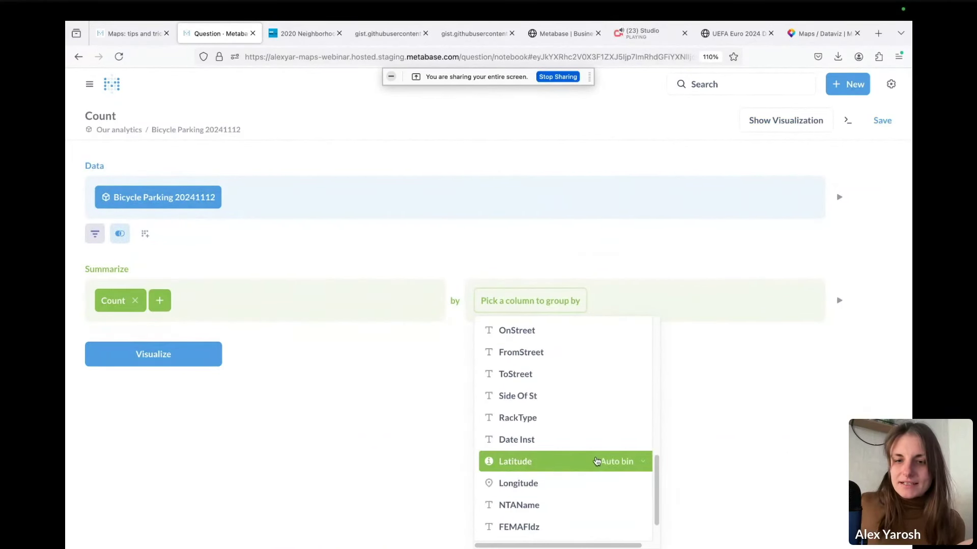
{"action": "left_click", "coordinate": [620, 459]}
{"action": "left_click", "coordinate": [707, 429]}
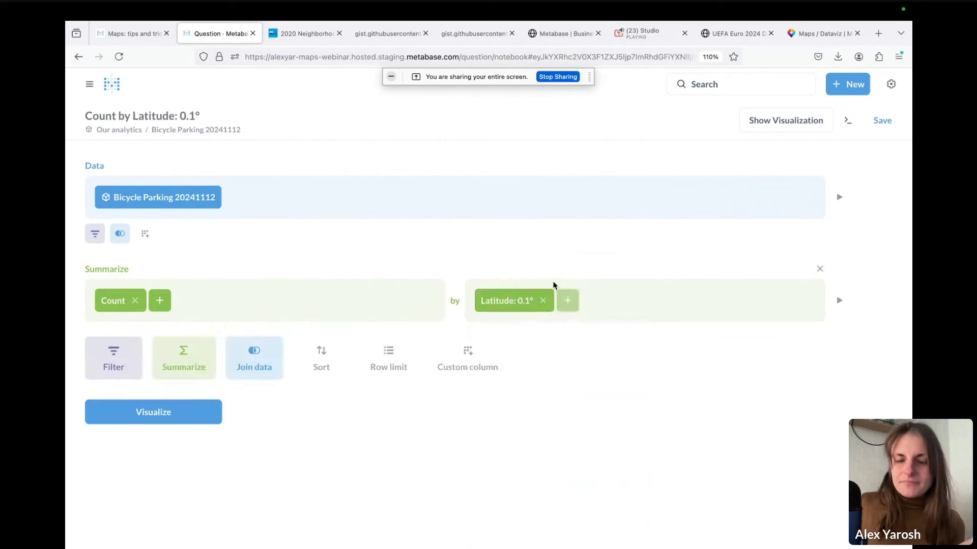
Add Longitude binned every 0.1° as a second grouping and show the grid map
{"action": "left_click", "coordinate": [572, 306]}
{"action": "scroll", "coordinate": [674, 451], "scroll_direction": "down", "scroll_amount": 10}
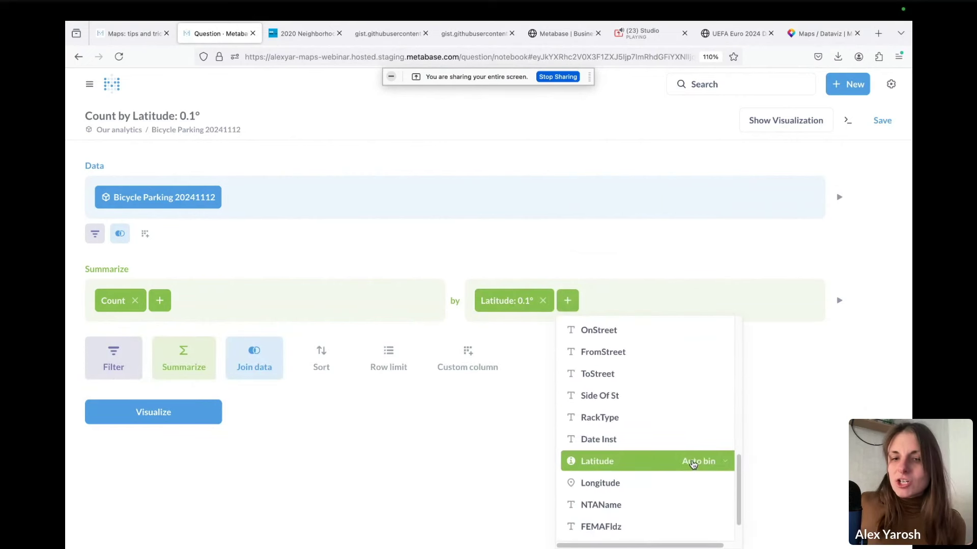
{"action": "left_click", "coordinate": [699, 483]}
{"action": "left_click", "coordinate": [794, 446]}
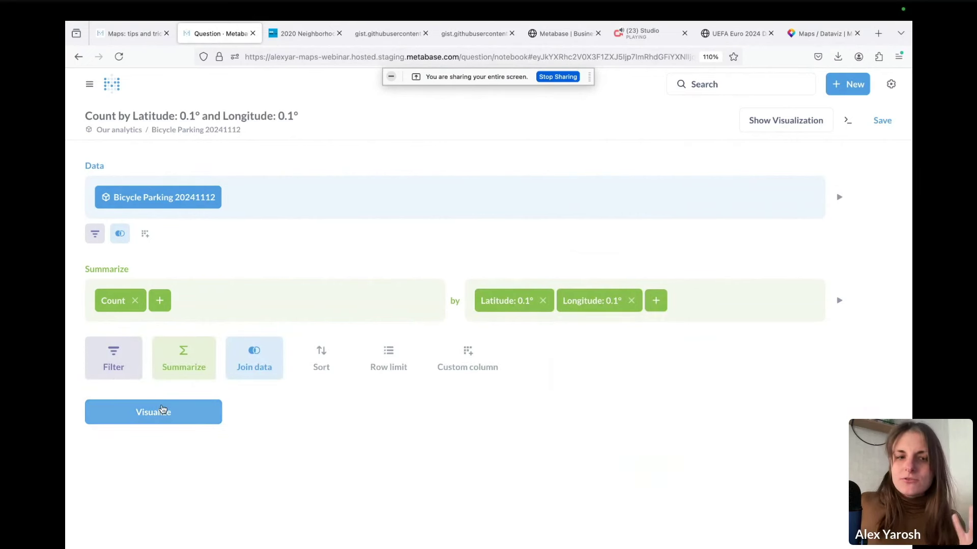
{"action": "left_click", "coordinate": [153, 412]}
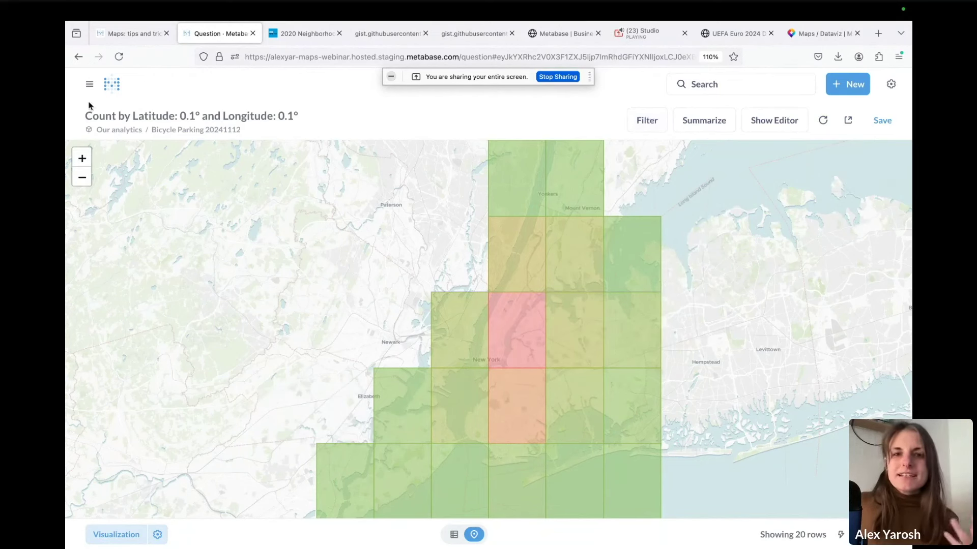
{"action": "mouse_move", "coordinate": [570, 358]}
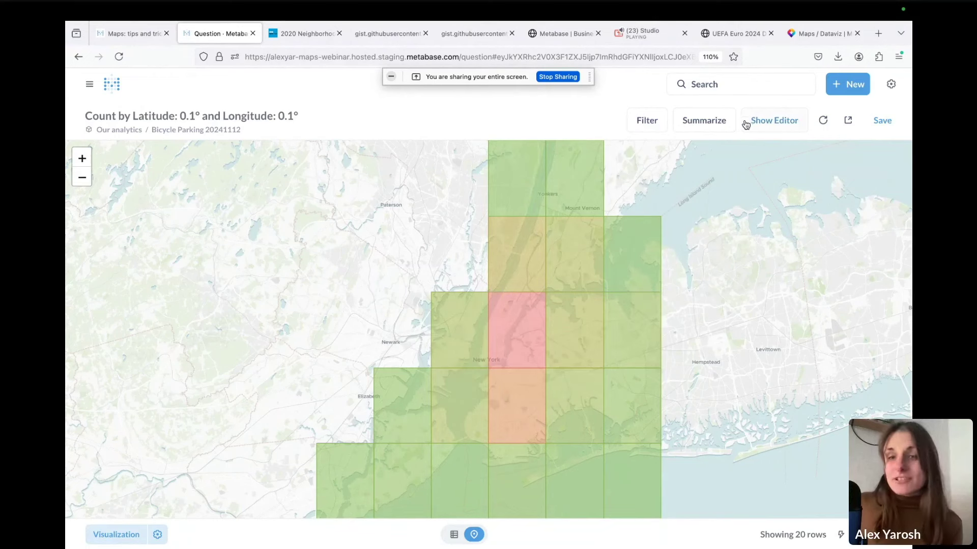
Replace the Latitude and Longitude groupings with NTAName and rerun the count
{"action": "left_click", "coordinate": [763, 126]}
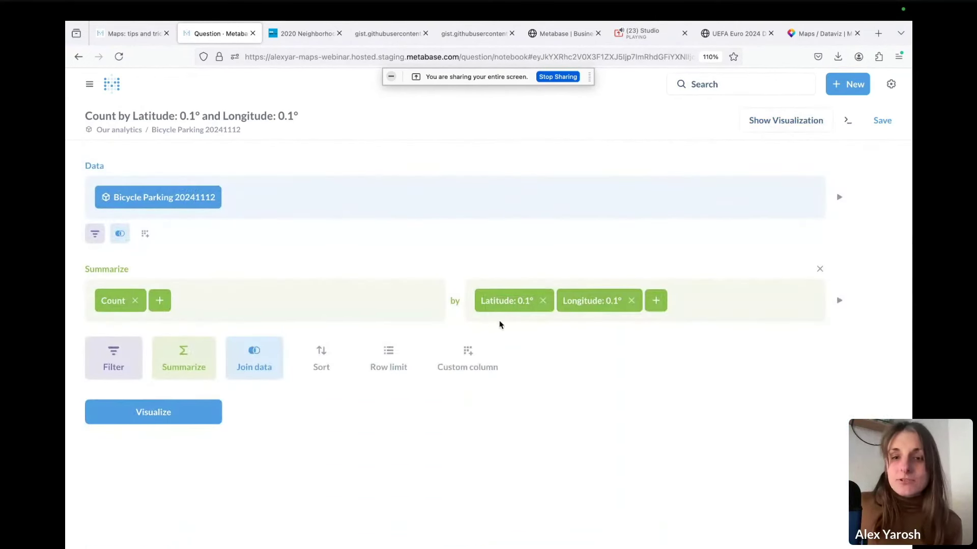
{"action": "left_click", "coordinate": [543, 300]}
{"action": "left_click", "coordinate": [545, 300]}
{"action": "left_click", "coordinate": [559, 310]}
{"action": "scroll", "coordinate": [558, 463], "scroll_direction": "down", "scroll_amount": 10}
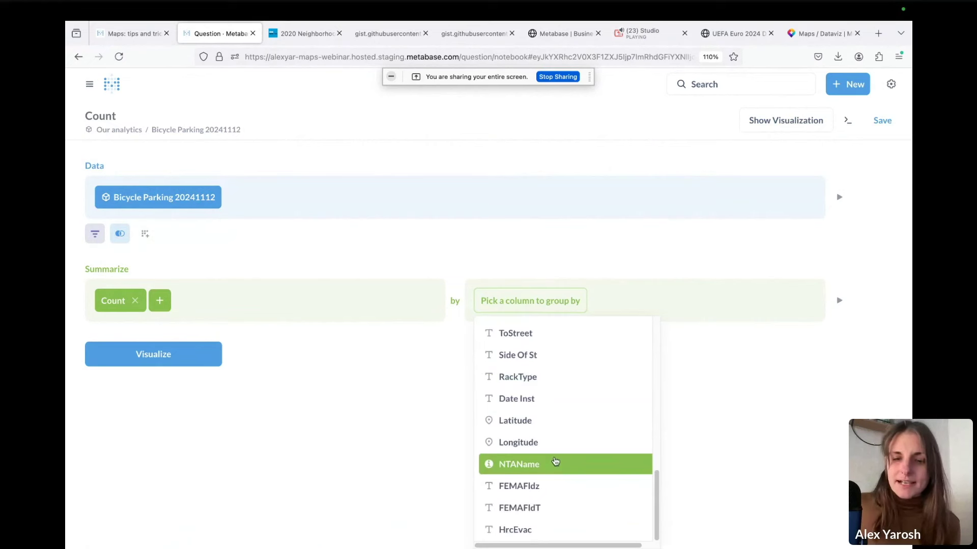
{"action": "left_click", "coordinate": [558, 462]}
{"action": "left_click", "coordinate": [137, 412]}
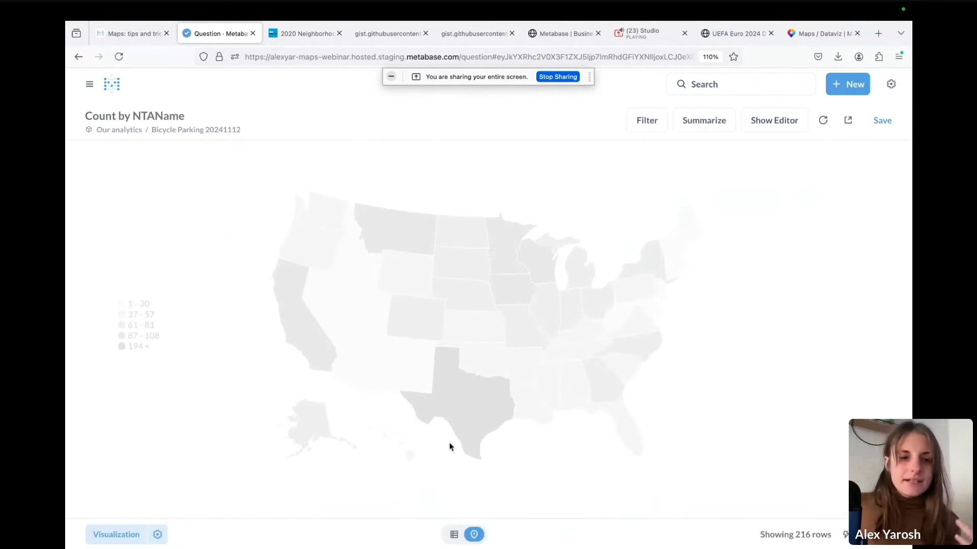
Set the map type to Region map using NYC Neighborhoods
{"action": "left_click", "coordinate": [158, 535]}
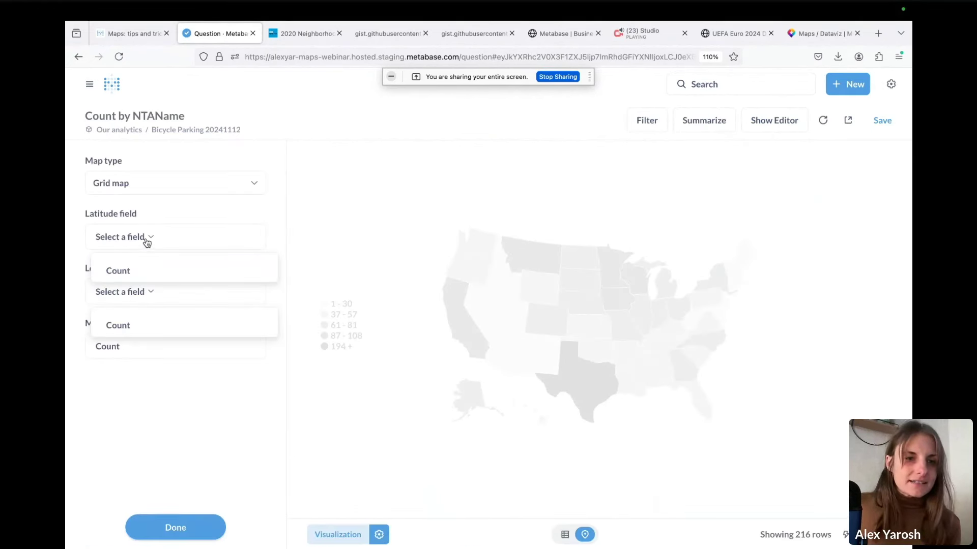
{"action": "left_click", "coordinate": [162, 189]}
{"action": "left_click", "coordinate": [158, 220]}
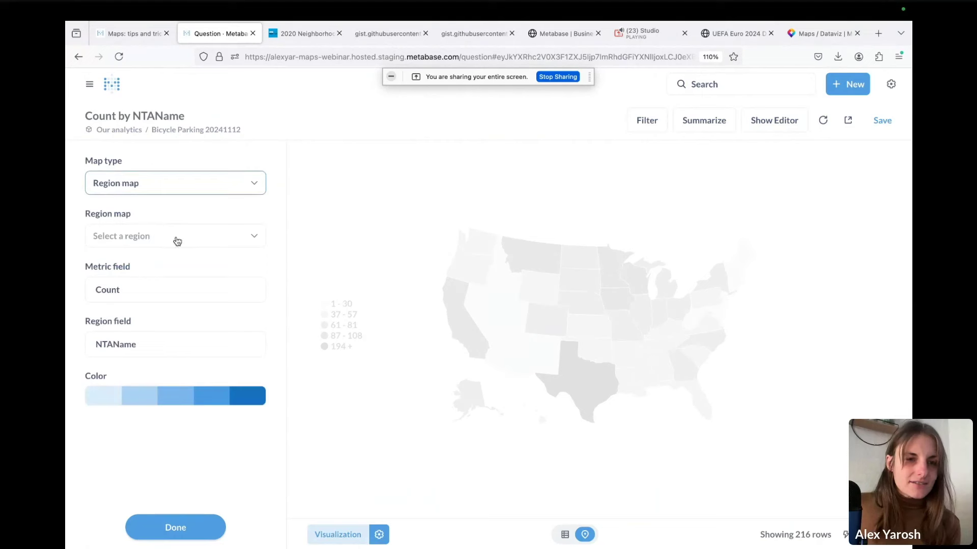
{"action": "left_click", "coordinate": [174, 240]}
{"action": "left_click", "coordinate": [158, 292]}
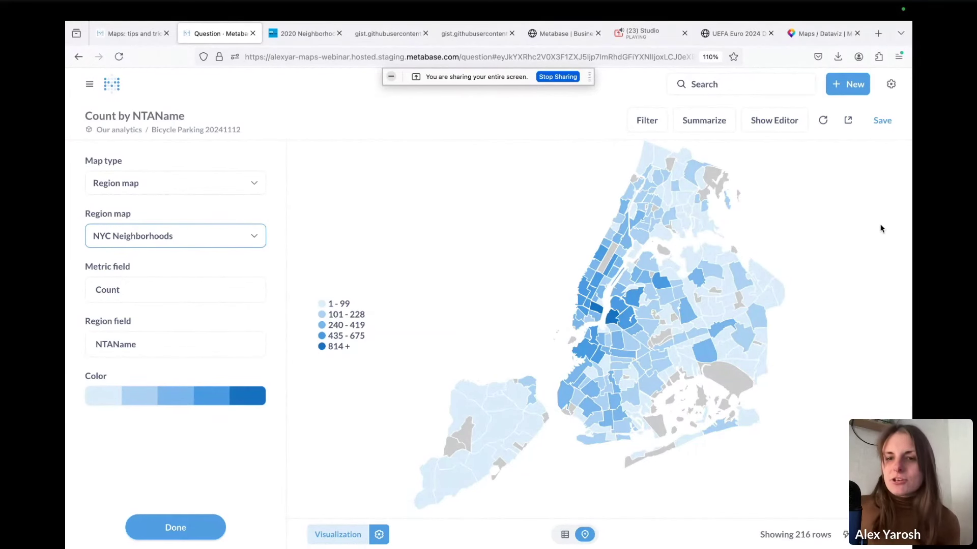
Start a new question on the People table that counts its rows
{"action": "left_click", "coordinate": [853, 85]}
{"action": "left_click", "coordinate": [800, 119]}
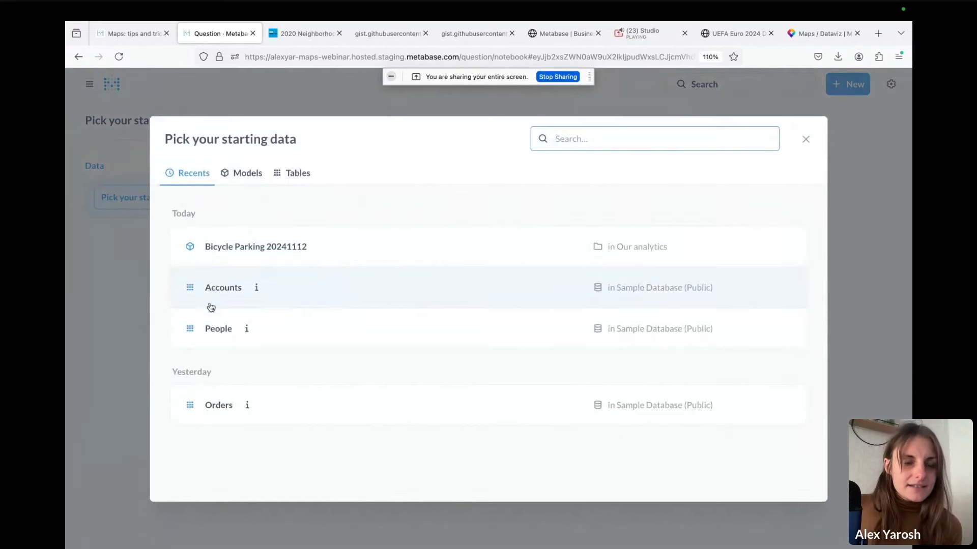
{"action": "left_click", "coordinate": [209, 327]}
{"action": "left_click", "coordinate": [121, 380]}
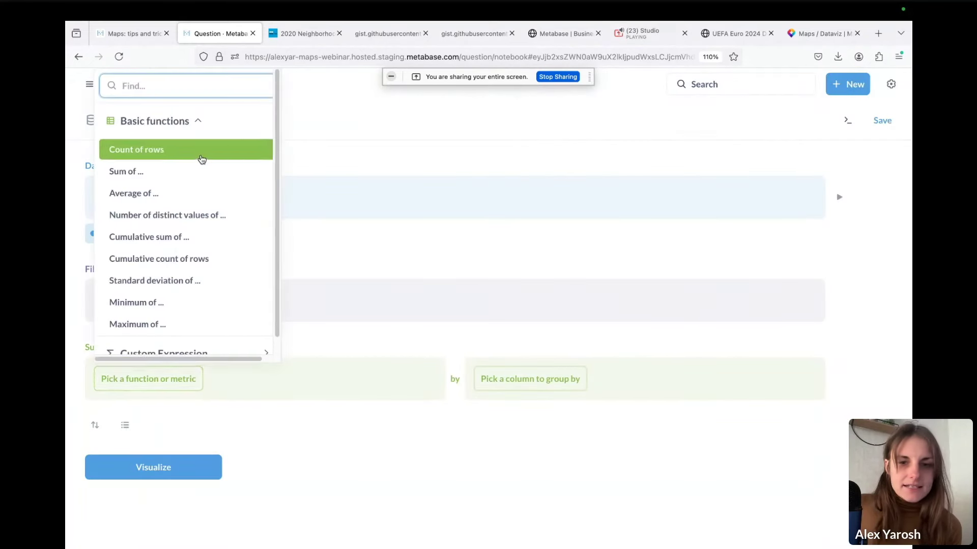
{"action": "left_click", "coordinate": [198, 159]}
Group the People count by State and visualize it as a US map
{"action": "left_click", "coordinate": [565, 380]}
{"action": "scroll", "coordinate": [564, 288], "scroll_direction": "down", "scroll_amount": 2}
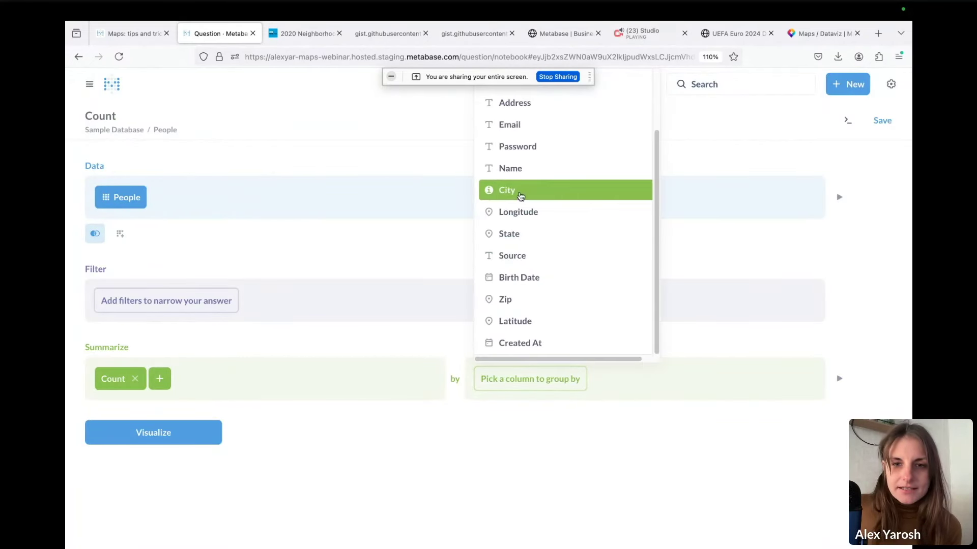
{"action": "left_click", "coordinate": [539, 233]}
{"action": "left_click", "coordinate": [148, 489]}
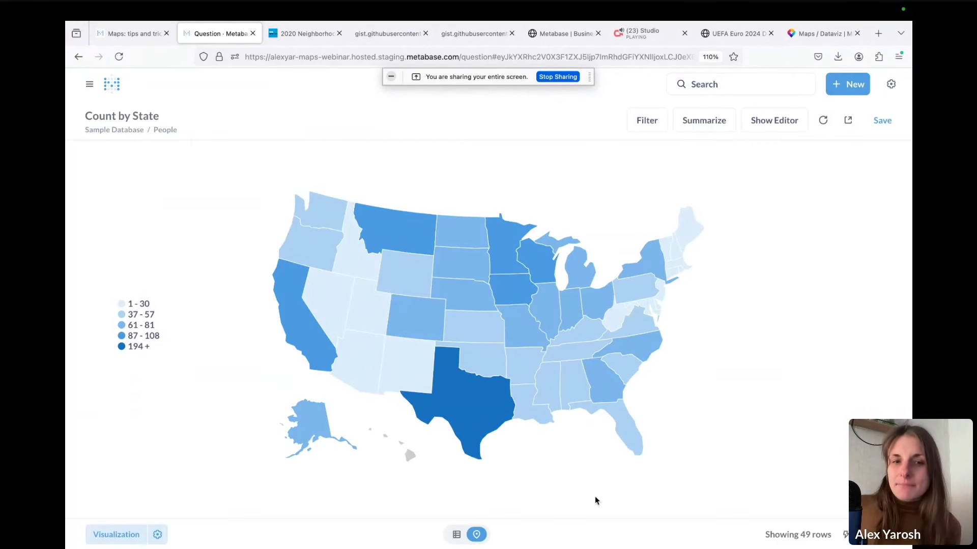
{"action": "mouse_move", "coordinate": [411, 389]}
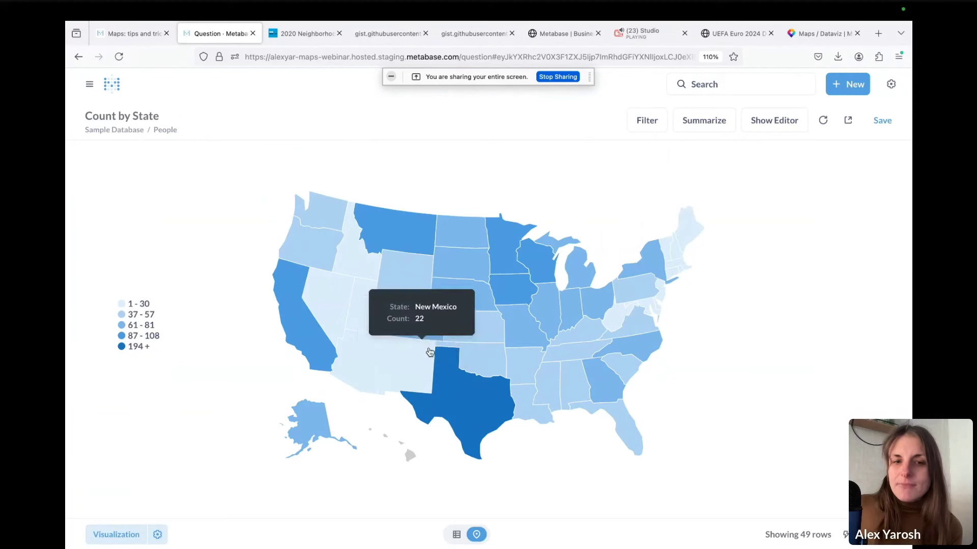
{"action": "mouse_move", "coordinate": [469, 411]}
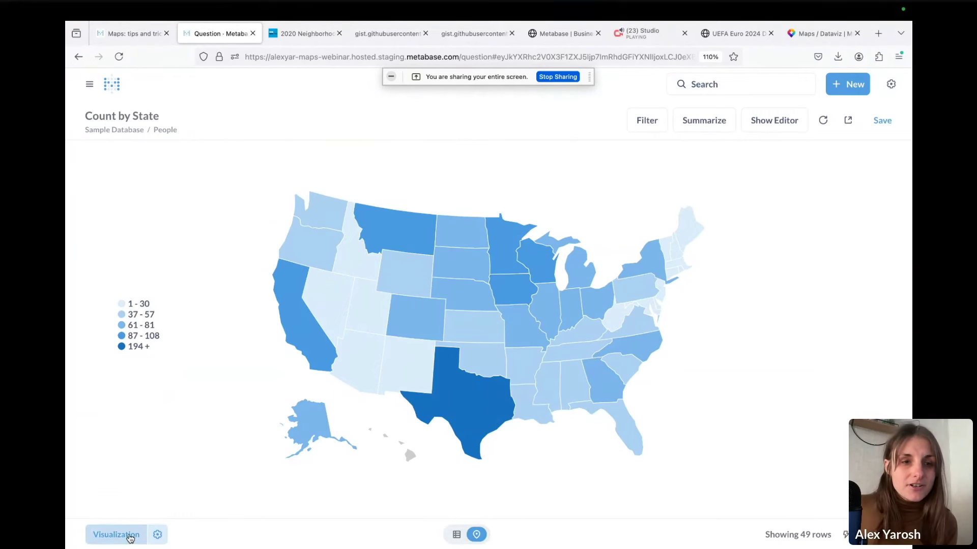
Switch the Count by State chart to a Row chart and add a Count descending sort
{"action": "left_click", "coordinate": [130, 537]}
{"action": "left_click", "coordinate": [104, 224]}
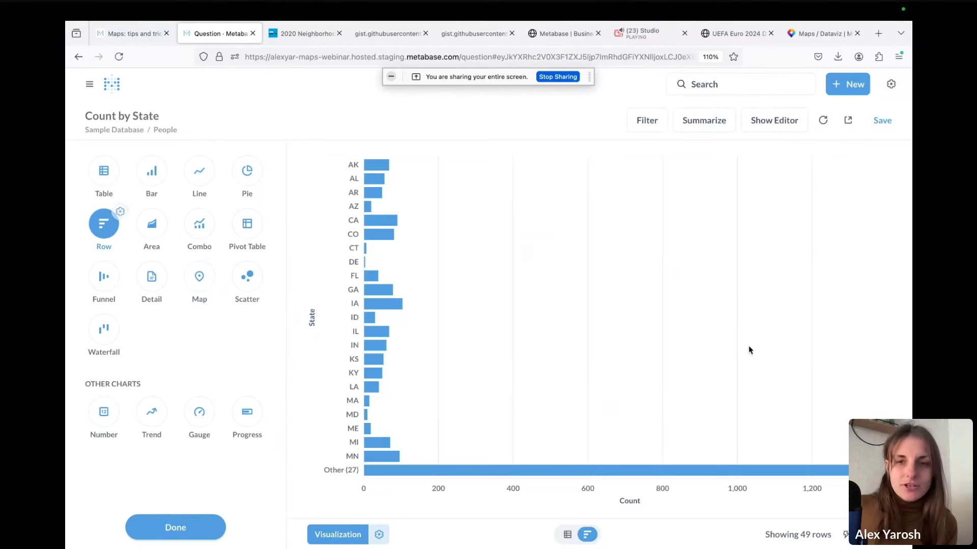
{"action": "left_click", "coordinate": [774, 120]}
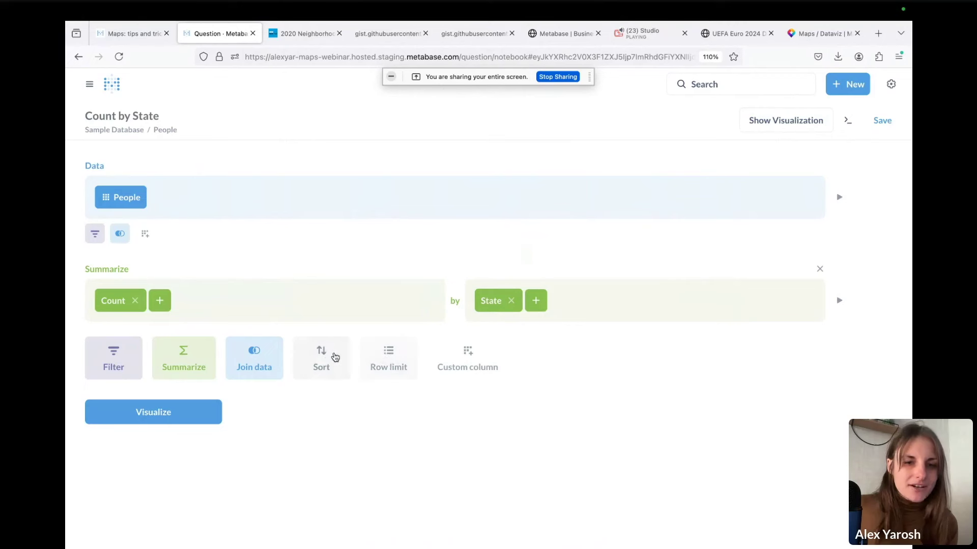
{"action": "left_click", "coordinate": [336, 357]}
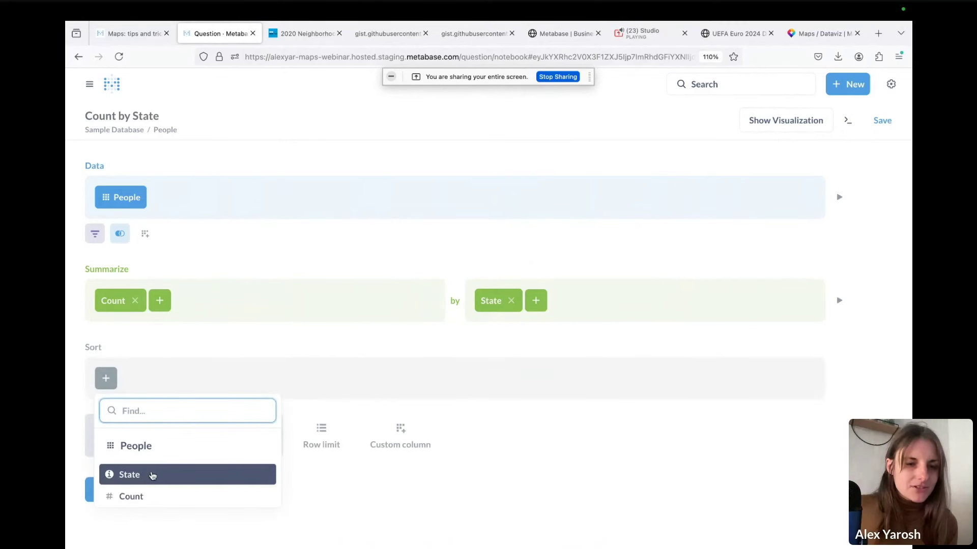
{"action": "left_click", "coordinate": [148, 496]}
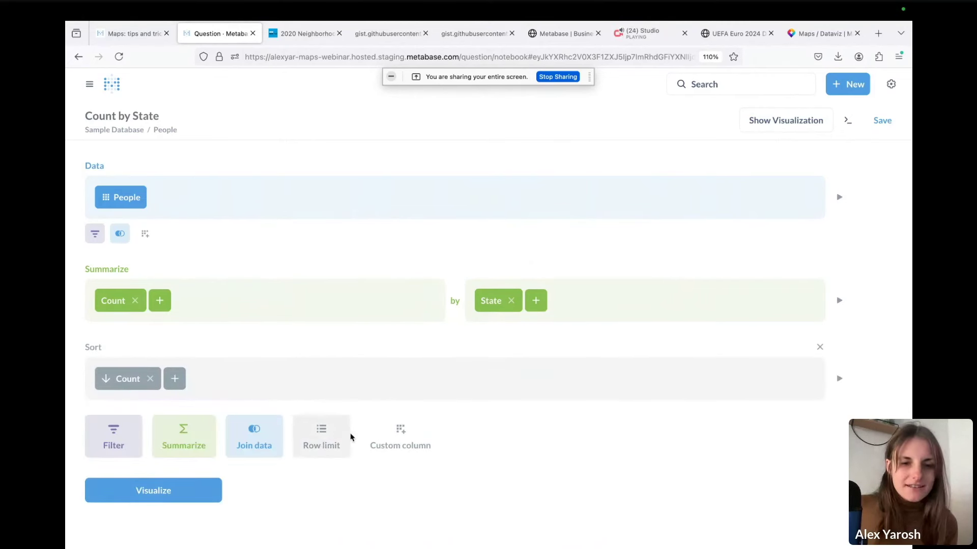